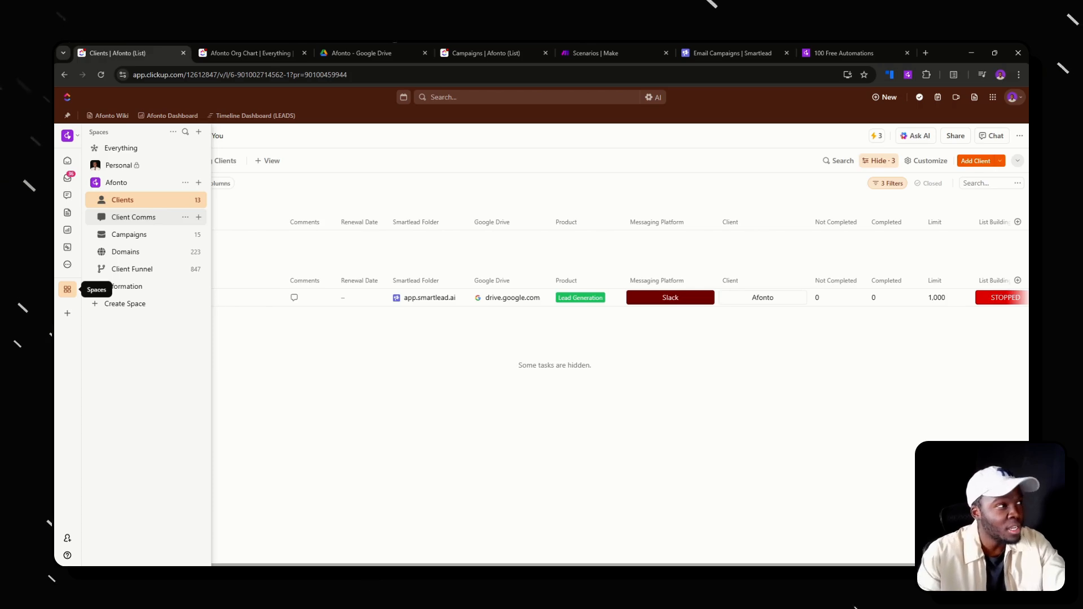
Examine the Afonto Org Chart whiteboard, focusing on the Campaign Copywriting box and the Systemized box below it
left_click(226, 50)
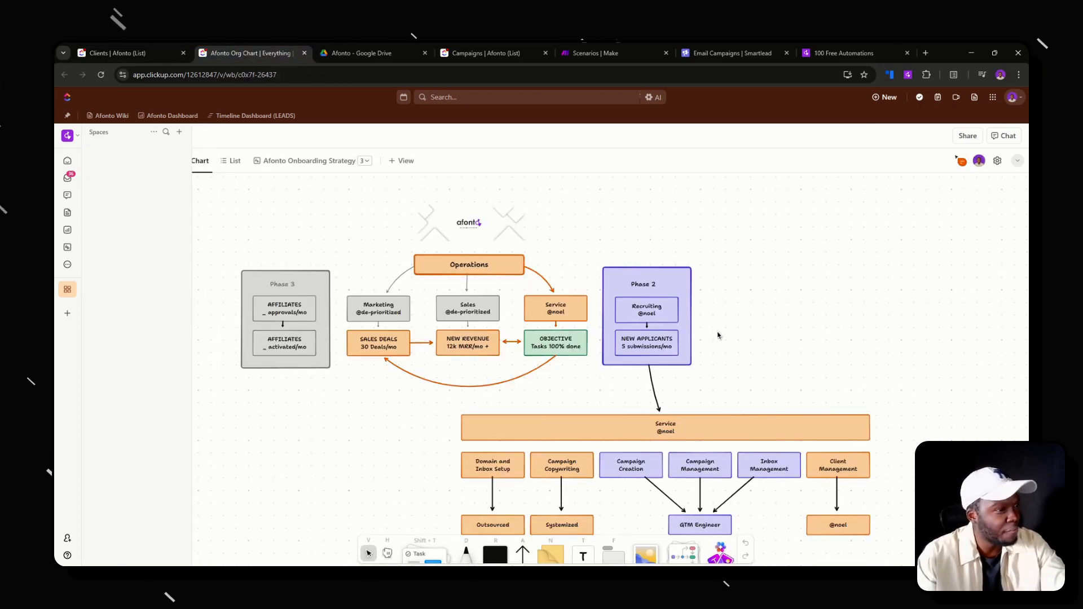
scroll(698, 392, "down", 2)
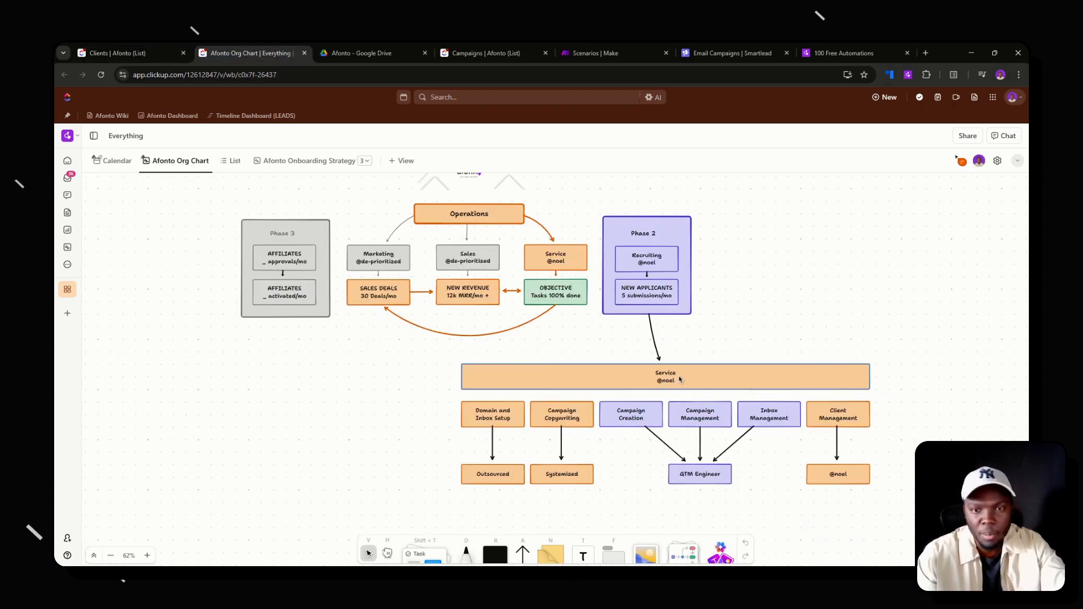
scroll(626, 469, "up", 5)
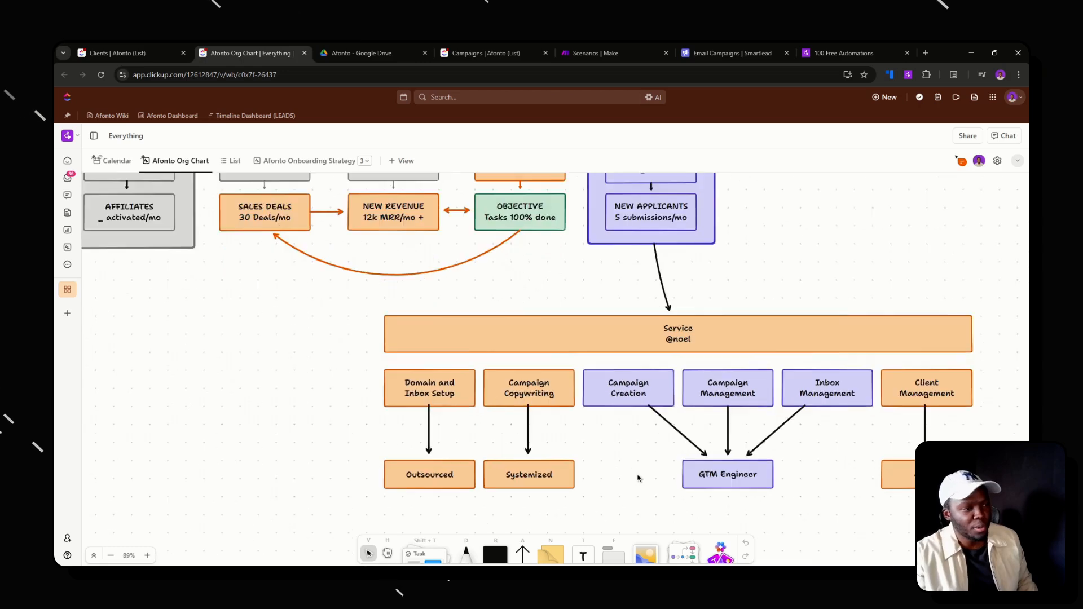
left_click(490, 371)
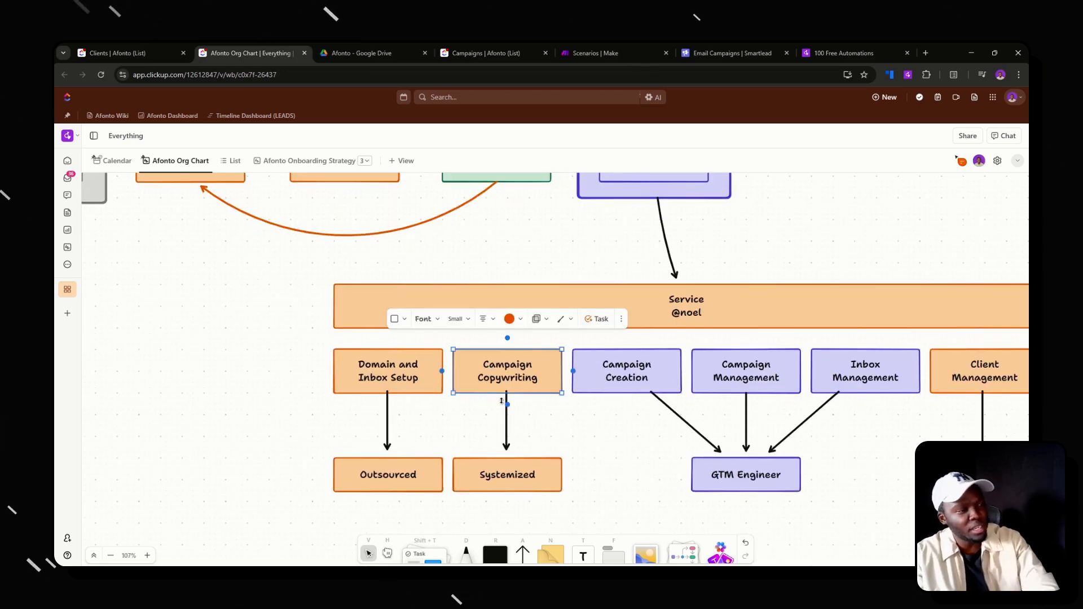
left_click(533, 475)
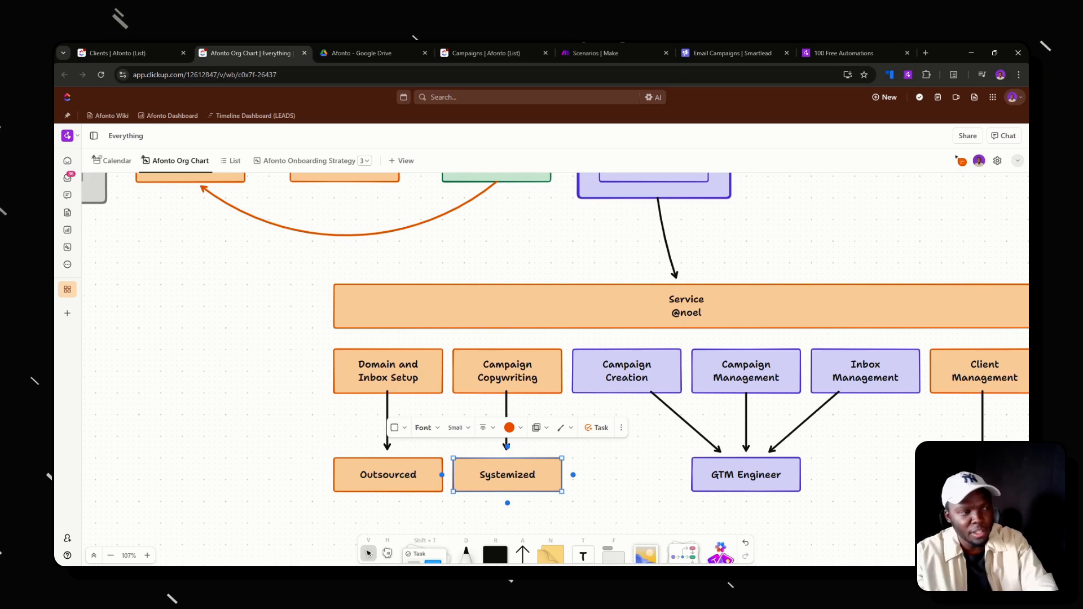
left_click(125, 54)
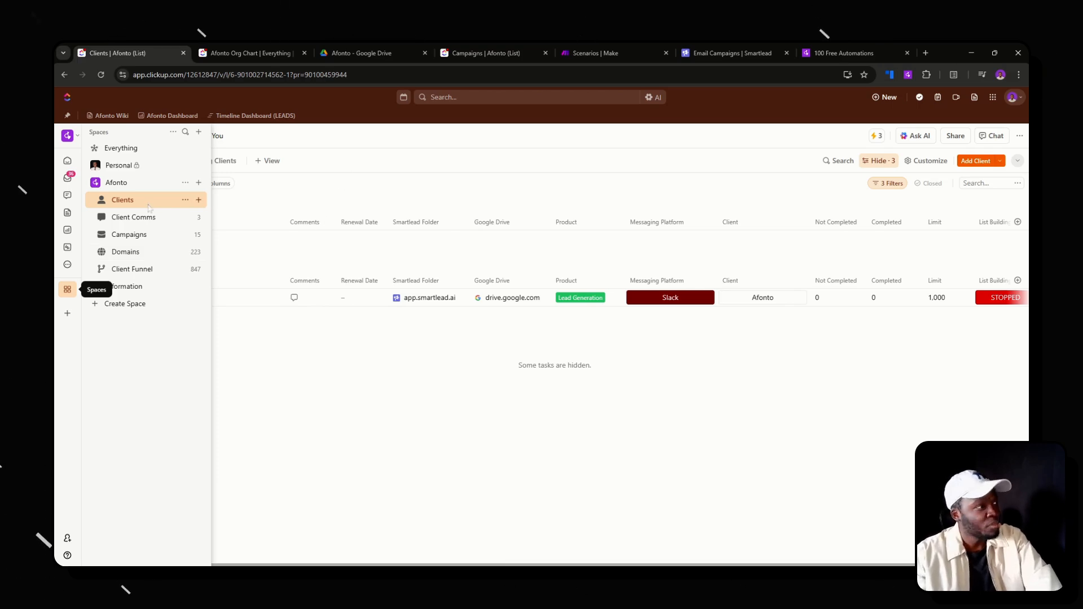
left_click(265, 53)
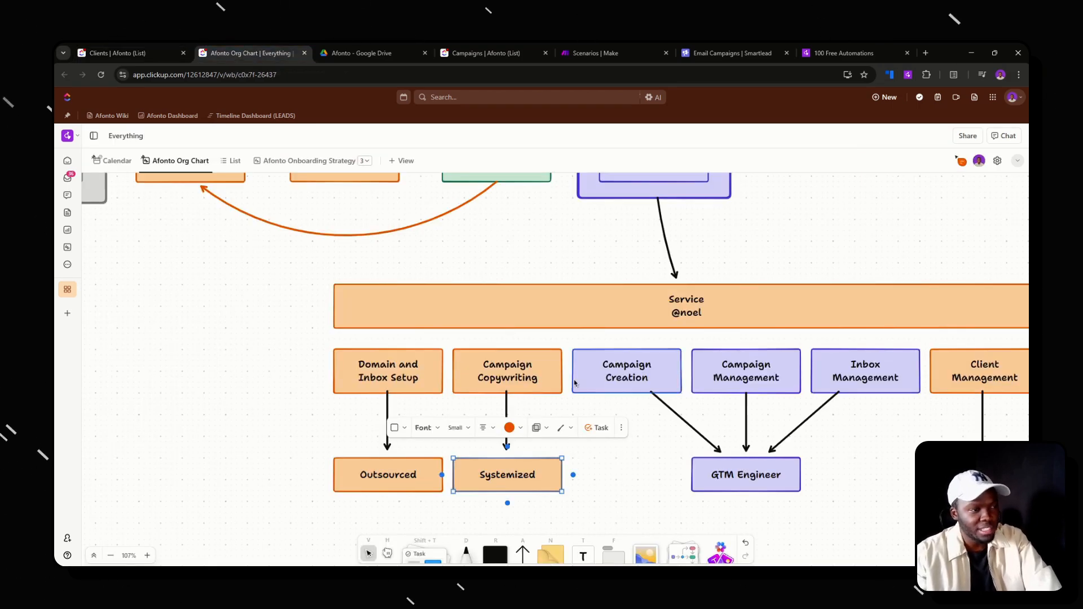
left_click(529, 367)
left_click(547, 478)
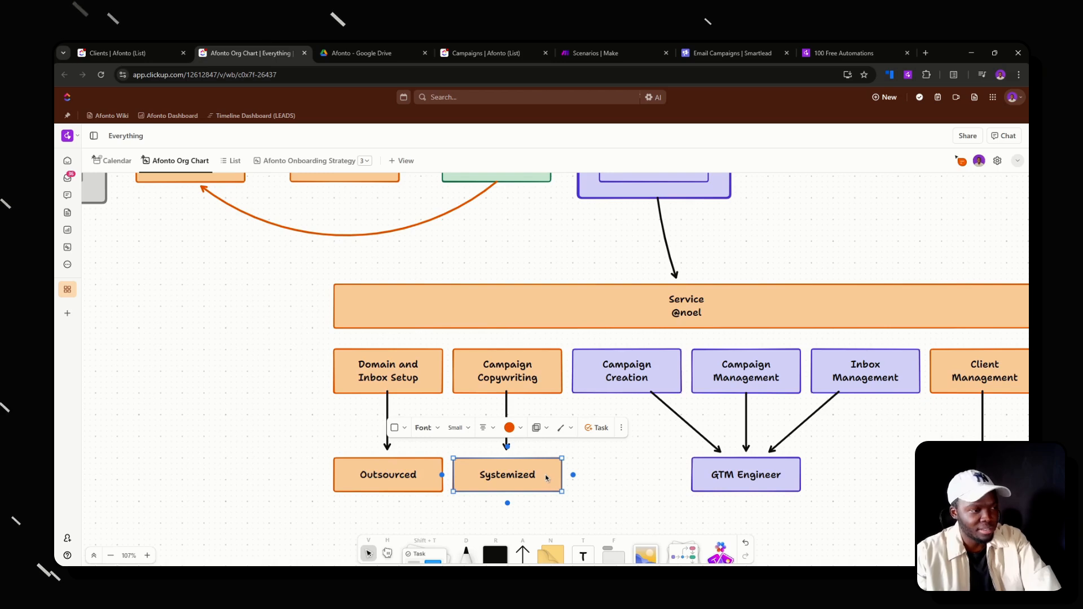
Open the Afonto - Sequence Draft document from the Engagment Docs folder in Google Drive and enlarge the page
left_click(361, 53)
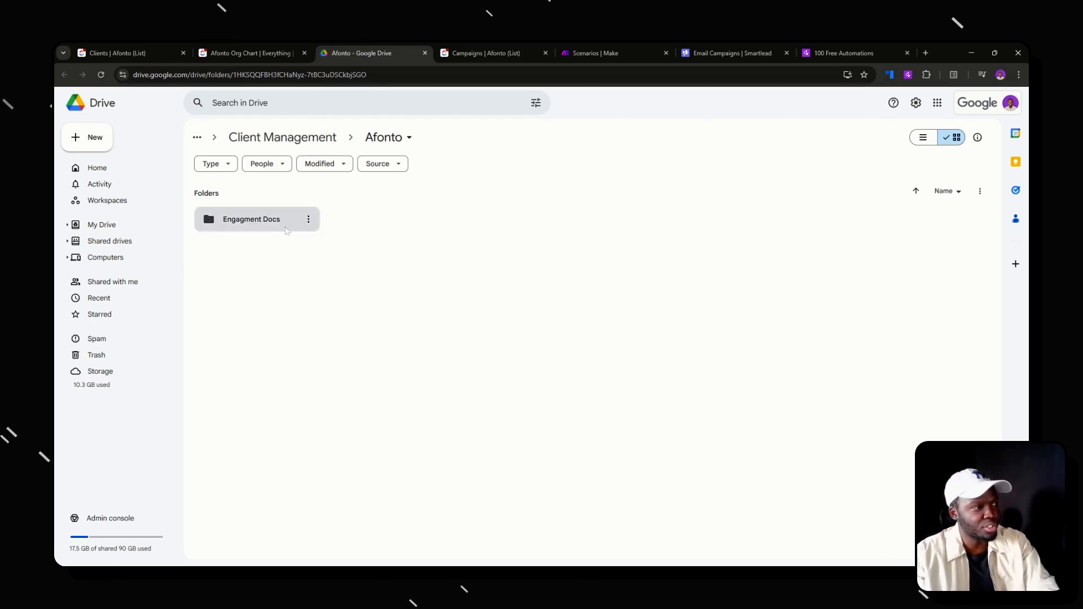
double_click(254, 219)
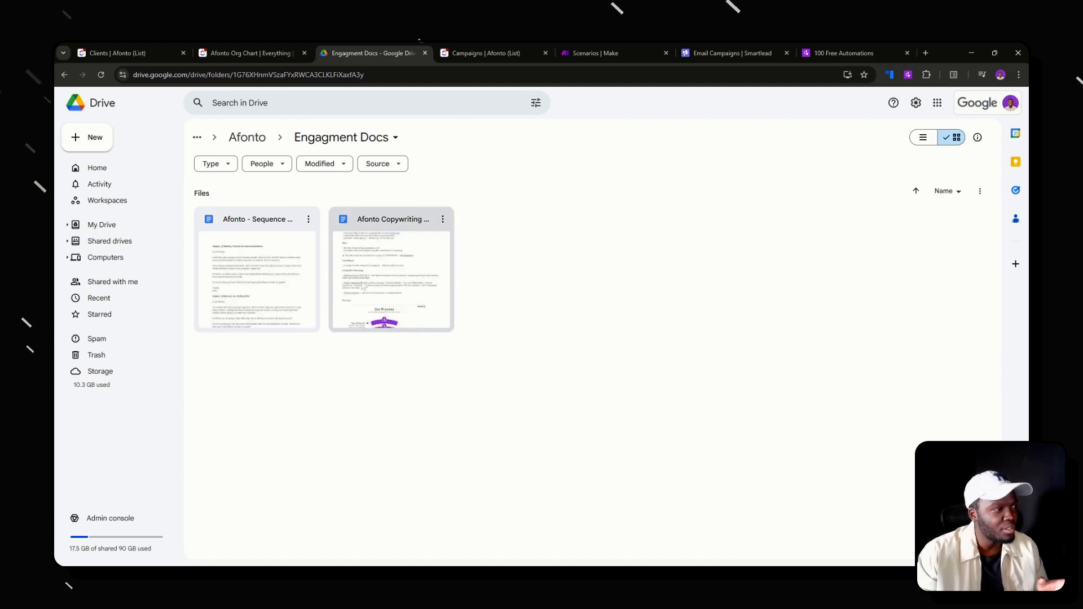
double_click(288, 286)
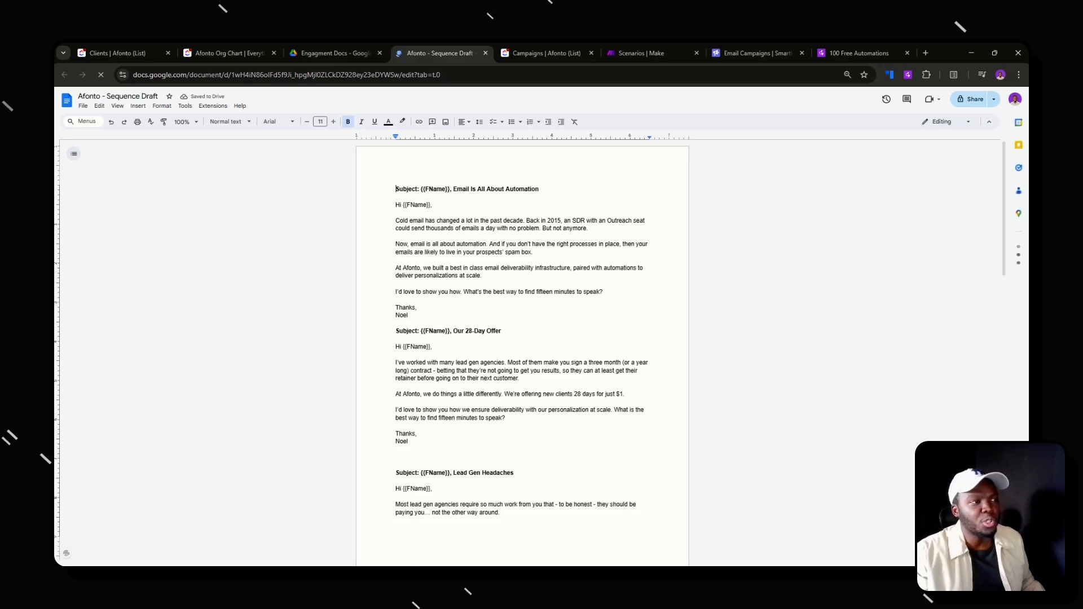
key("ctrl+plus")
key("ctrl+plus")
key("ctrl+plus")
key("ctrl+minus")
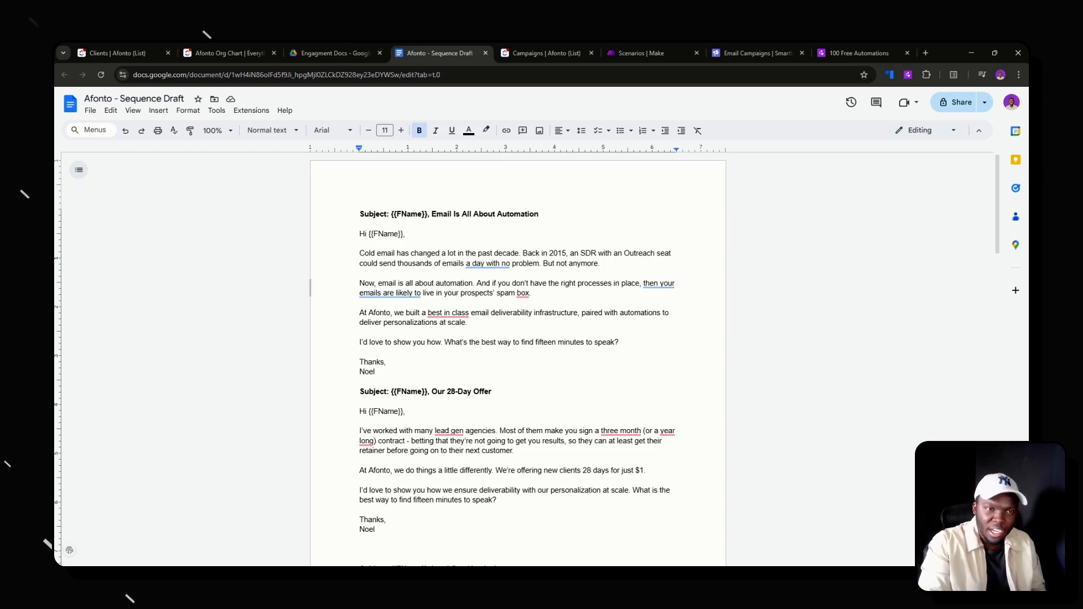
Browse the 100 Free Automations page on the Afonto website and view the Duplicate Clickup workspace entry
left_click(119, 53)
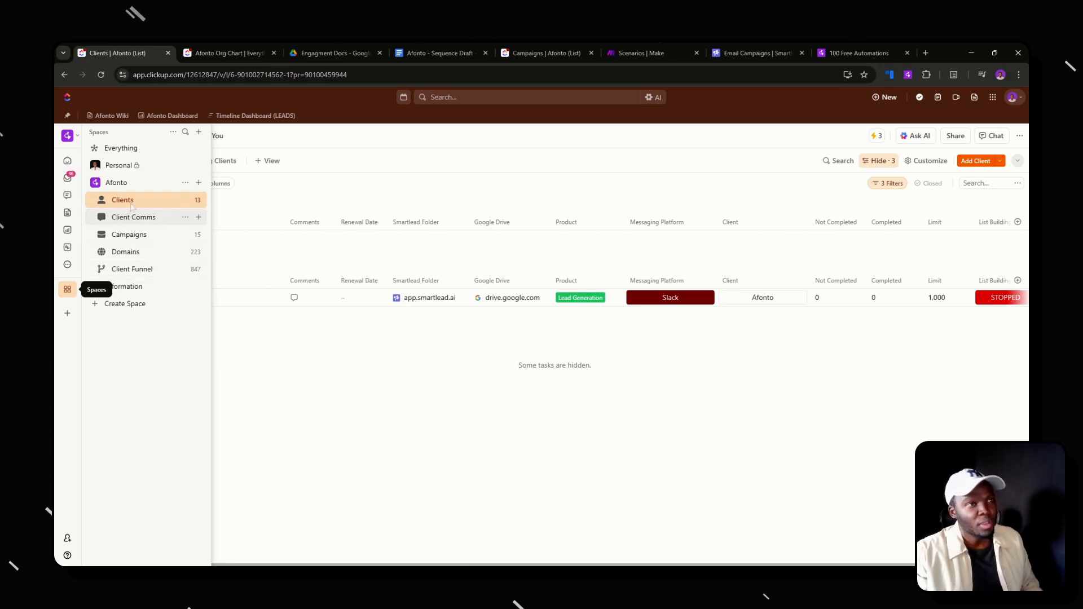
left_click(828, 50)
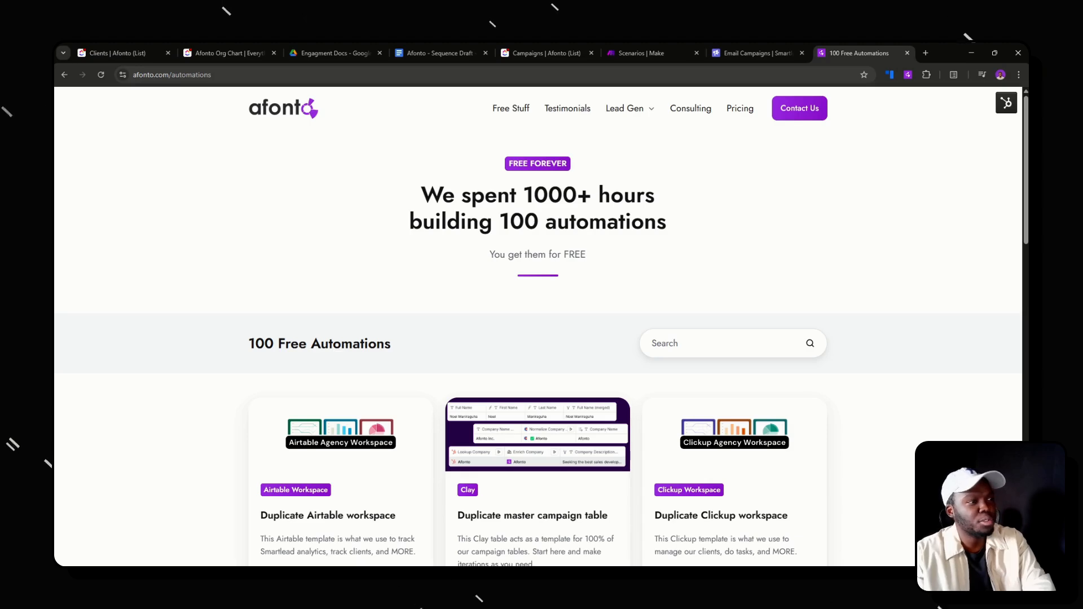
scroll(290, 194, "down", 10)
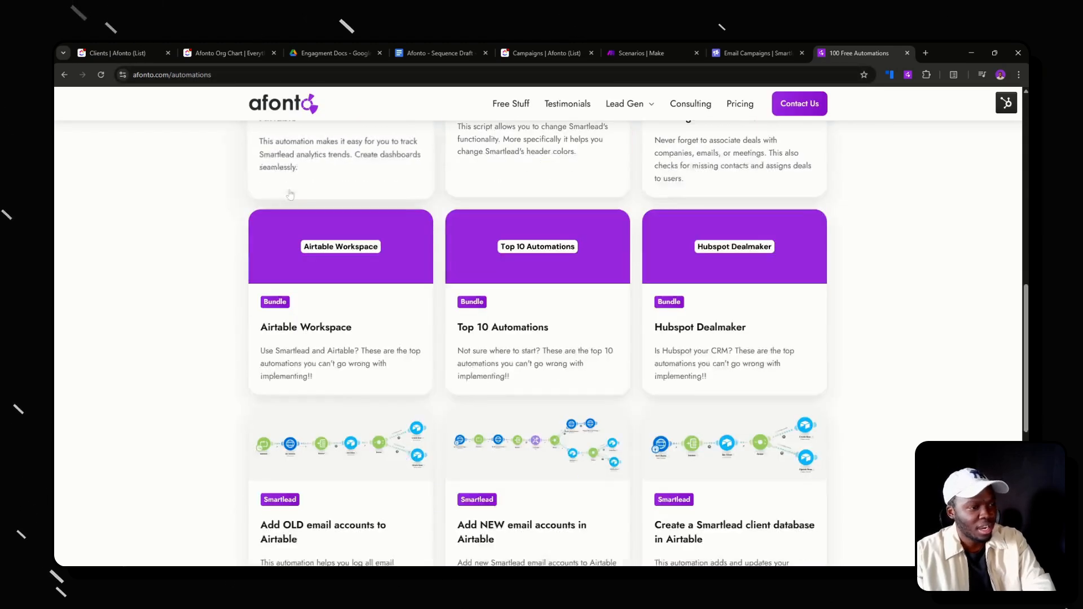
scroll(290, 194, "down", 5)
left_click(537, 276)
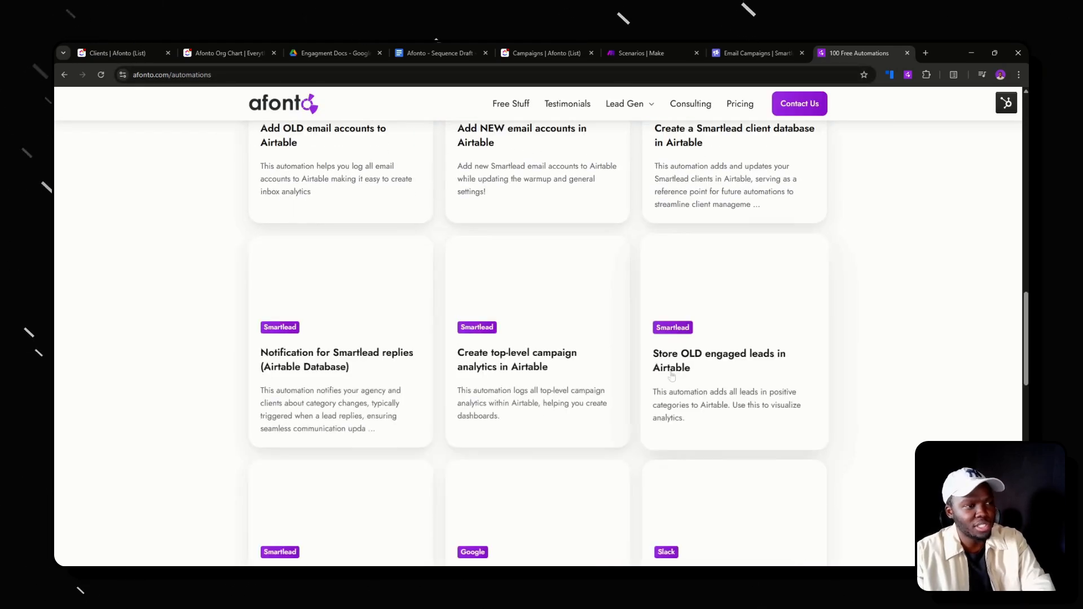
scroll(671, 377, "up", 20)
scroll(715, 430, "down", 3)
left_click(719, 314)
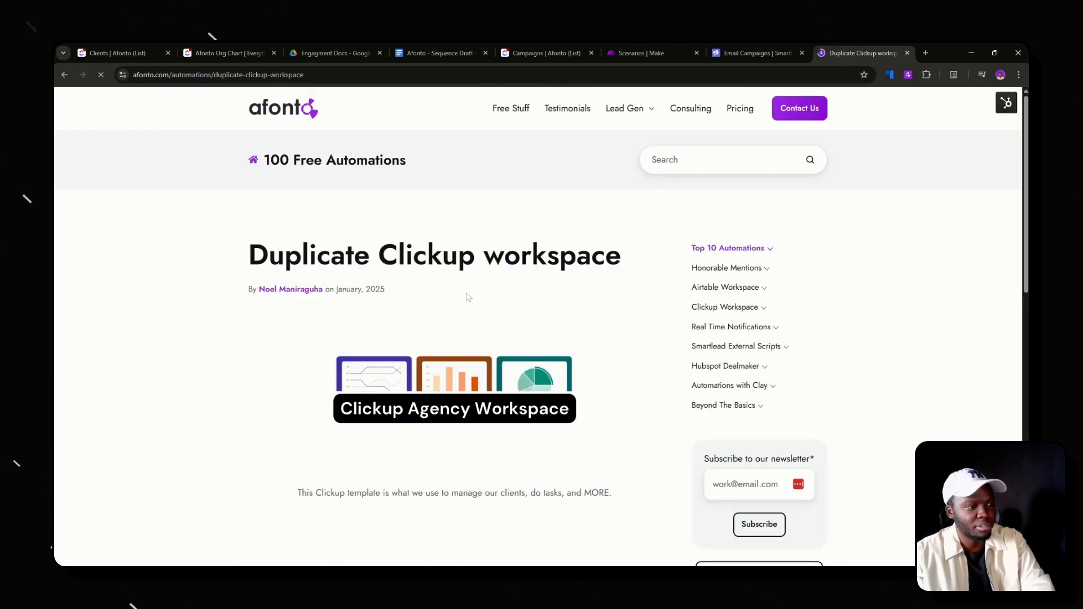
Back in ClickUp, create a list named Copywriting in the Afonto space, placed directly below Client Comms, and open its options
left_click(159, 51)
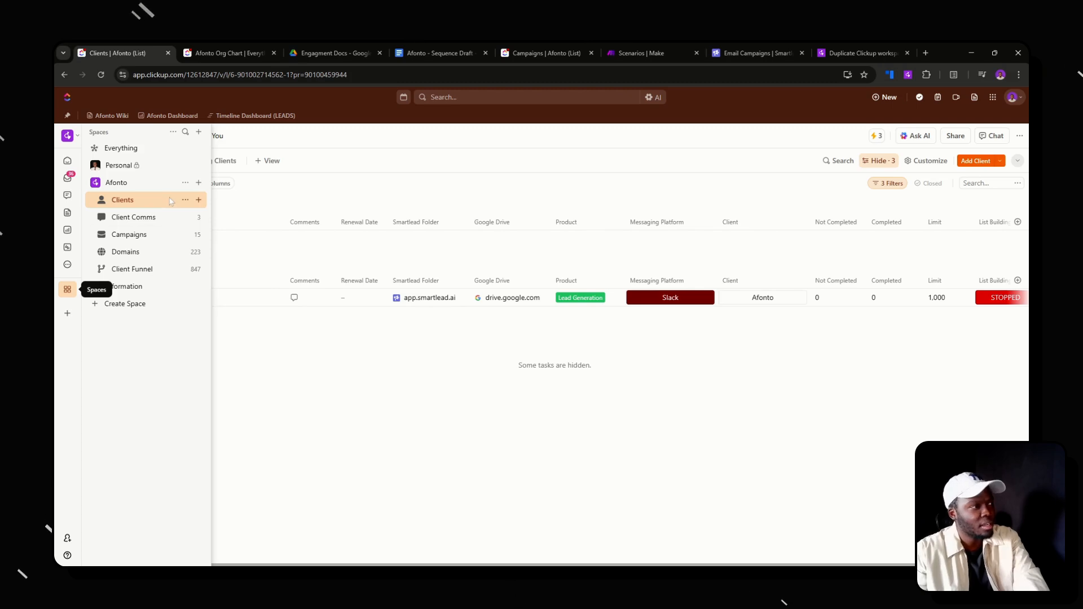
left_click(199, 183)
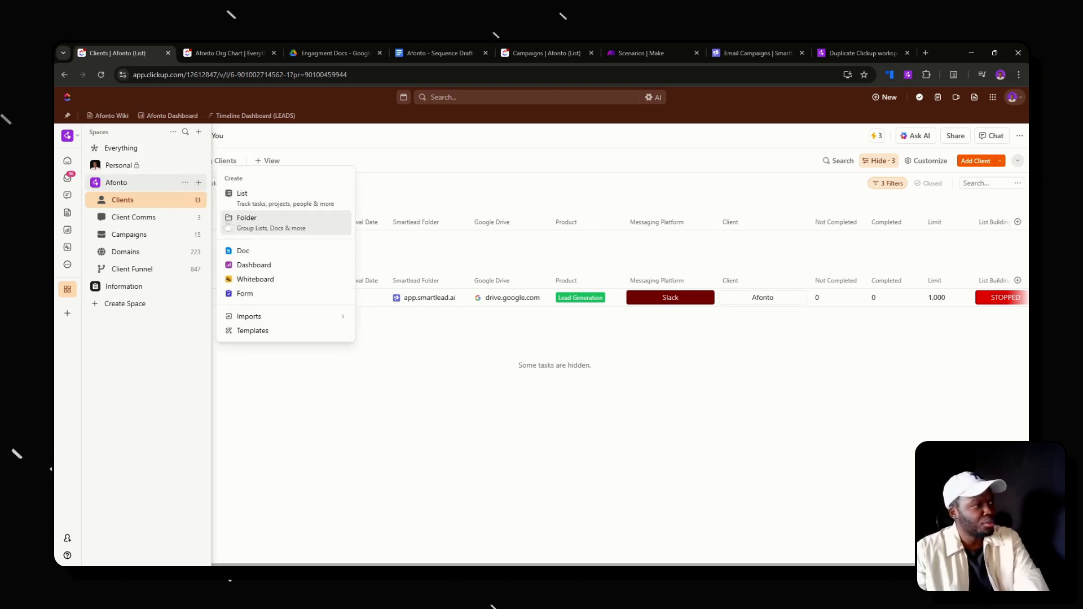
left_click(238, 197)
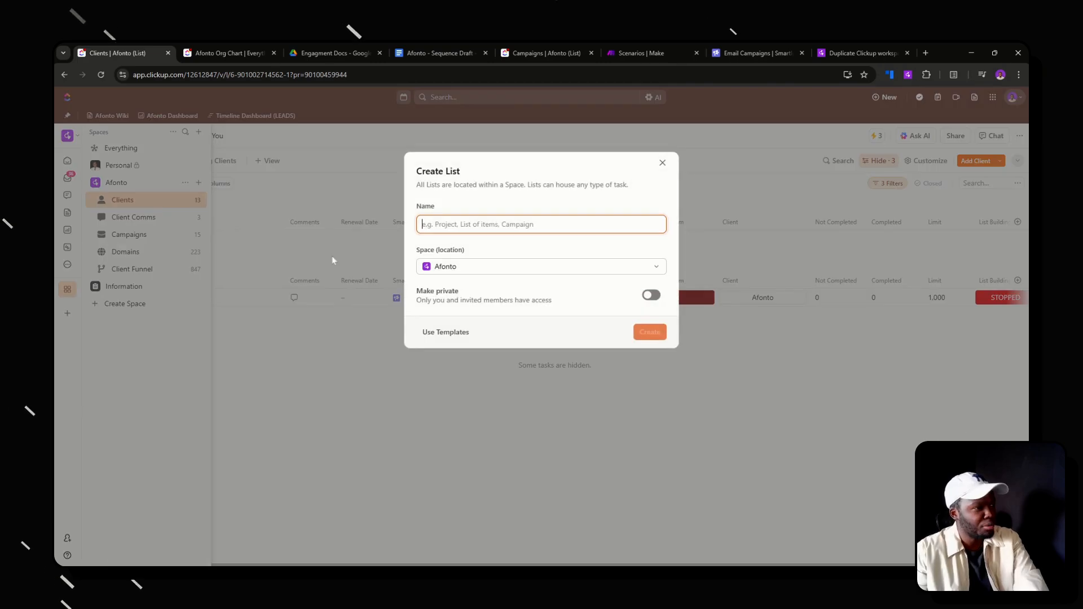
type("Co")
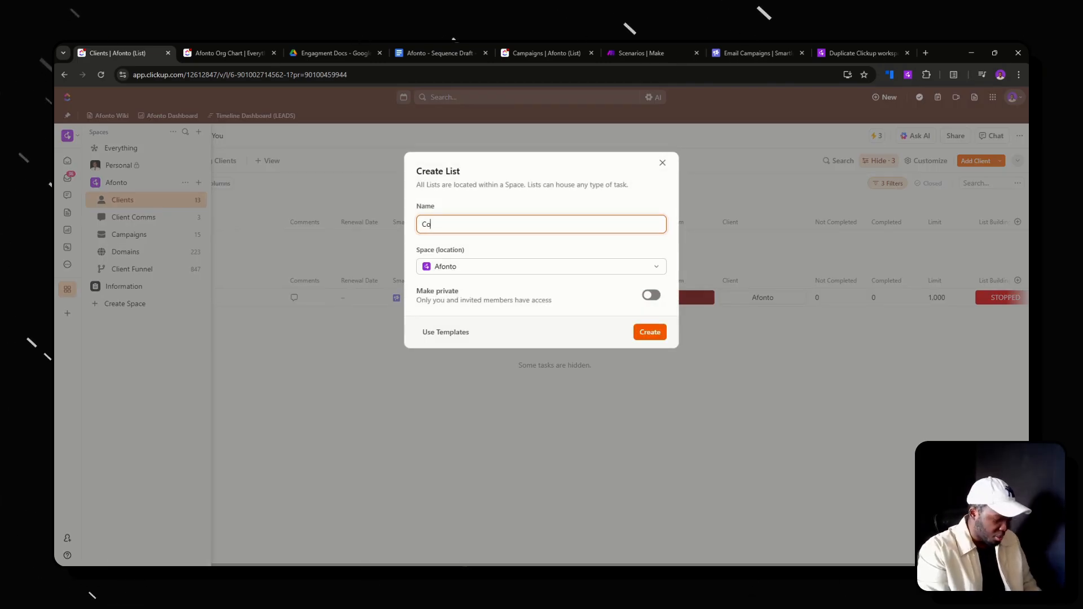
type("pywriting")
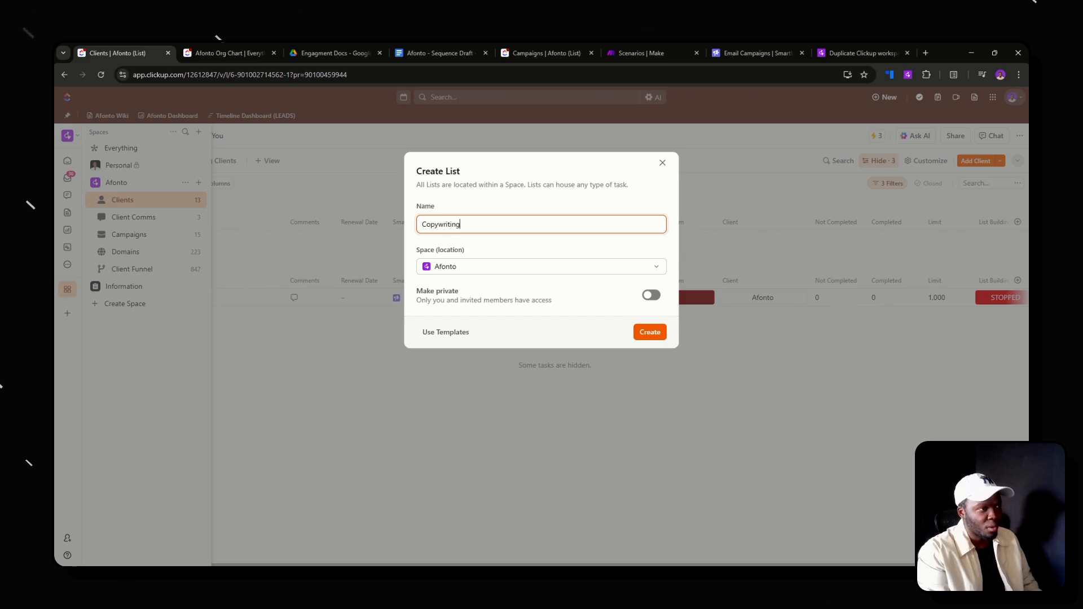
left_click(654, 333)
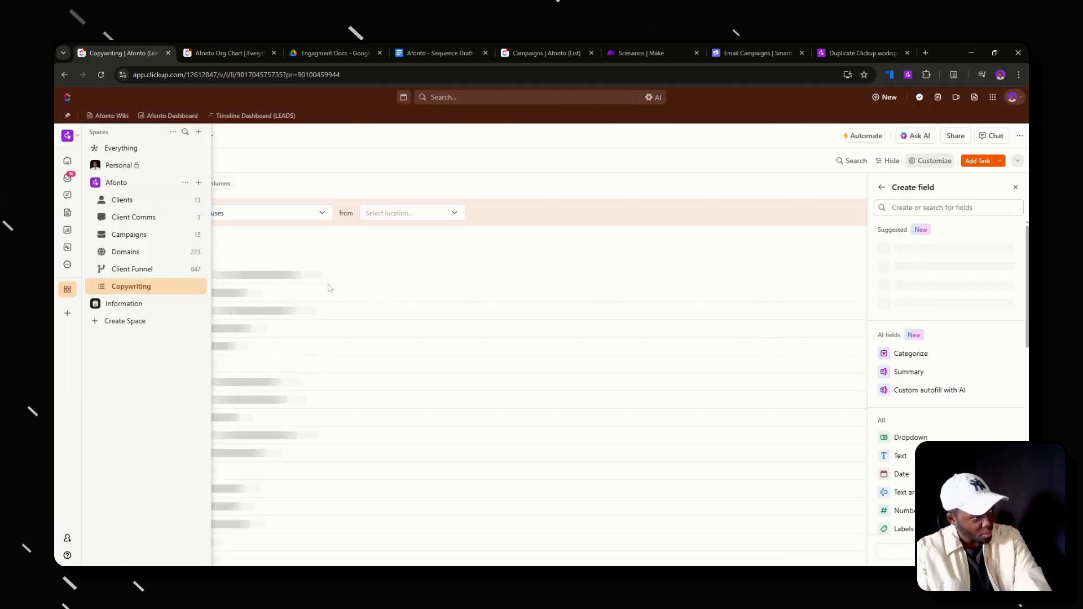
left_click_drag(153, 292, 161, 236)
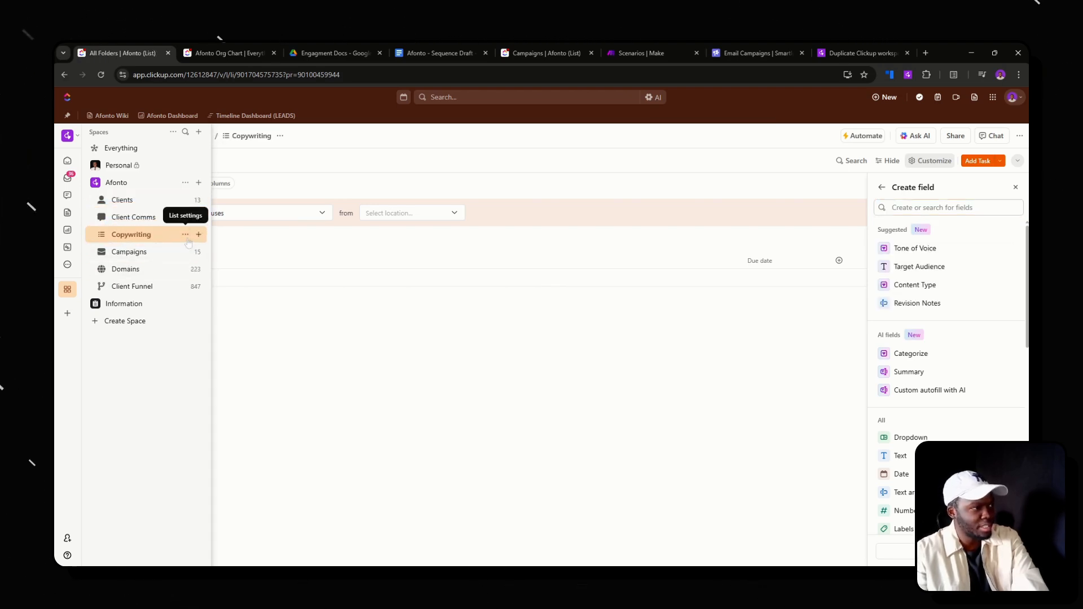
left_click(185, 234)
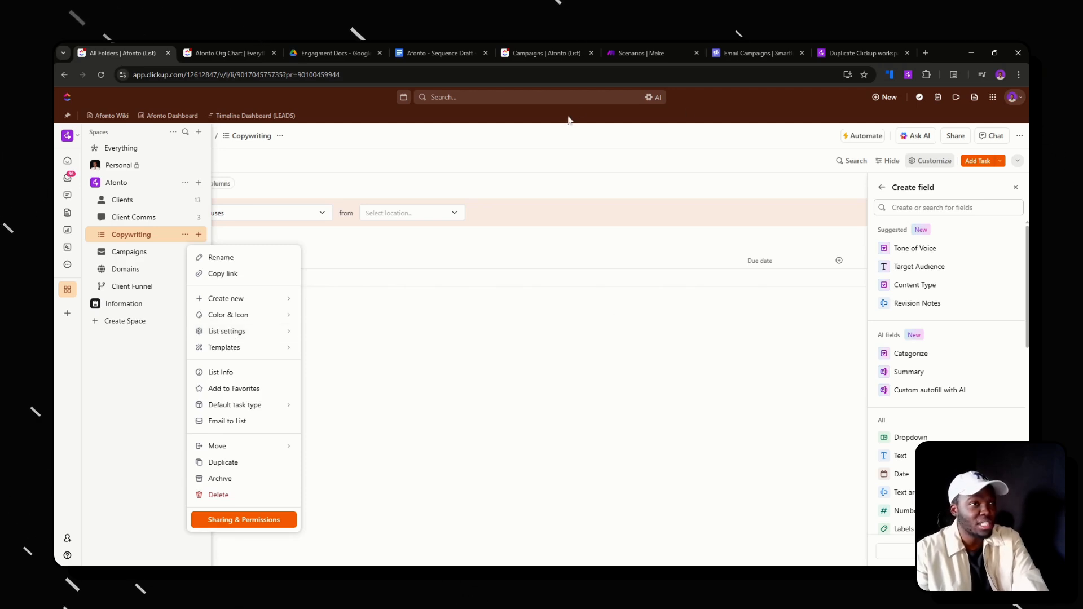
Switch to Smartlead, open the Sequences stage of the Afonto - New campaign draft, and select the placeholder email body
left_click(725, 53)
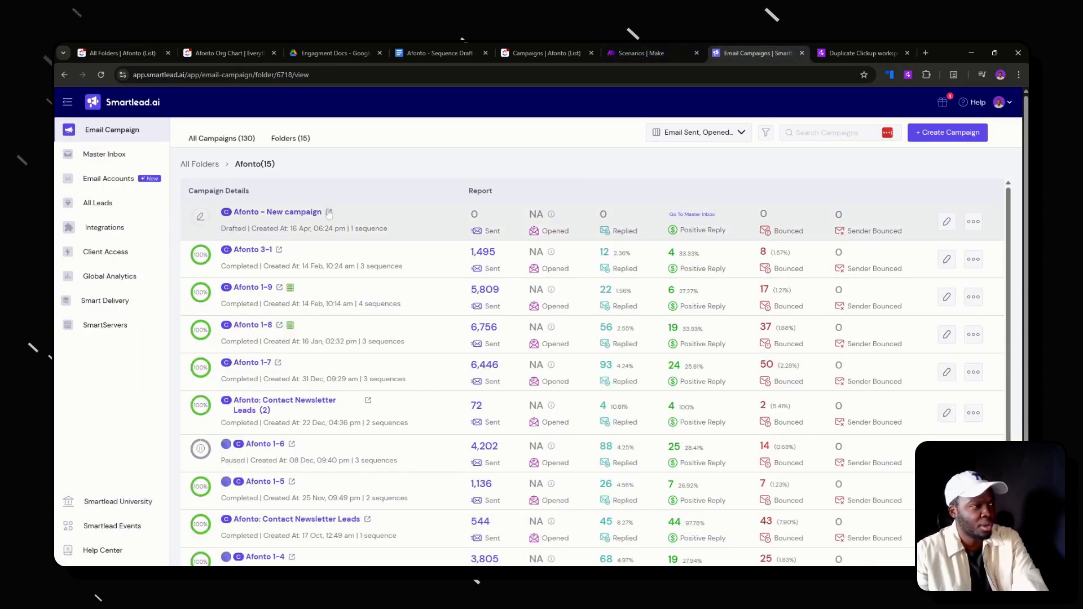
left_click(946, 222)
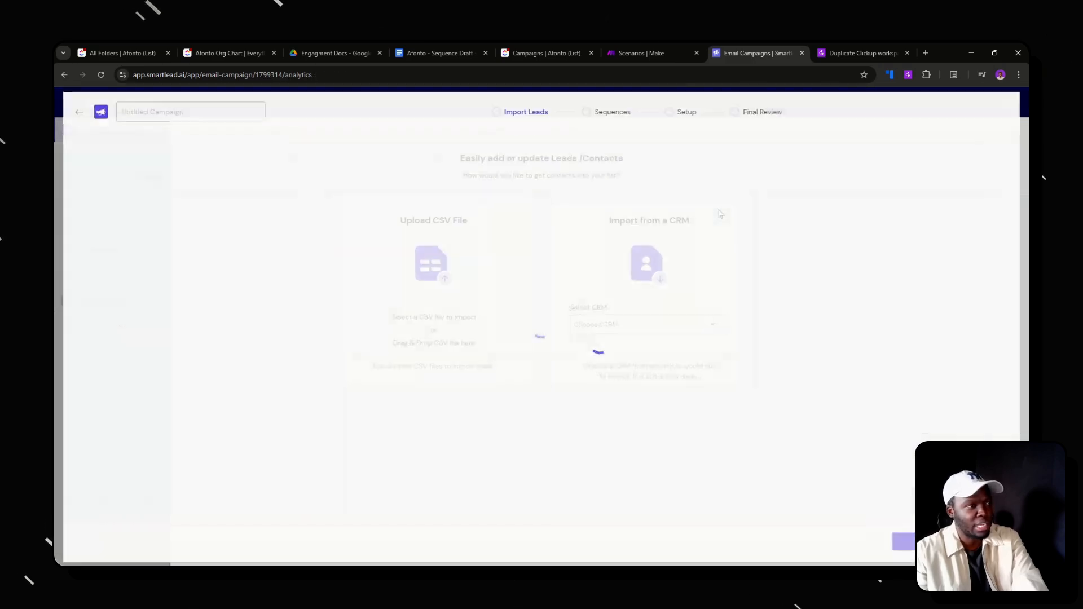
left_click(600, 112)
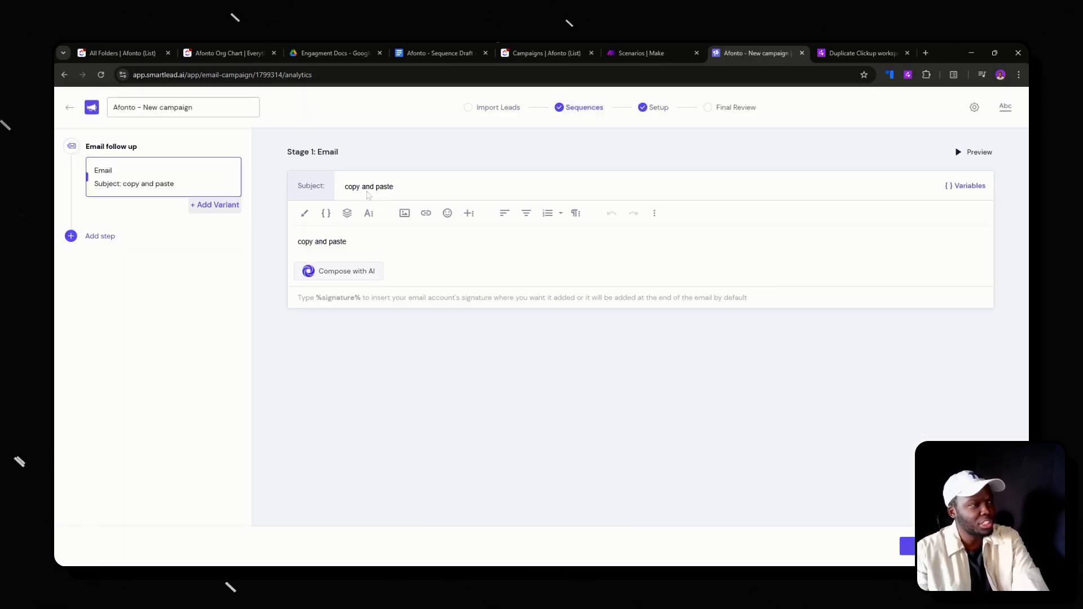
left_click_drag(357, 189, 444, 197)
left_click(439, 195)
left_click_drag(372, 245, 350, 211)
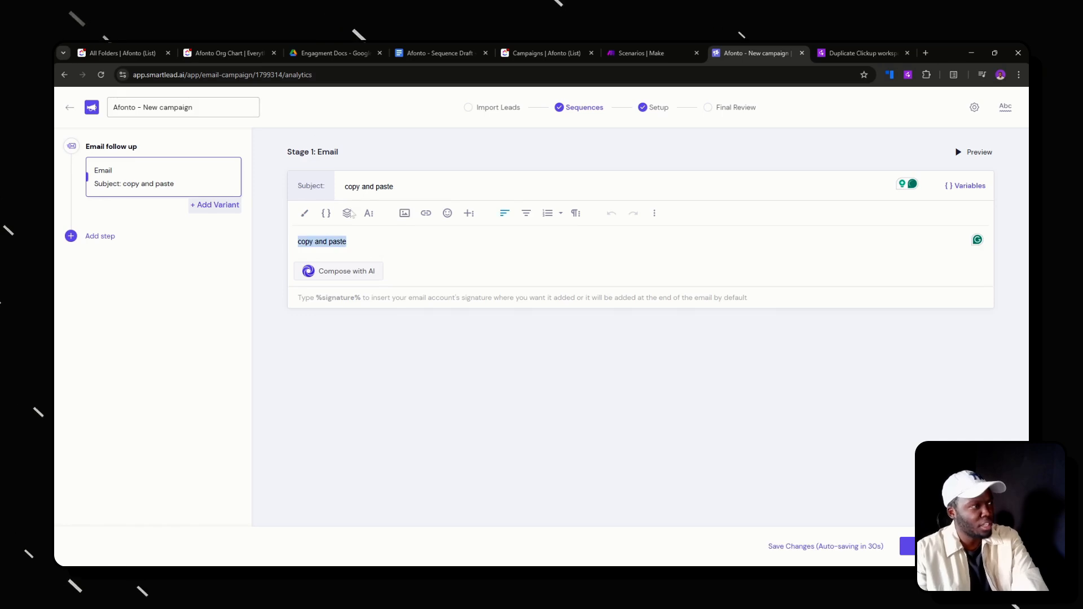
Replace the "copy and paste" email body with the first email's text from the Sequence Draft document, from greeting to closing question
left_click(434, 53)
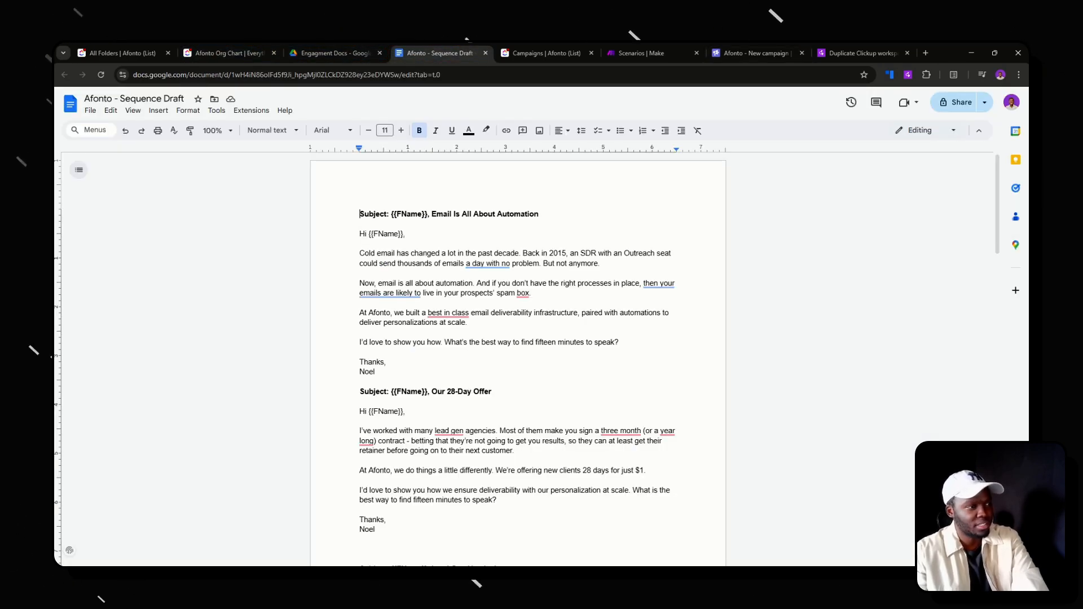
left_click_drag(619, 342, 359, 232)
left_click(750, 53)
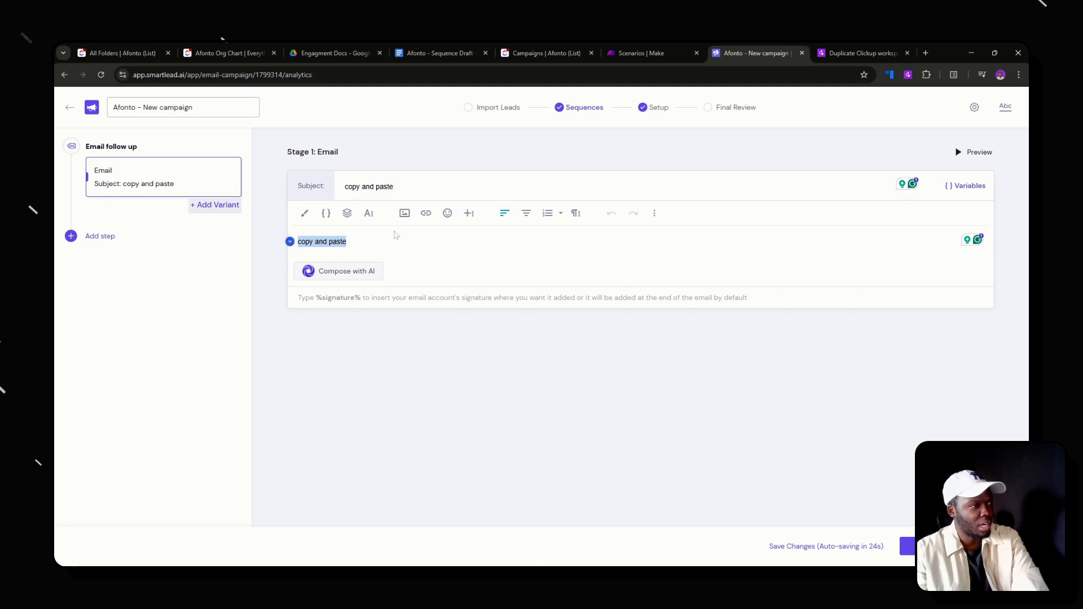
key("BackSpace")
key("ctrl+v")
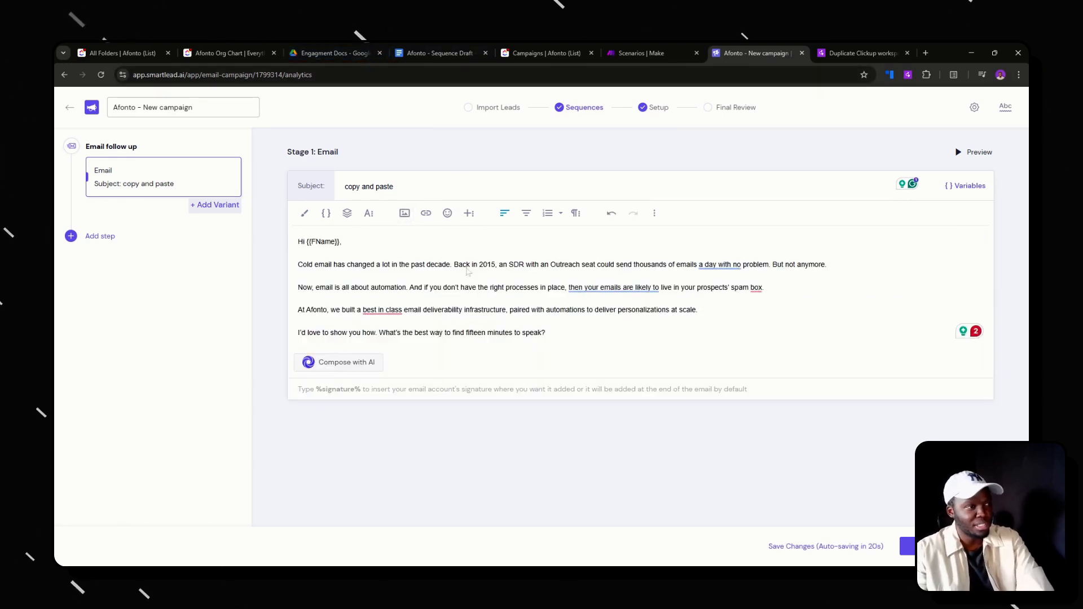
Return to ClickUp and give the Copywriting list a pen-nib icon, found by searching the icons for "pen"
left_click(421, 54)
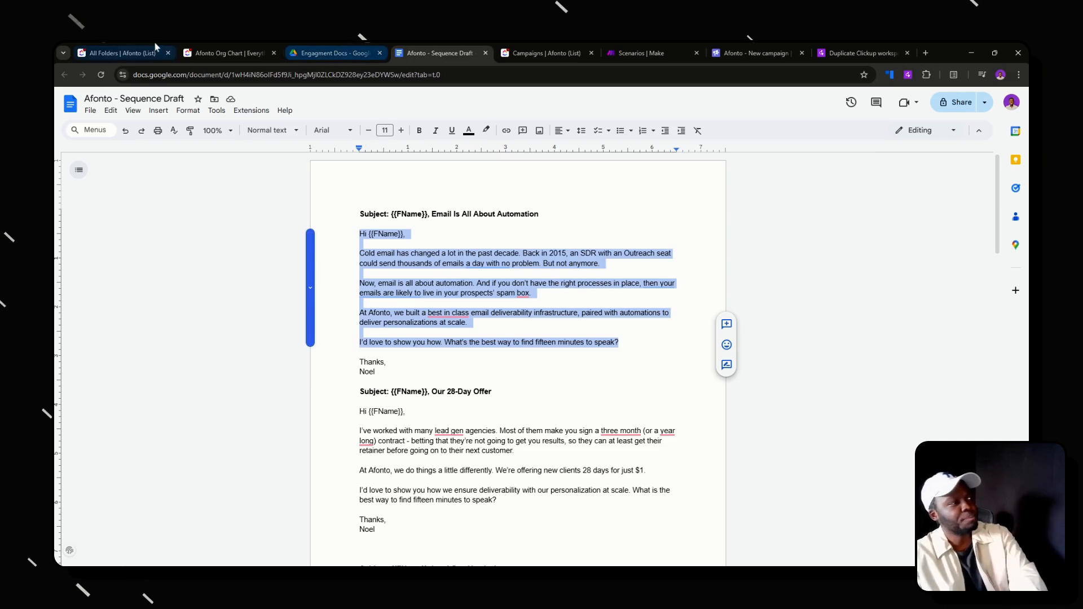
left_click(122, 53)
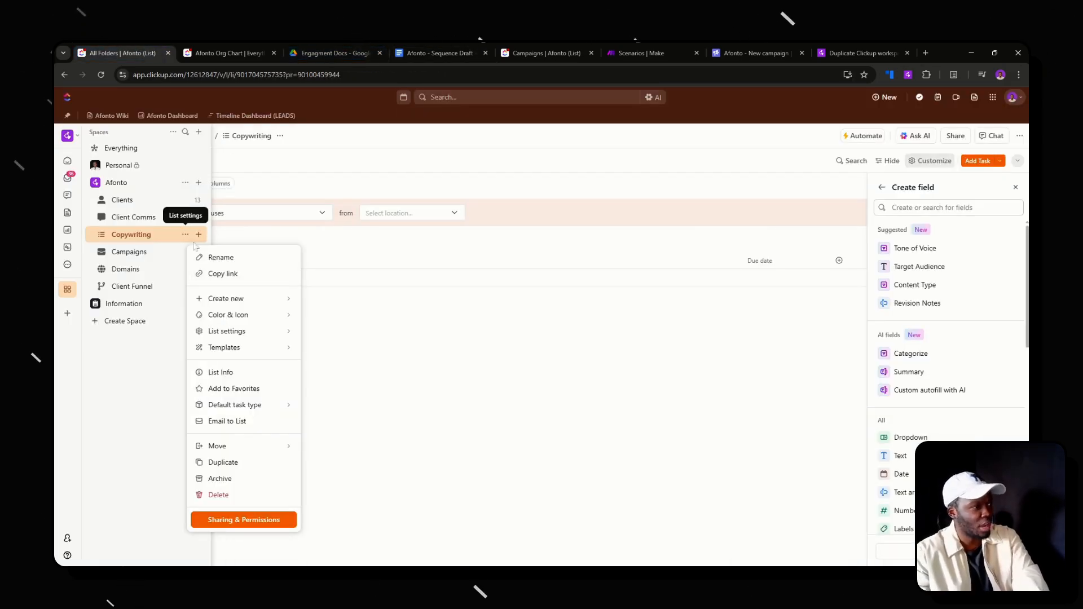
mouse_move(233, 322)
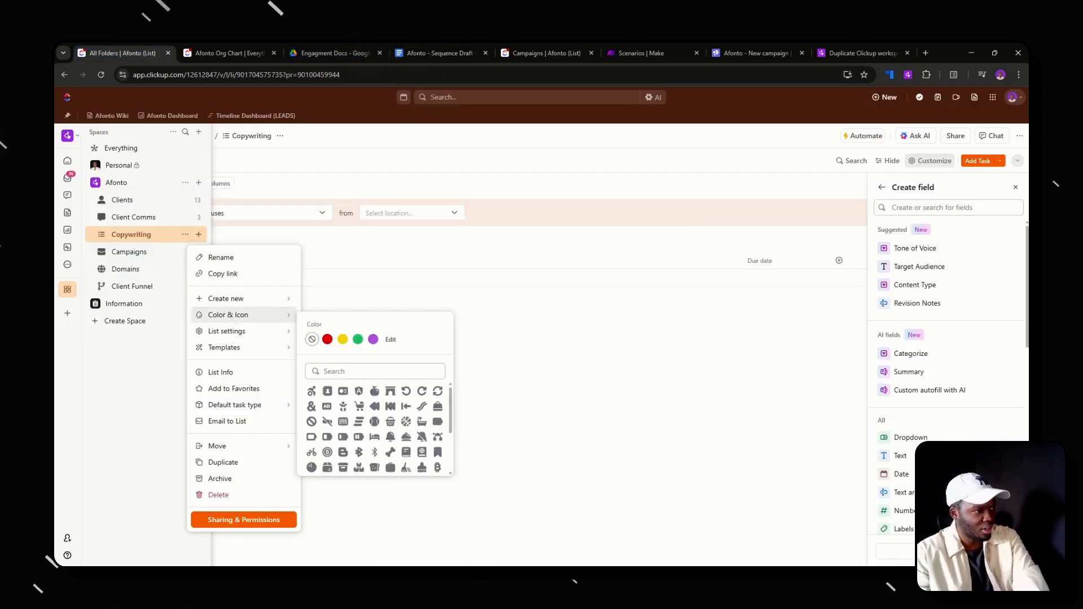
left_click(350, 371)
type("p")
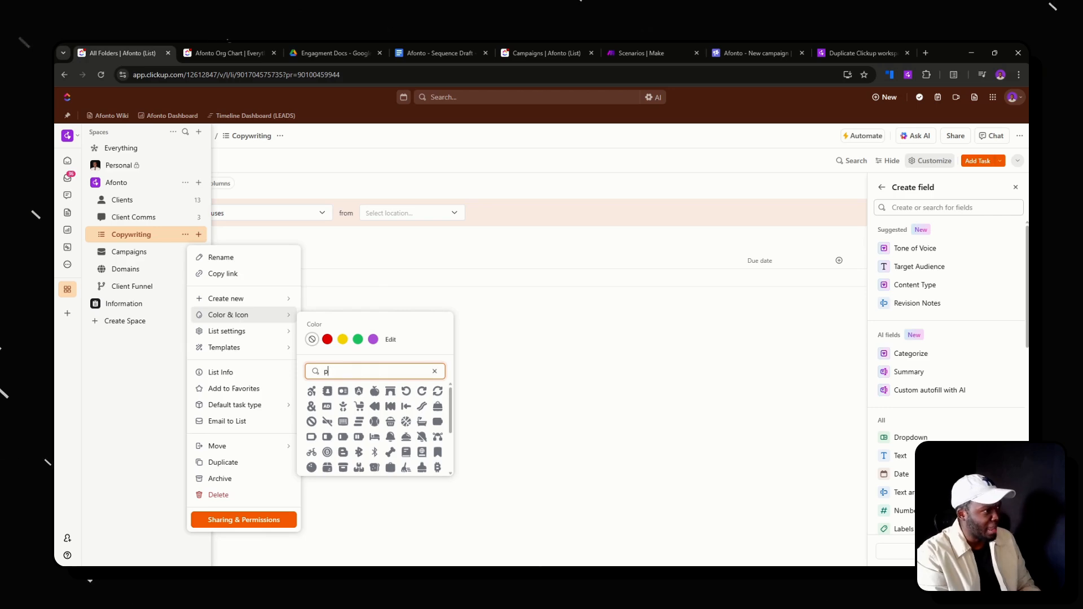
type("en")
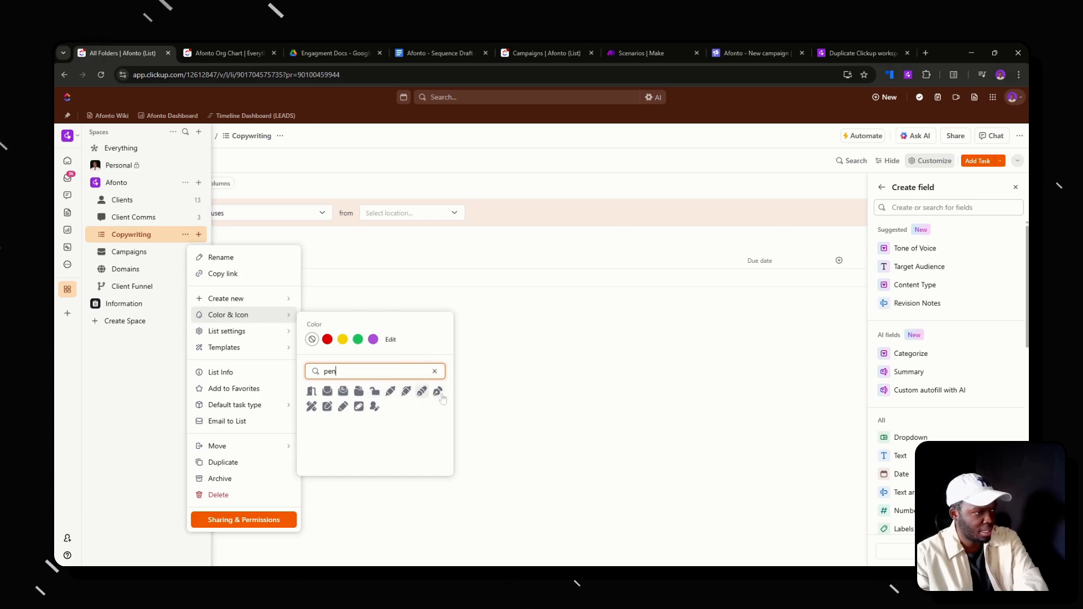
left_click(402, 397)
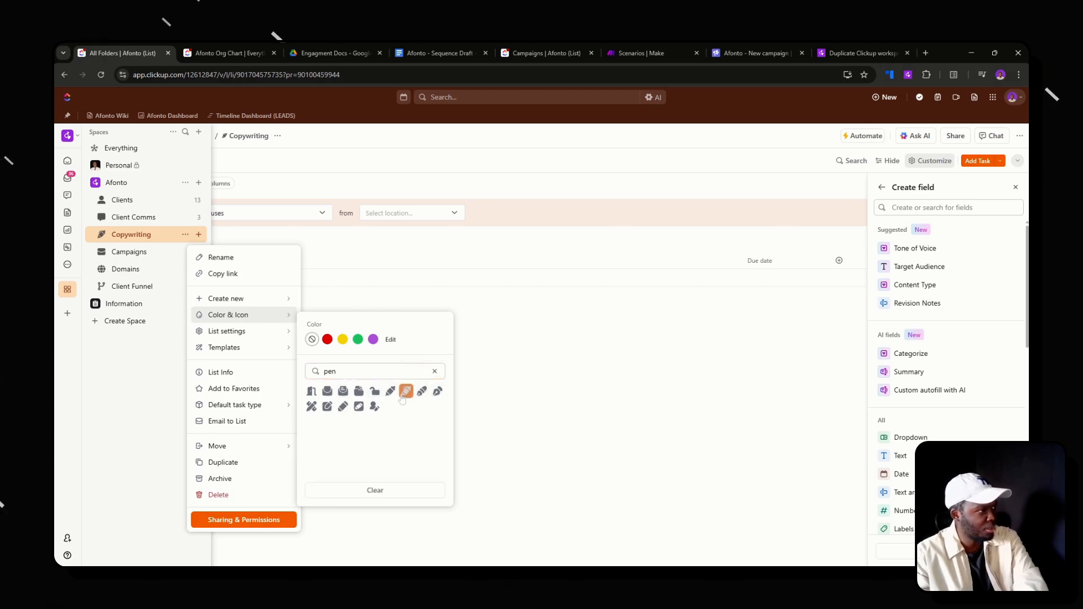
left_click(435, 395)
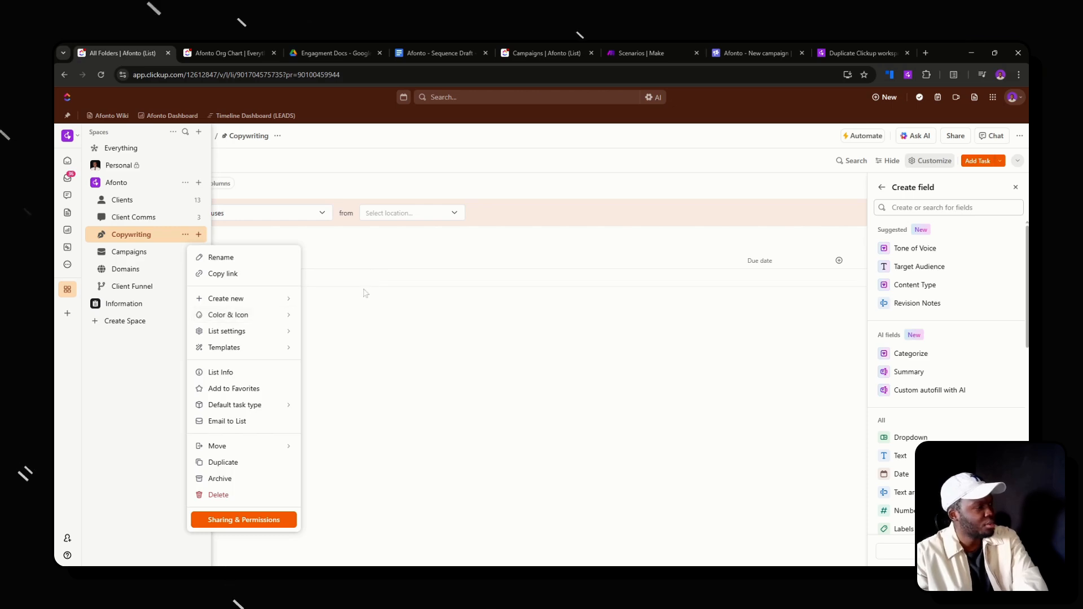
left_click(464, 324)
left_click(458, 327)
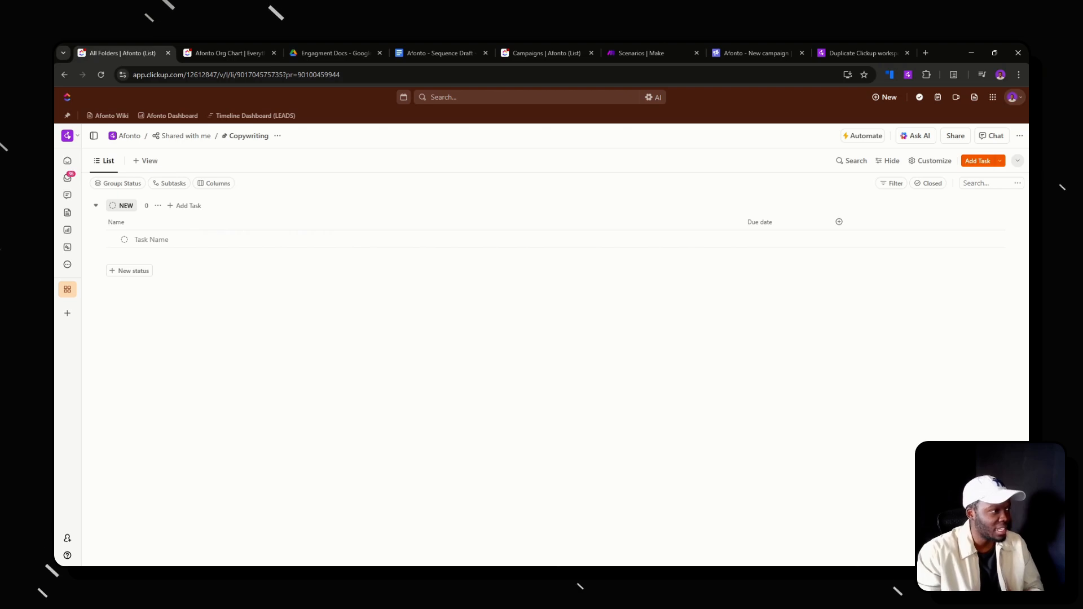
Create a task called "Name" in the NEW group of the Copywriting list and narrow the Name column
left_click(151, 240)
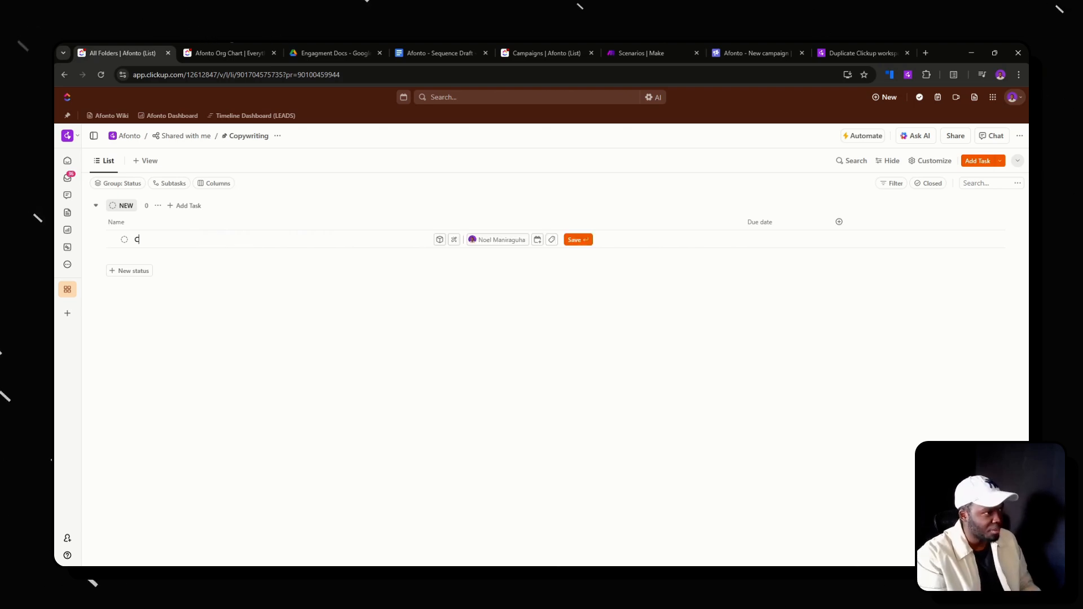
type("C")
key("BackSpace")
type("Name")
key("Return")
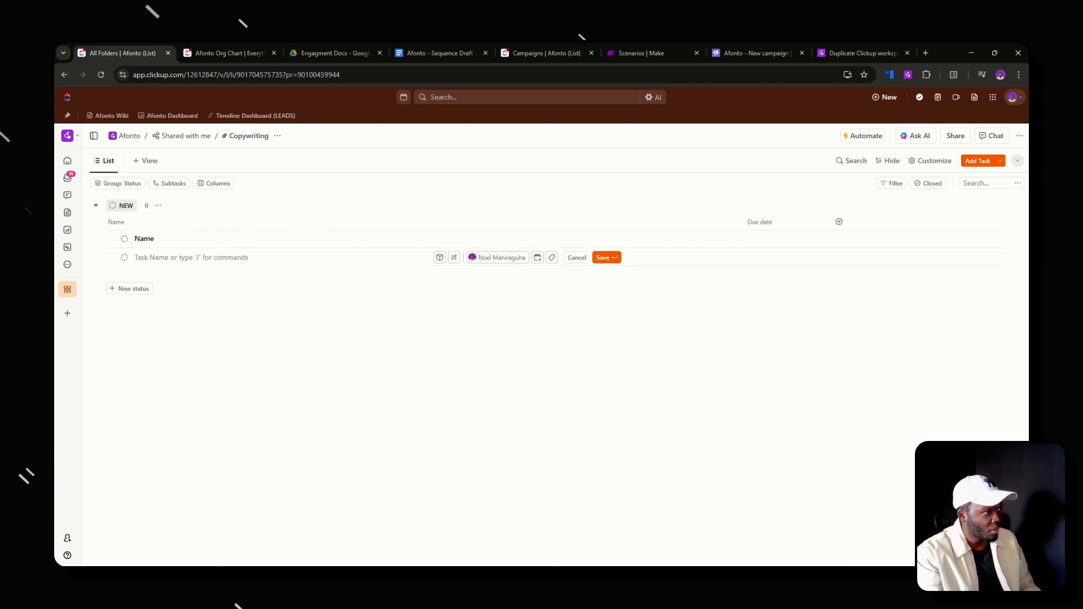
left_click(793, 225)
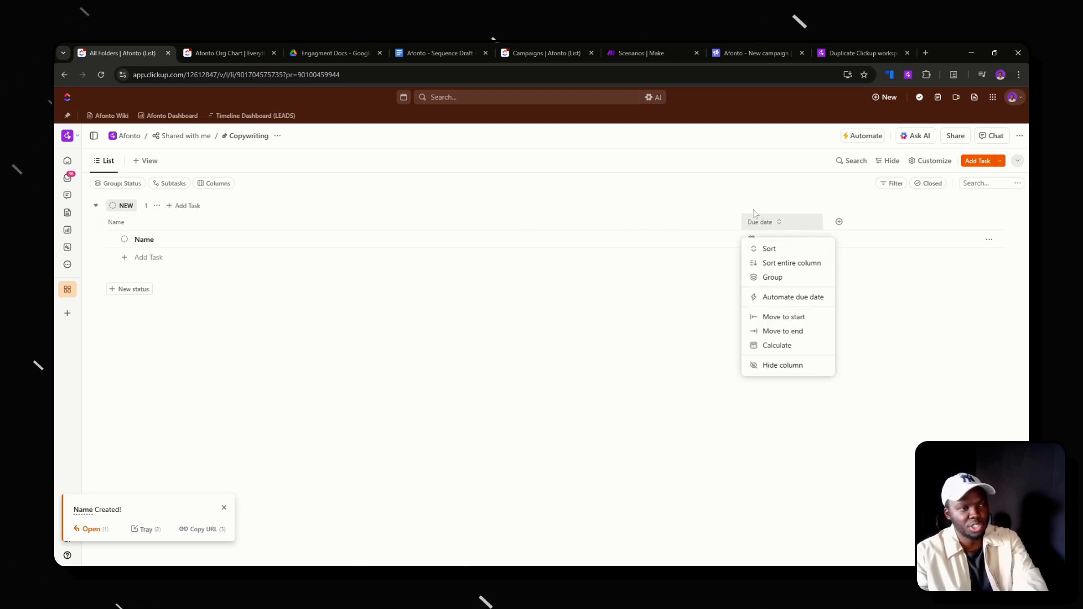
key("Escape")
left_click_drag(741, 221, 283, 222)
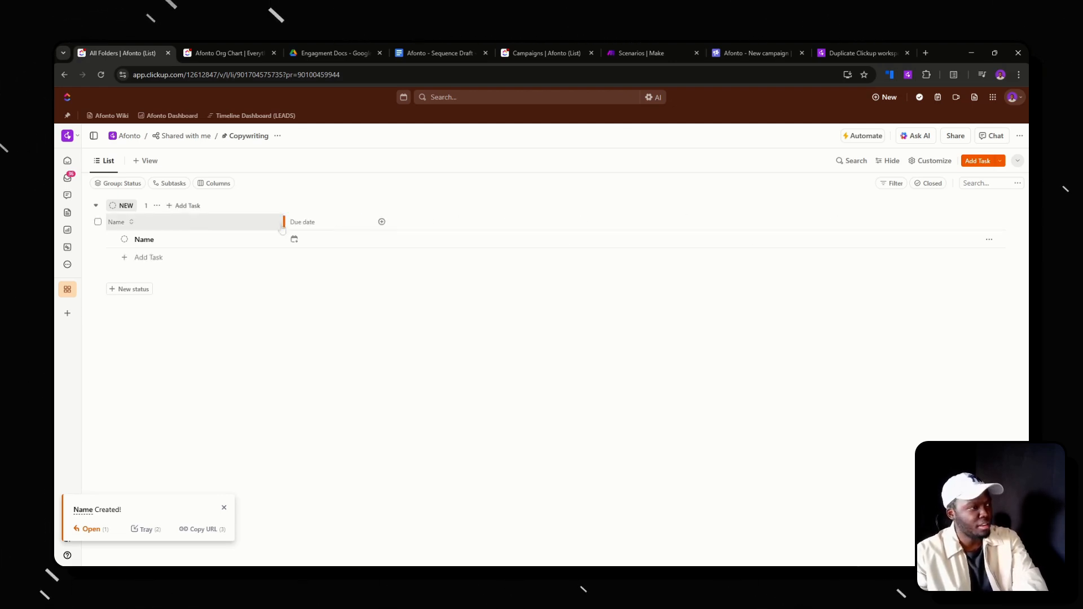
Add the existing workspace fields Client and Google Drive as columns in the Copywriting list
left_click(380, 222)
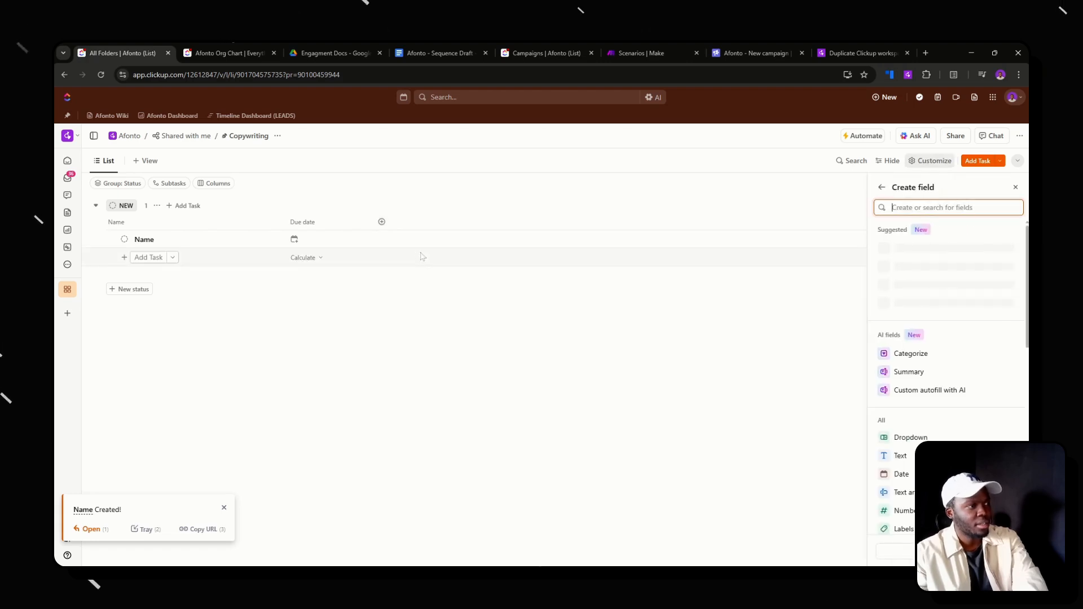
type("c")
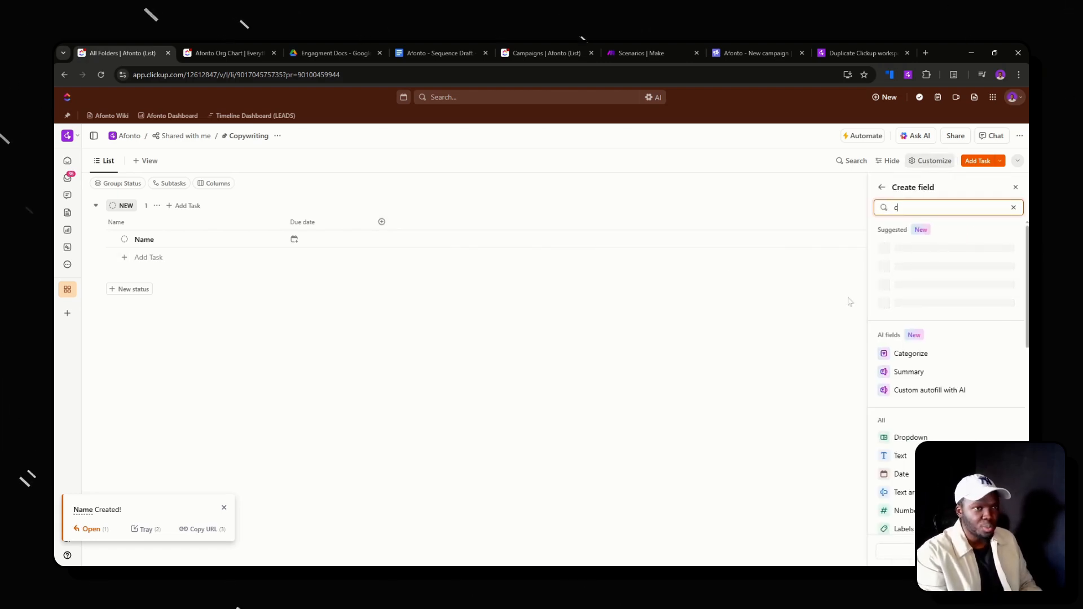
type("lient")
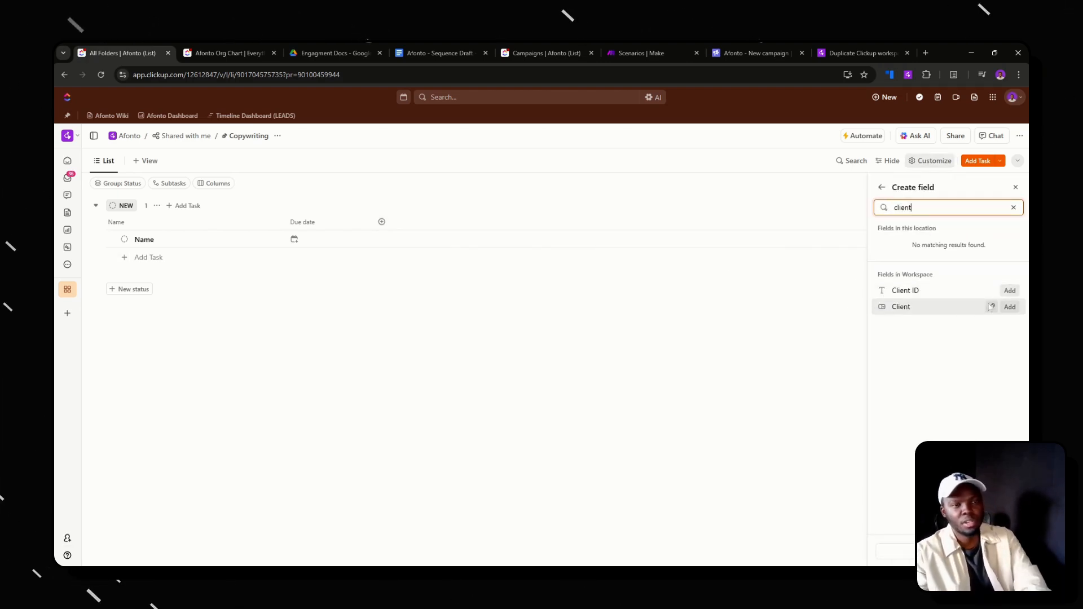
left_click(1009, 307)
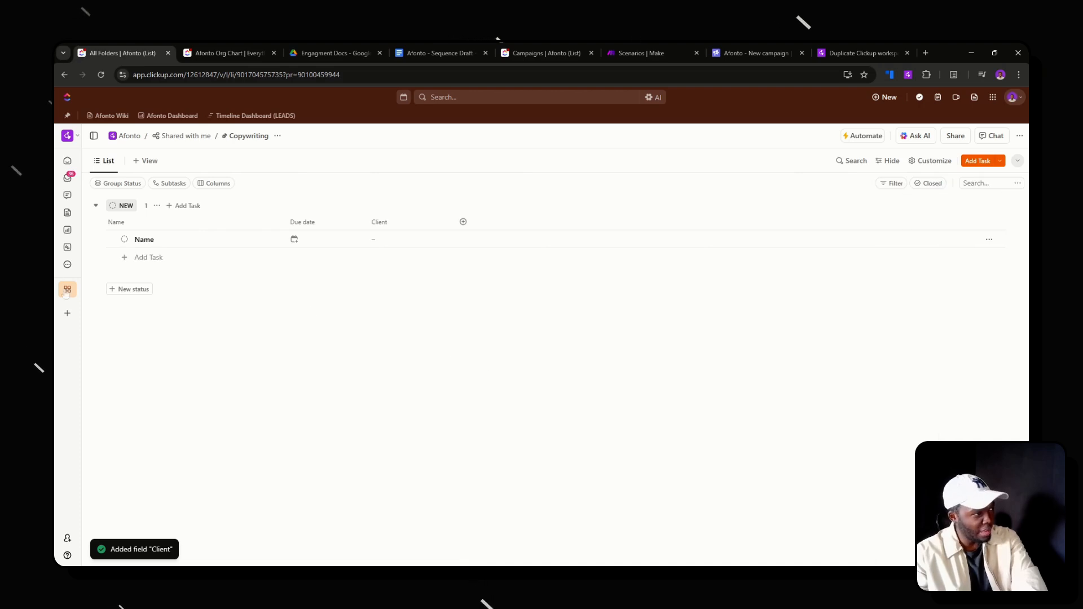
mouse_move(66, 293)
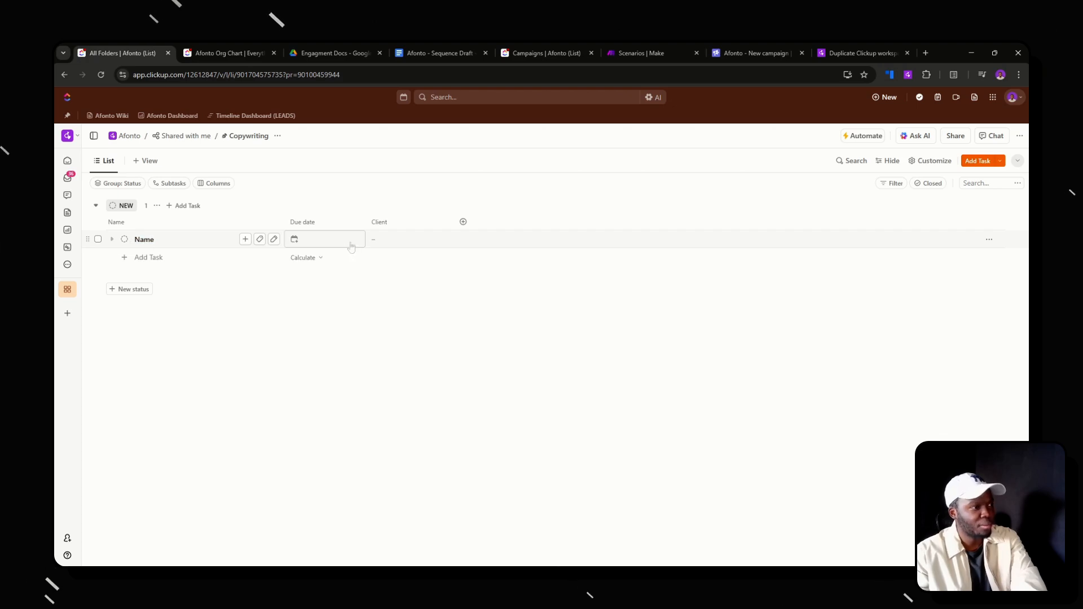
left_click(469, 230)
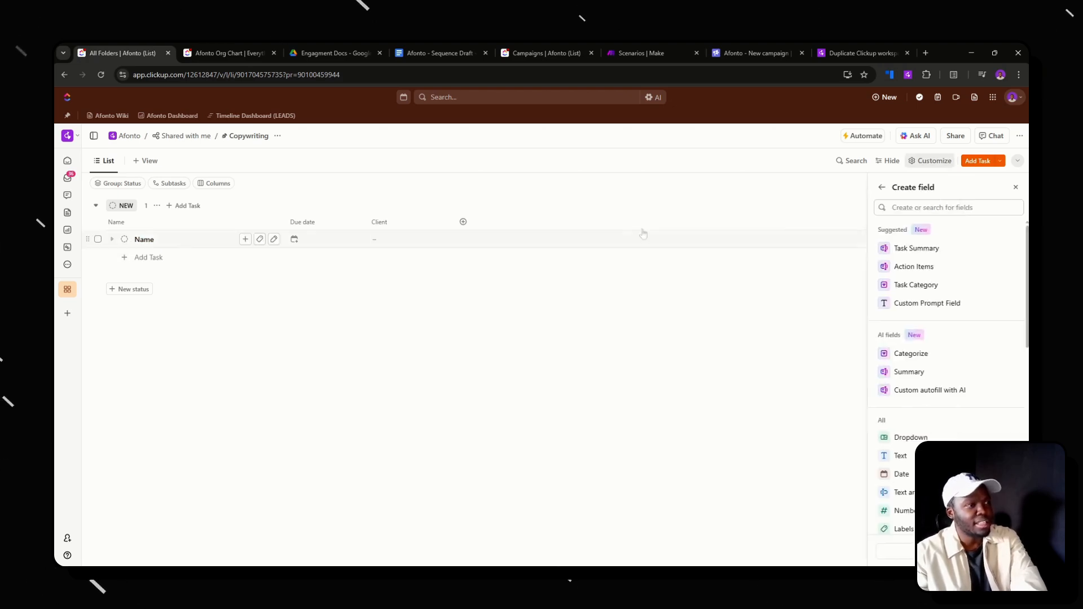
type("goo")
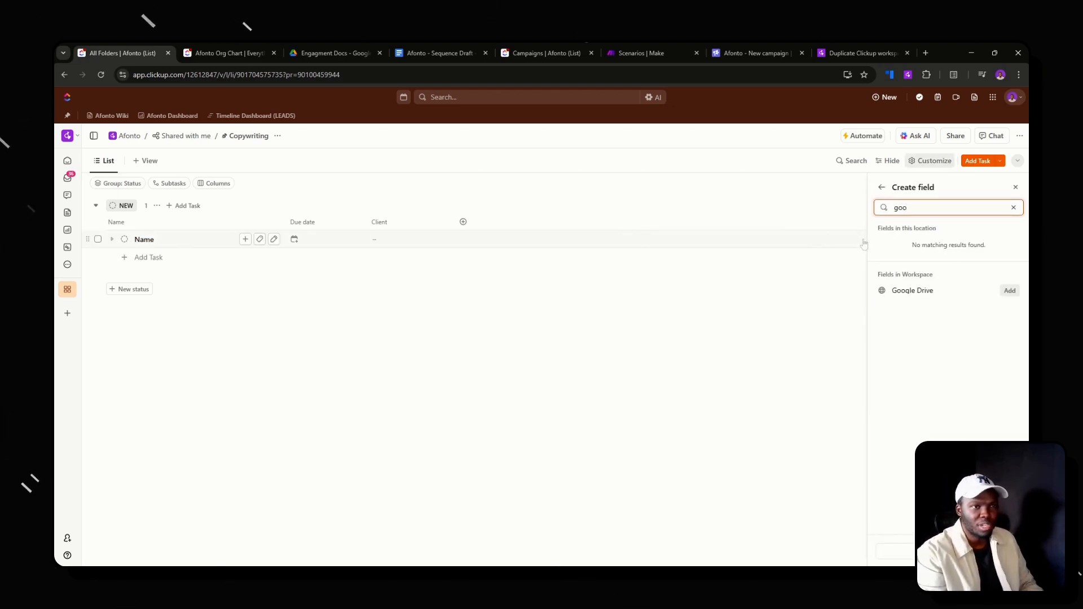
left_click(1009, 291)
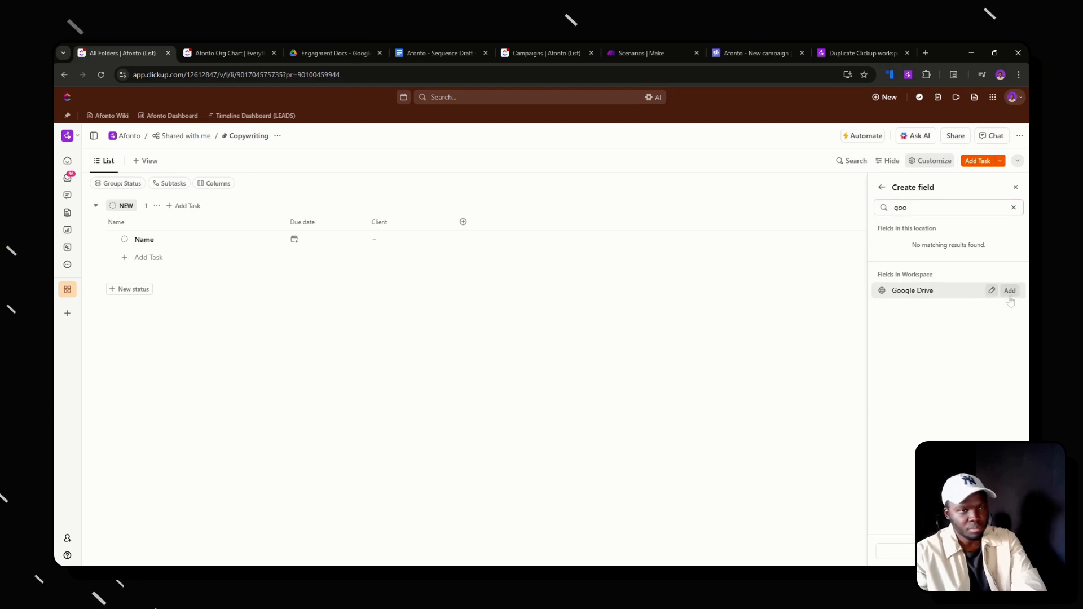
left_click(542, 343)
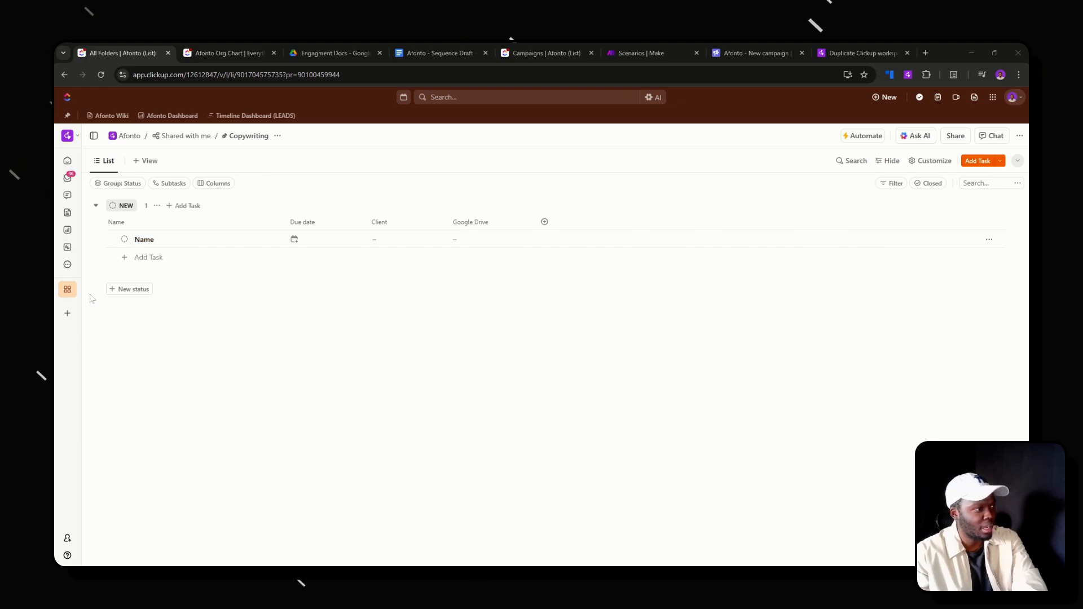
Set the Client field of the "Name" task to Afonto
left_click(66, 294)
mouse_move(67, 297)
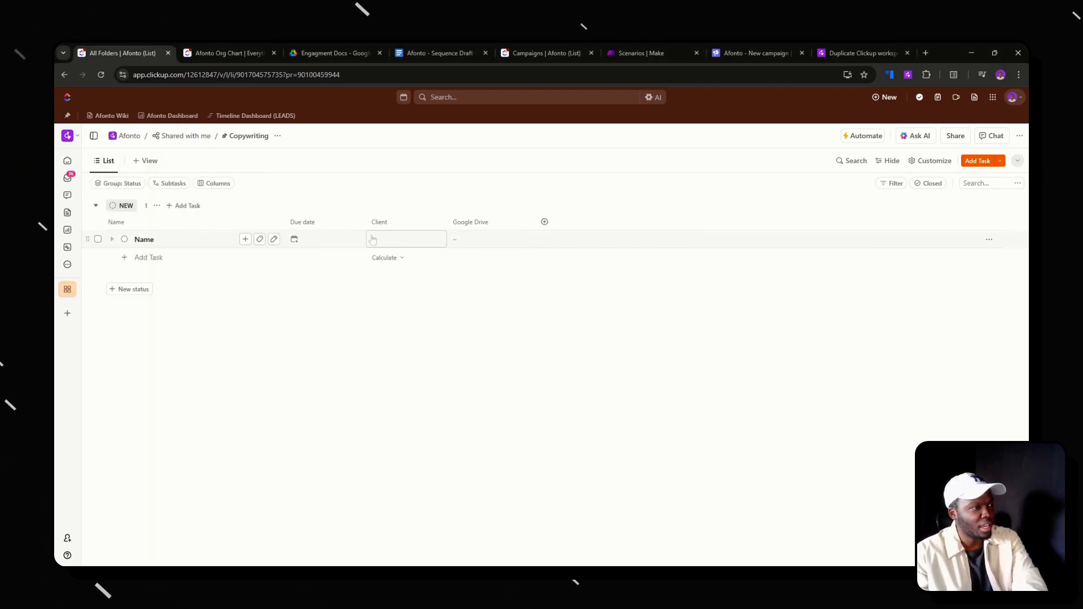
left_click(398, 239)
left_click(418, 335)
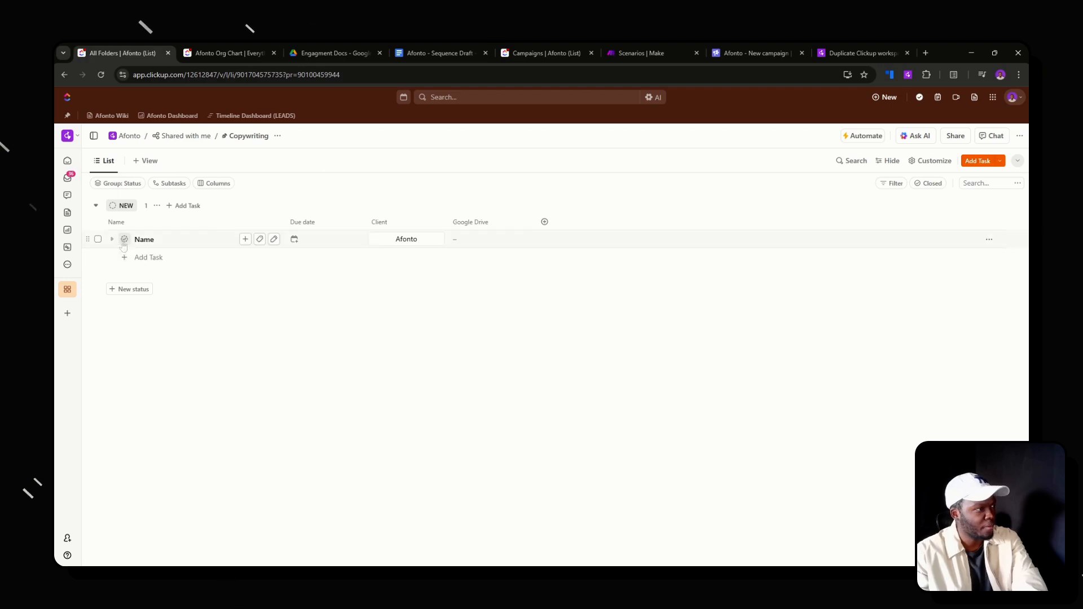
Open the Copywriting list's status settings and switch the status type to custom statuses
left_click(157, 206)
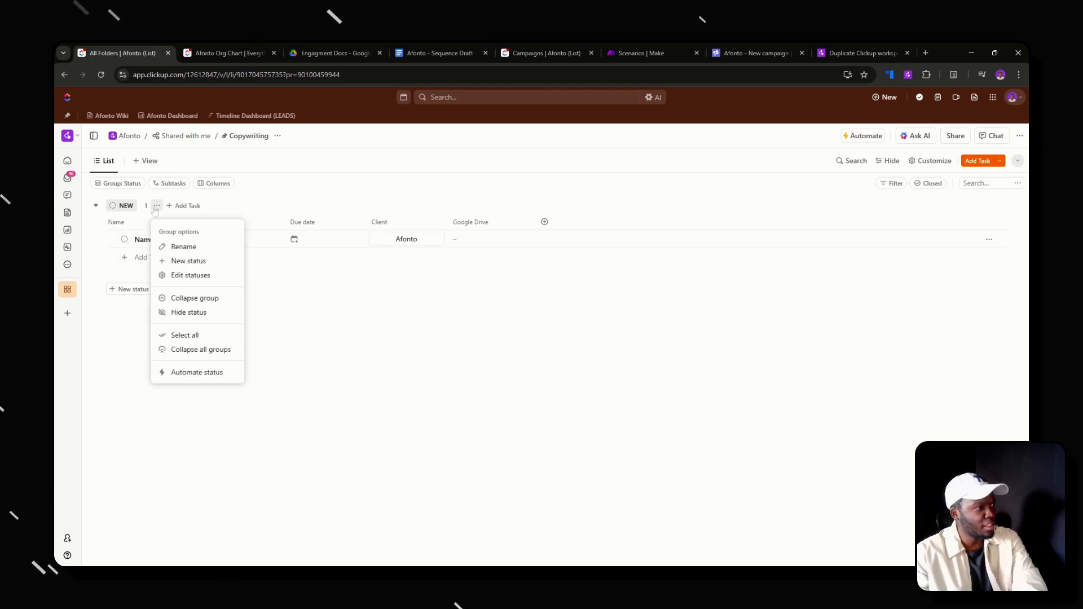
left_click(190, 275)
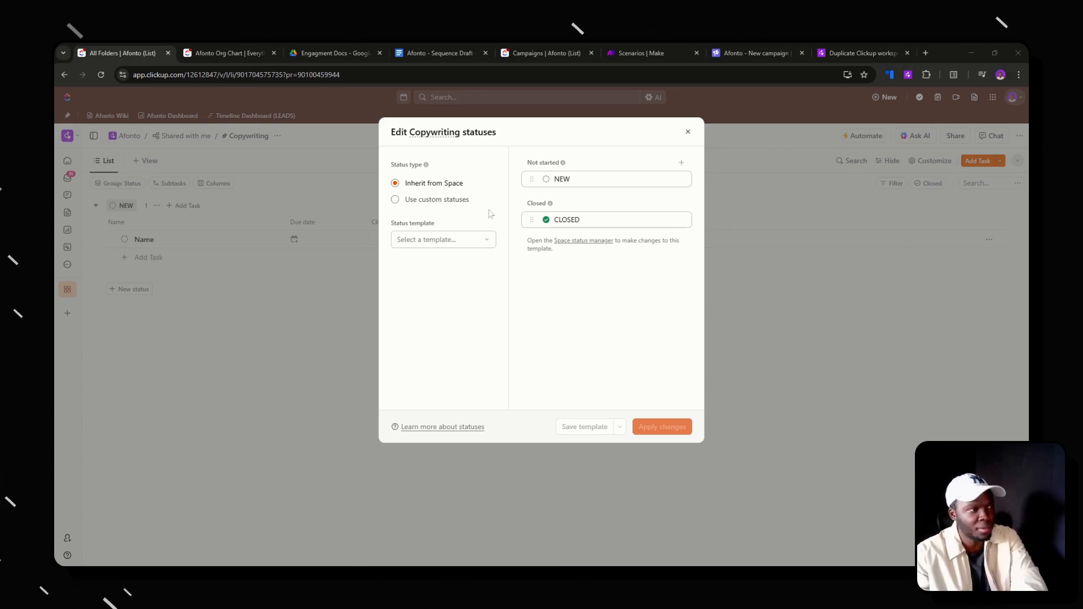
left_click(454, 205)
left_click(454, 204)
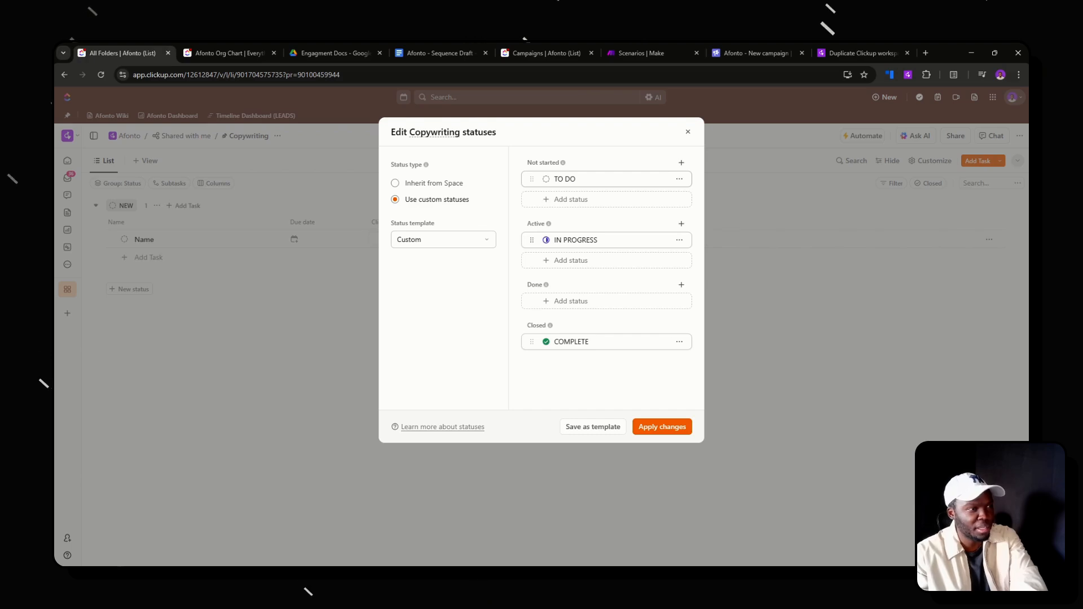
Add an active status named READY TO GO below IN PROGRESS and save it
left_click(551, 179)
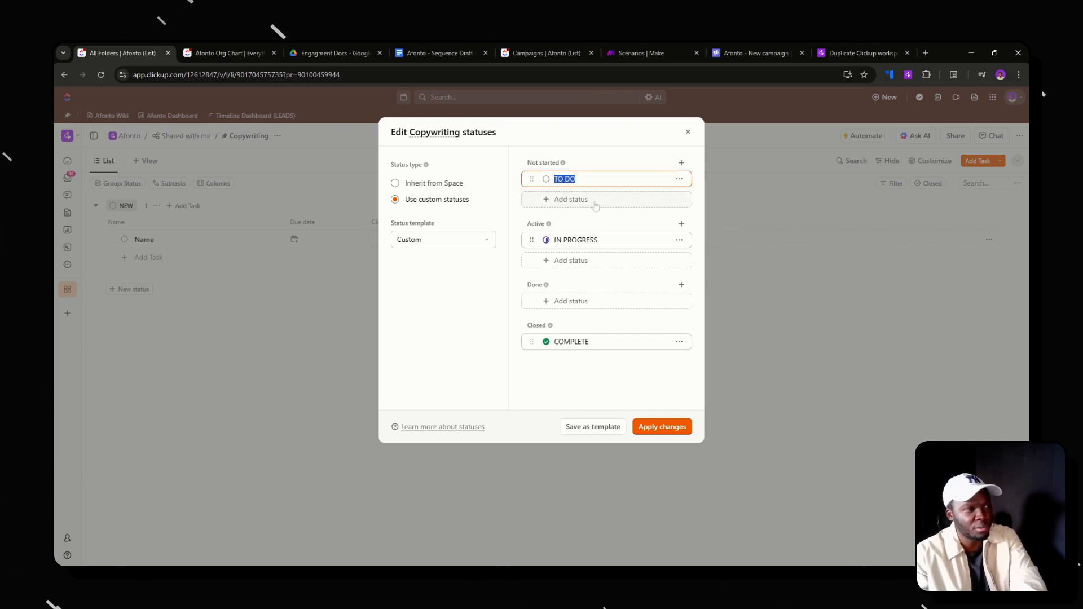
left_click(581, 239)
left_click(580, 260)
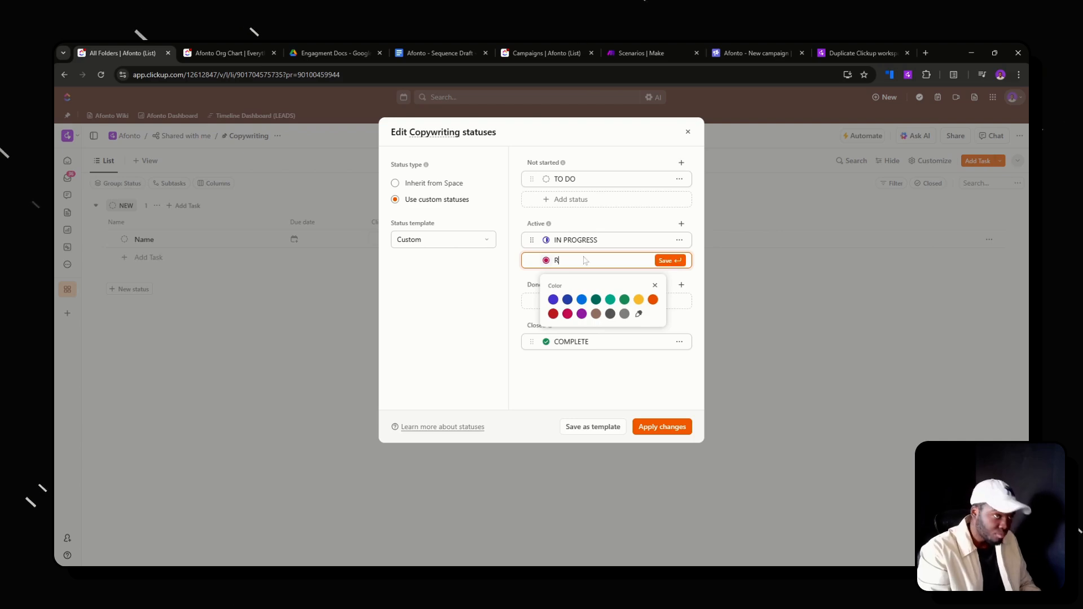
type("READY T")
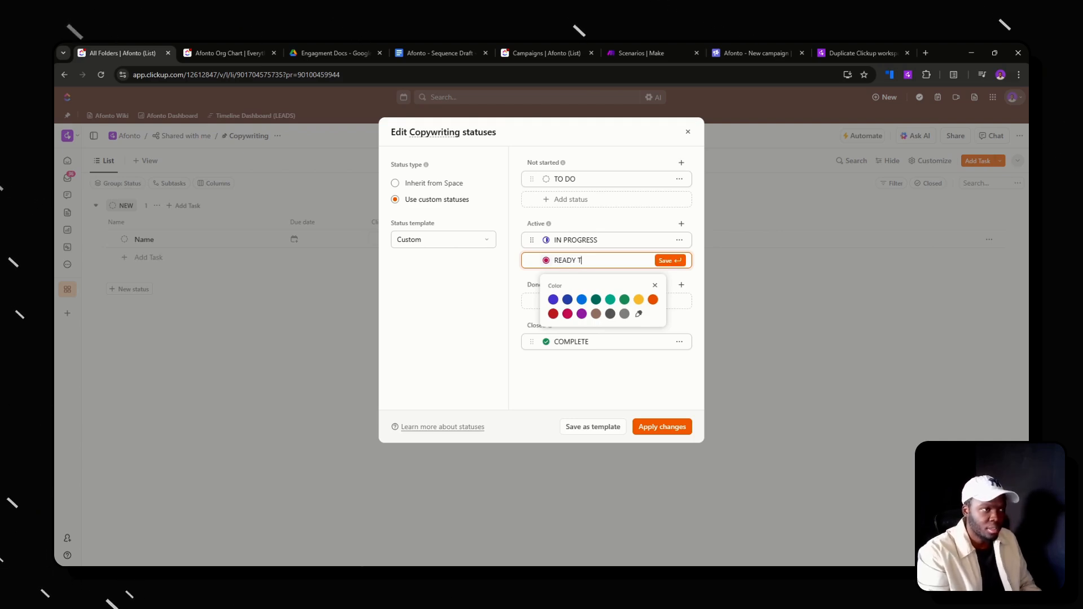
type("O GO")
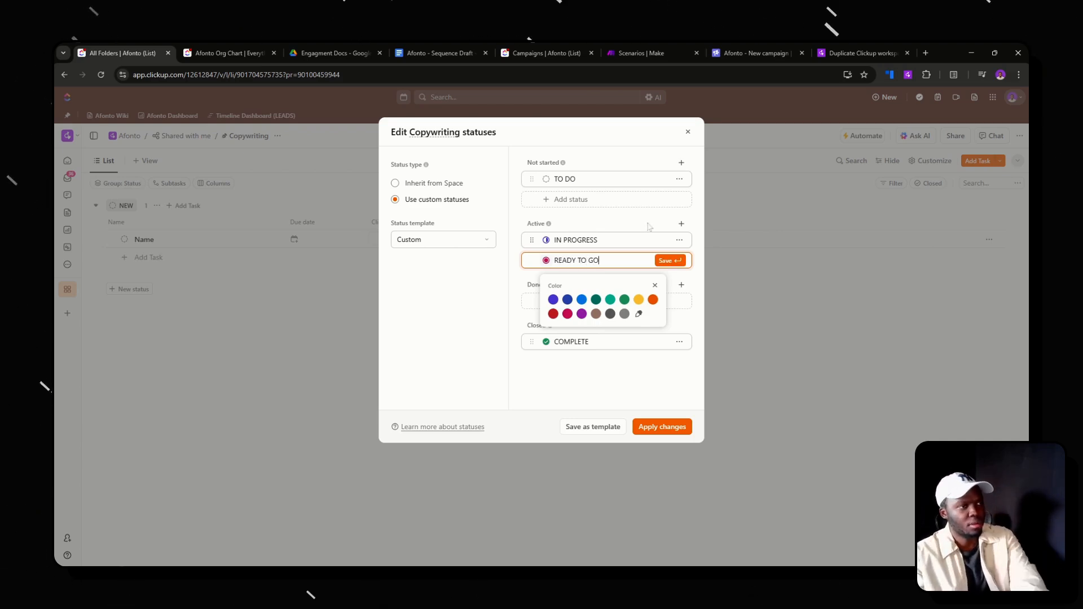
left_click(651, 218)
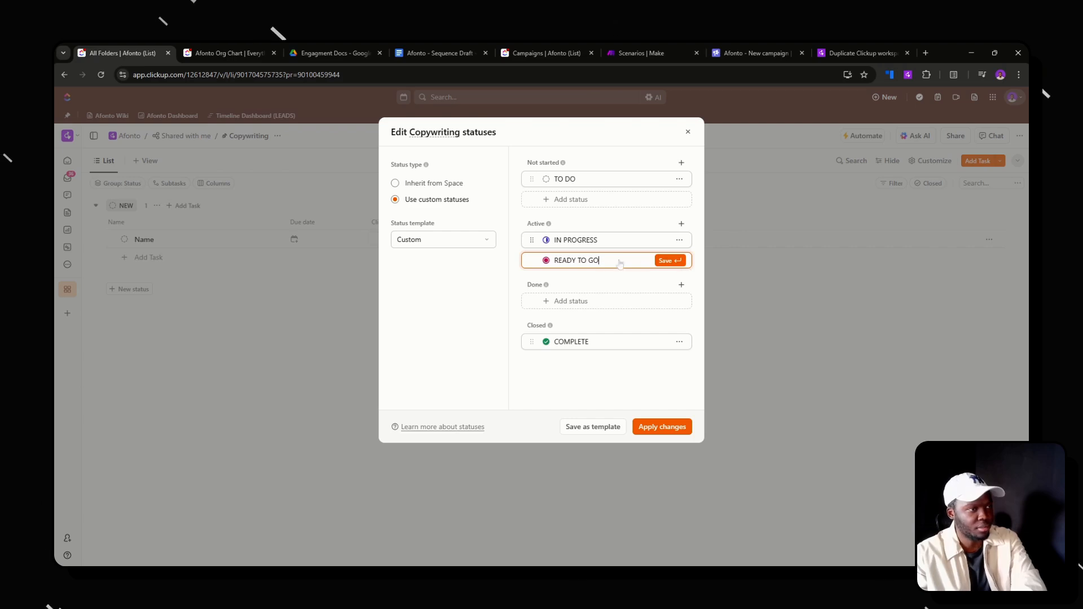
left_click(661, 261)
Change the color of the IN PROGRESS status to orange and of the READY TO GO status to indigo
left_click(546, 241)
left_click(546, 241)
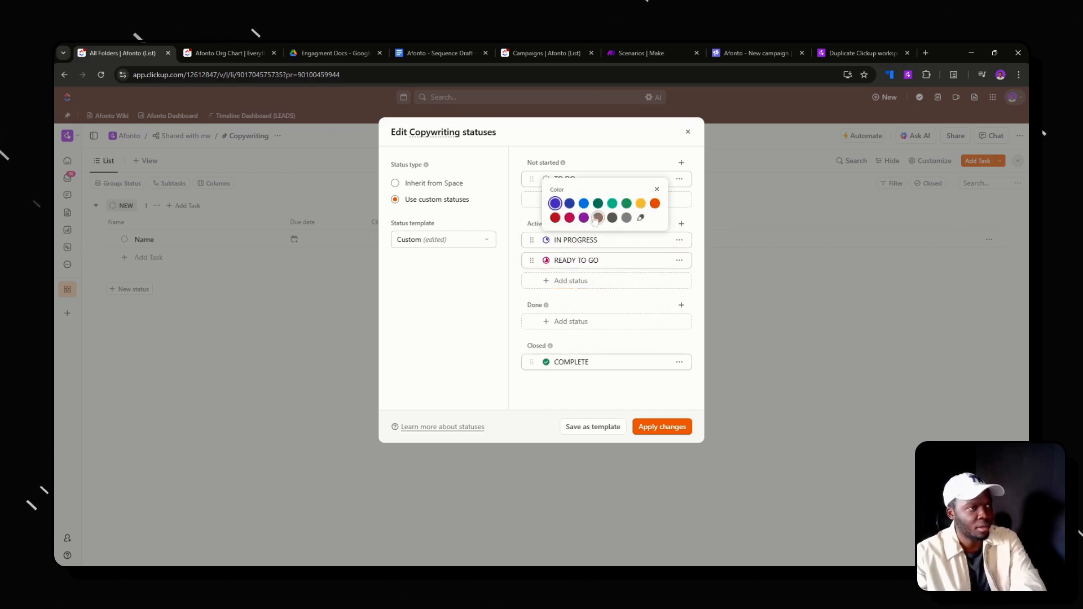
left_click(654, 203)
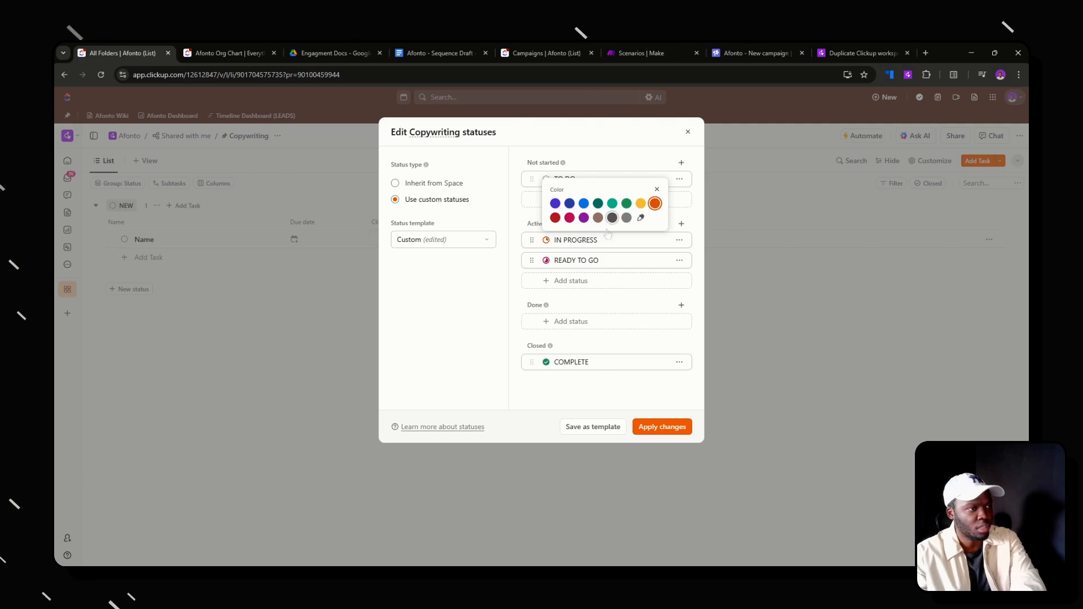
left_click(546, 260)
left_click(546, 260)
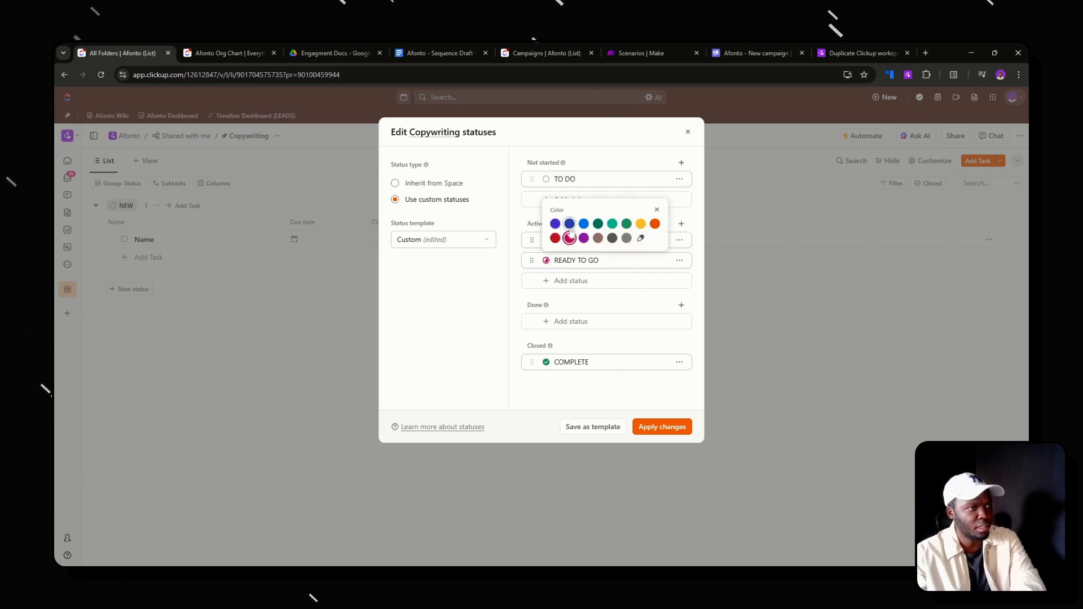
left_click(569, 224)
left_click(640, 309)
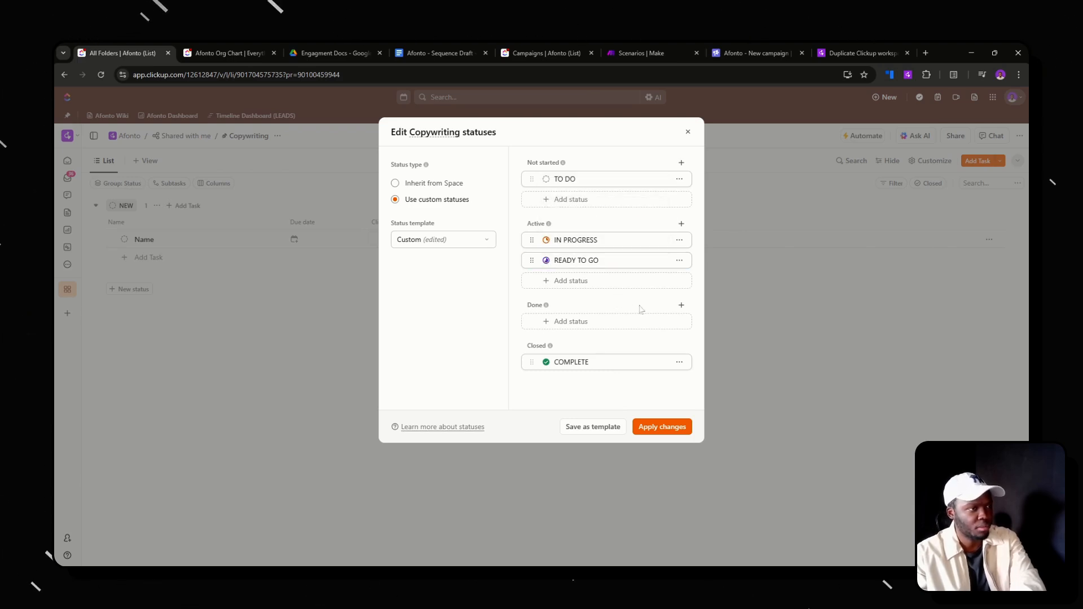
Apply the custom statuses to the Copywriting list and map the existing NEW status to TO DO
left_click(662, 427)
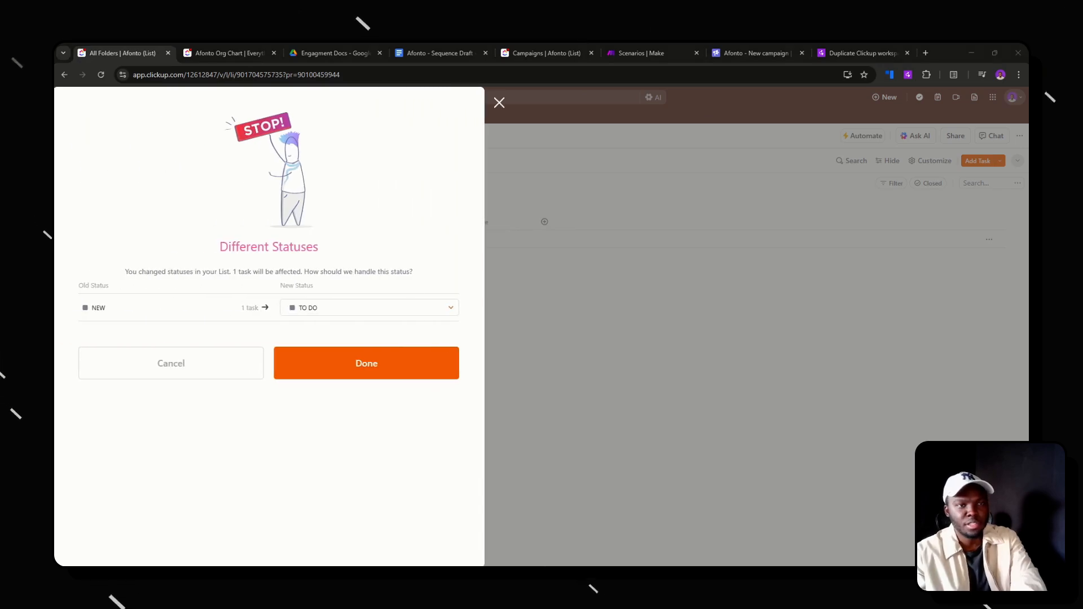
left_click(329, 362)
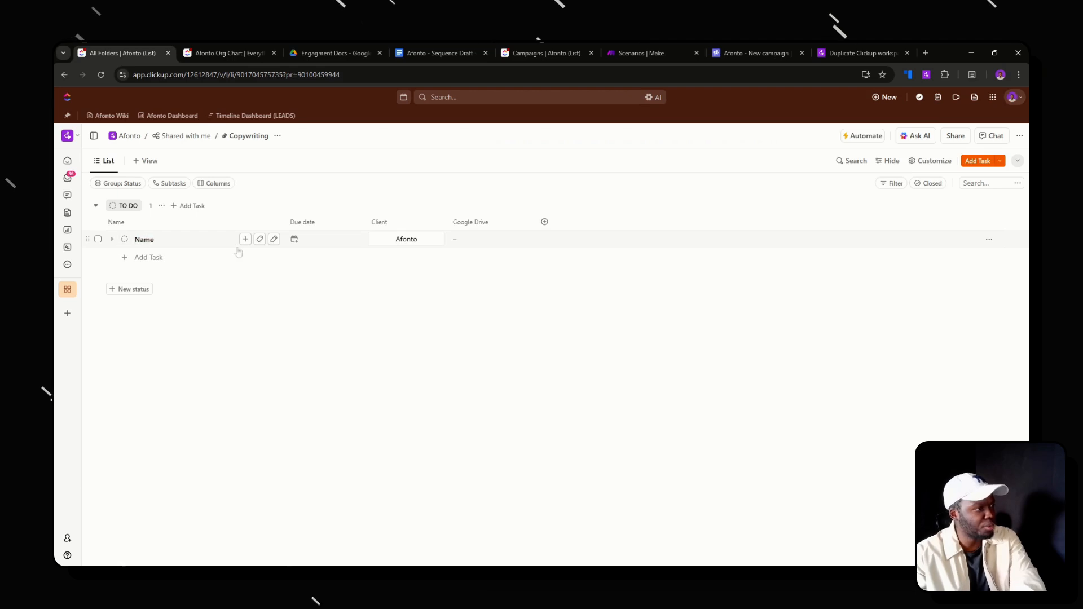
Rename the "Name" task as "Create campaign for new client"
type("c")
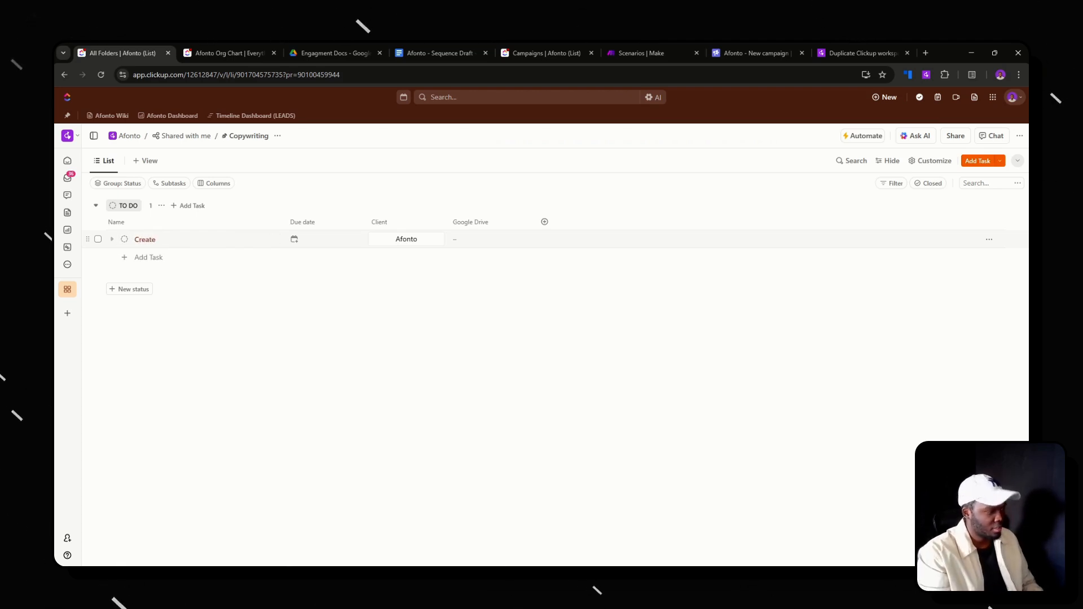
type("reate camp")
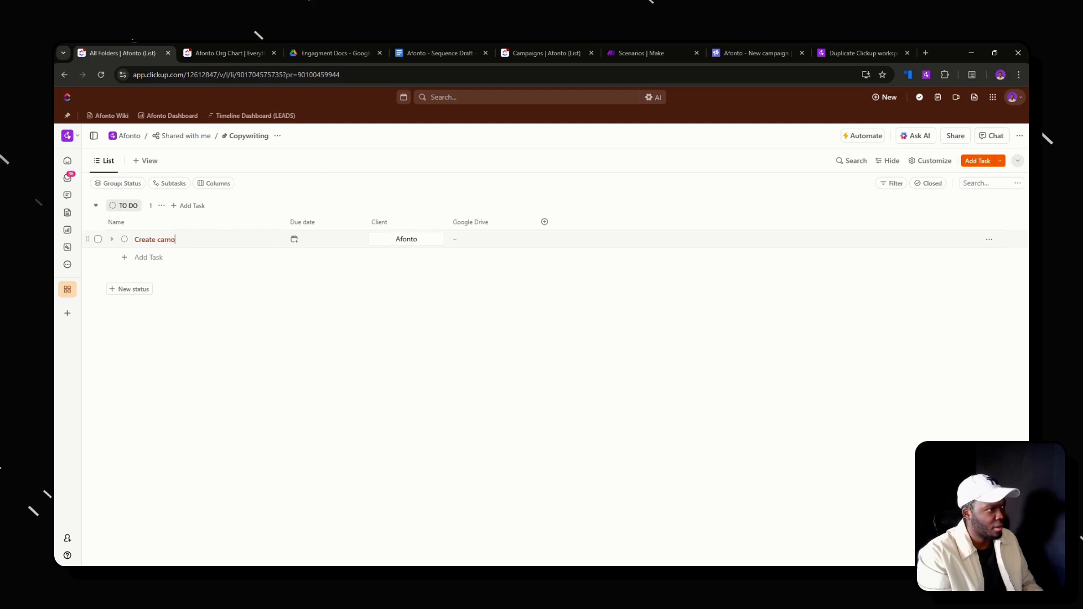
type("aign ")
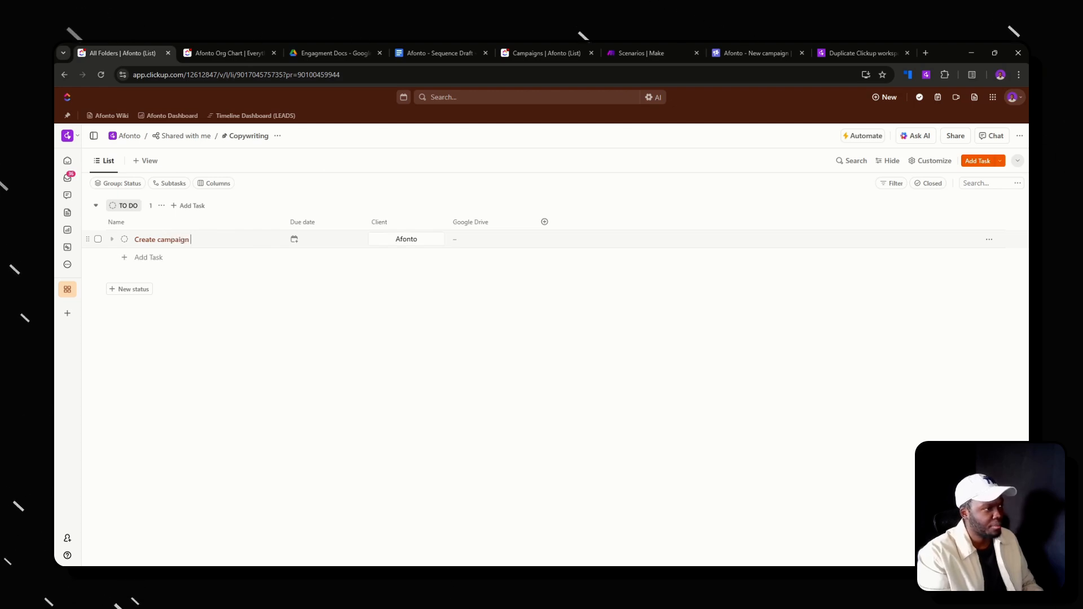
type("for new ")
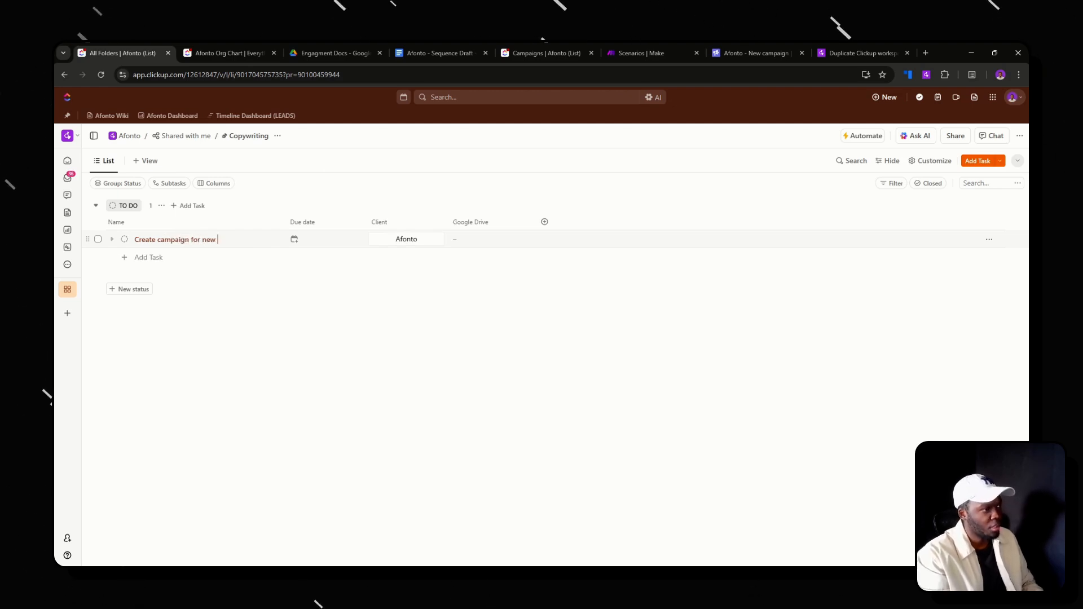
type("client")
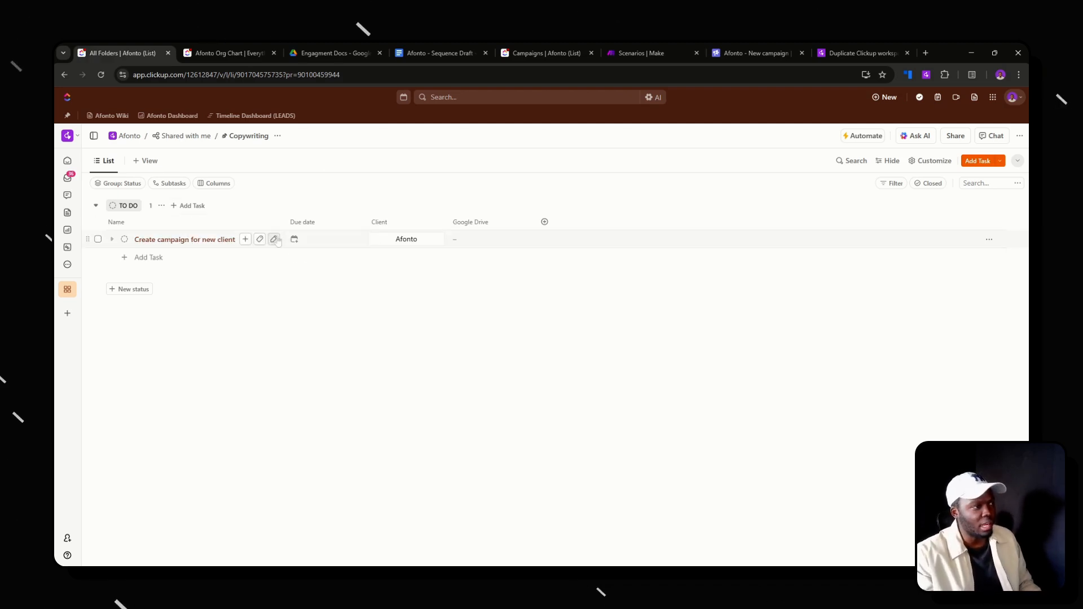
Replace the word "campaign" with "copy" in the task name so it reads "Create copy for new client"
left_click(274, 238)
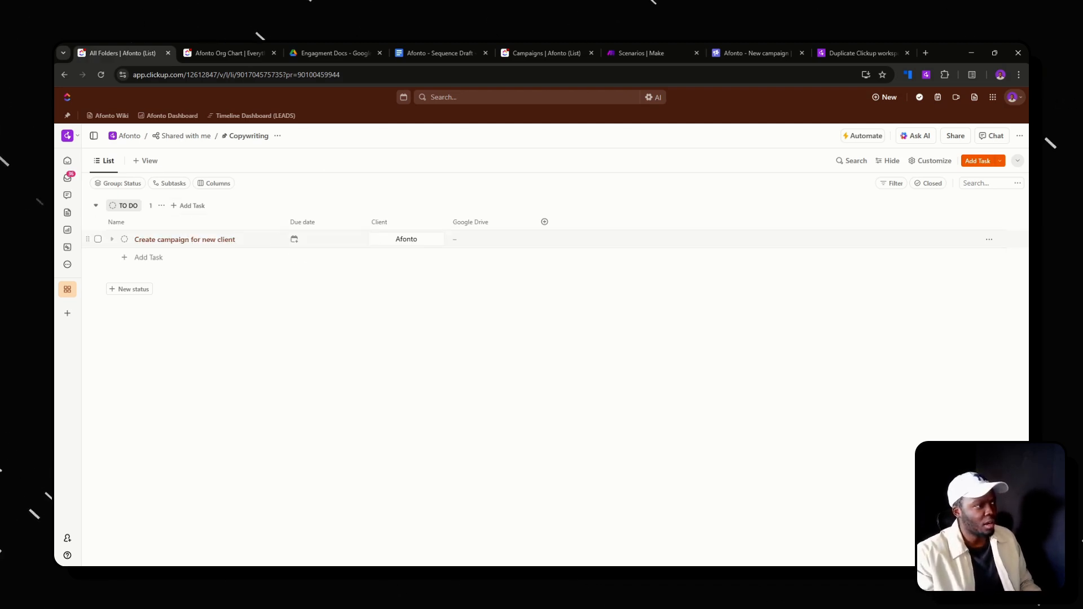
left_click(189, 240)
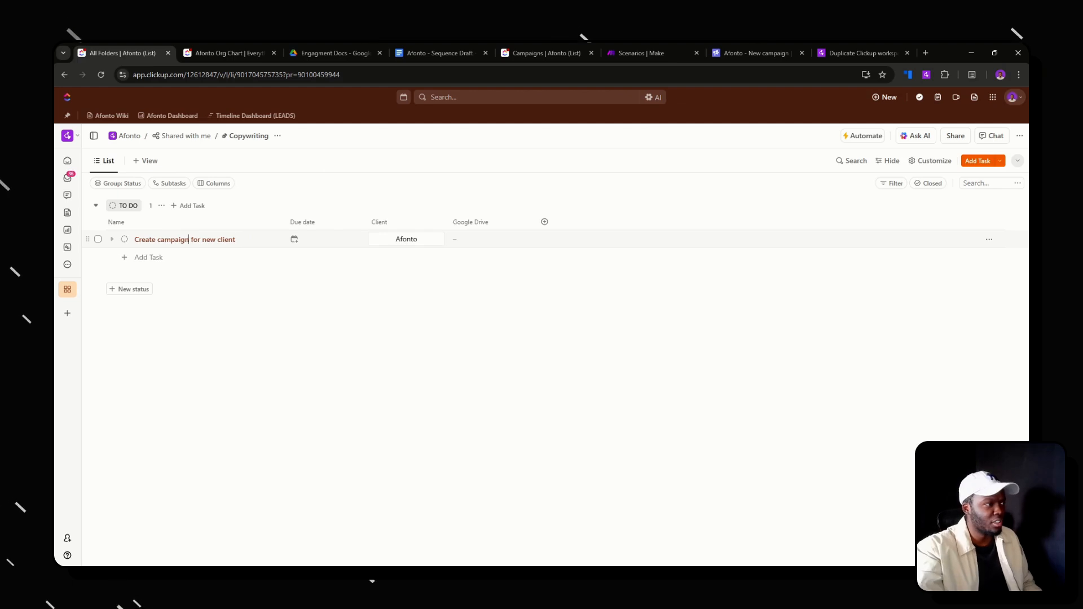
key("BackSpace")
key("BackSpace")
key("BackSpace")
key("BackSpace")
key("BackSpace")
key("BackSpace")
key("BackSpace")
key("BackSpace")
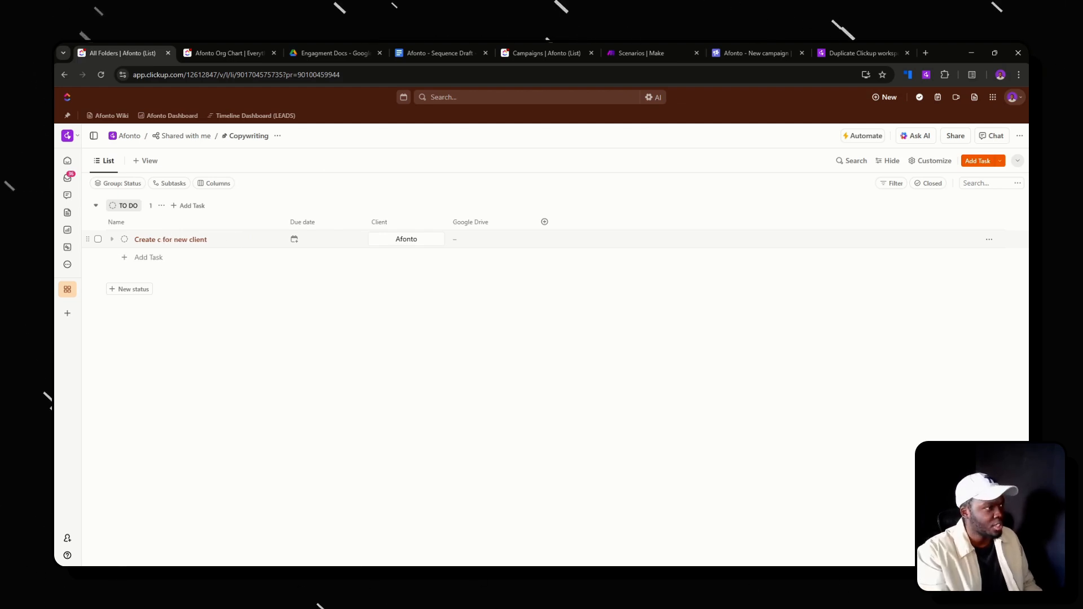
type("copy")
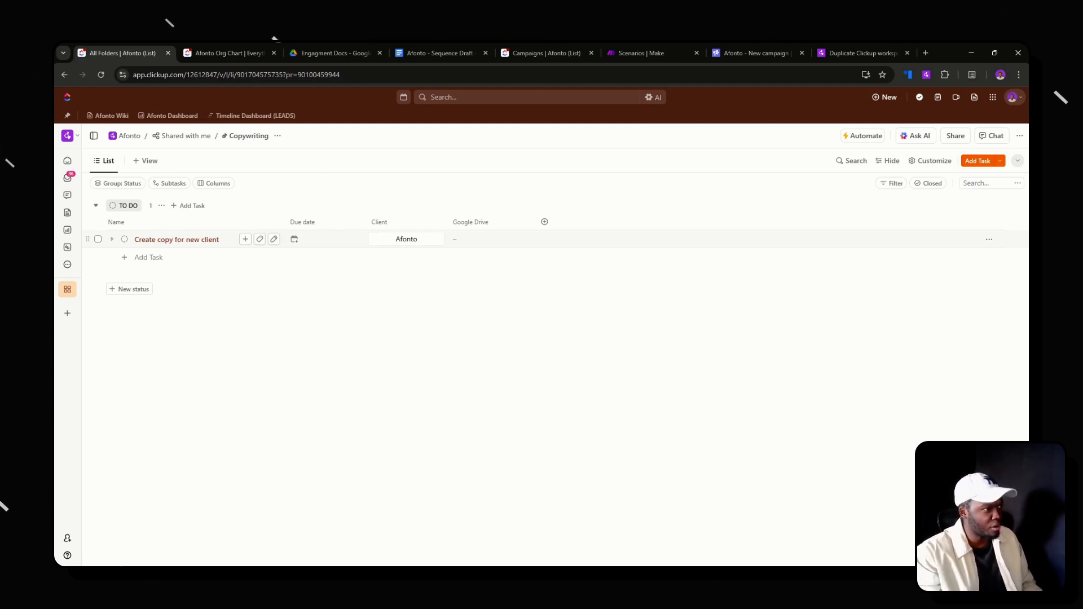
Place the Google Drive column before Client and fill it with the Drive link copied from the active client in the Clients list
left_click(123, 240)
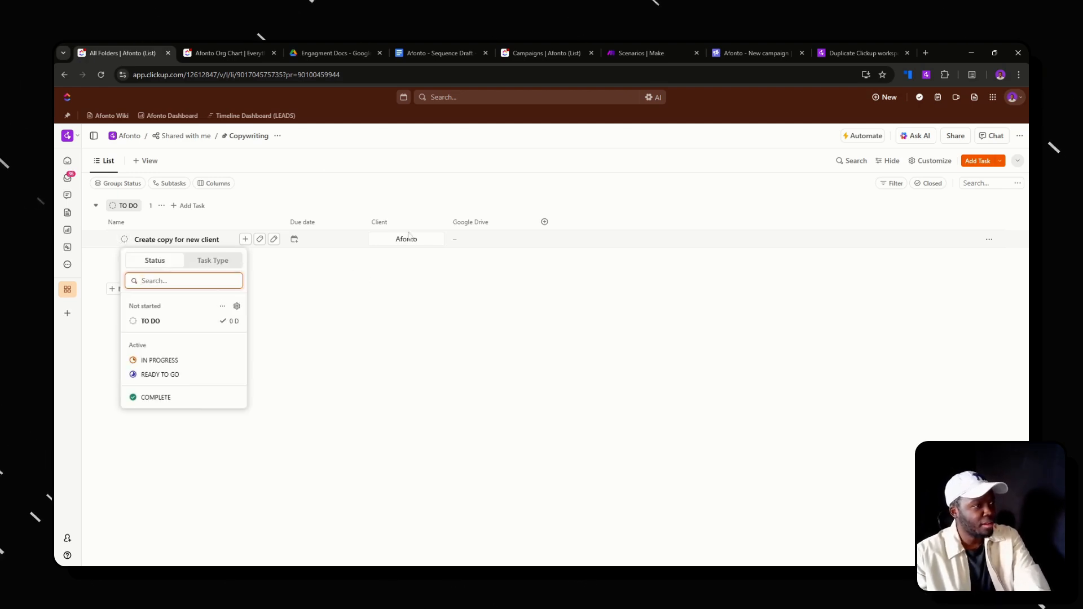
left_click_drag(379, 222, 469, 222)
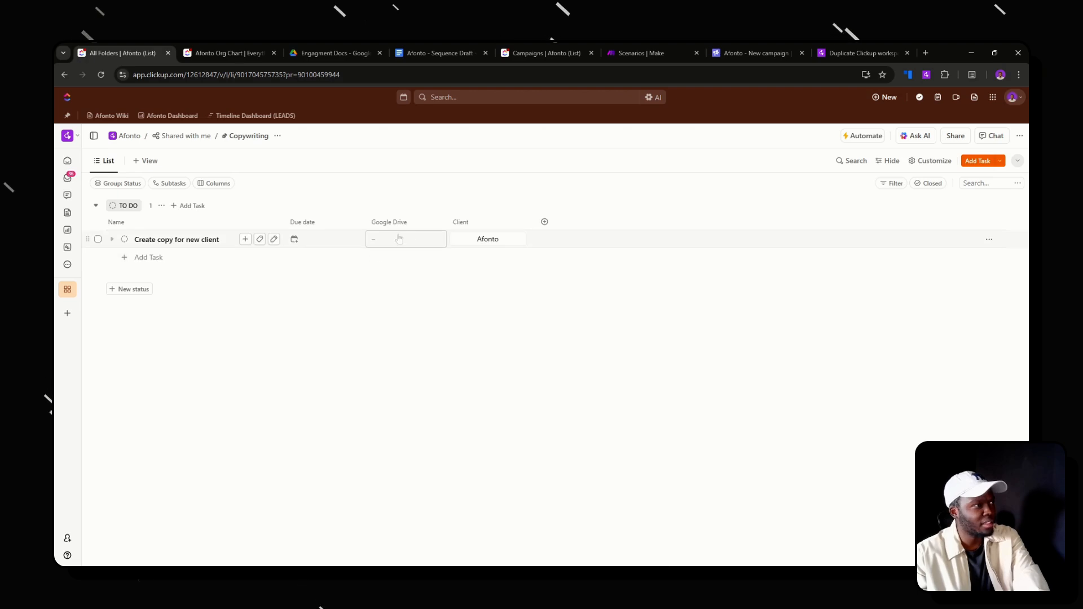
left_click_drag(293, 51, 251, 48)
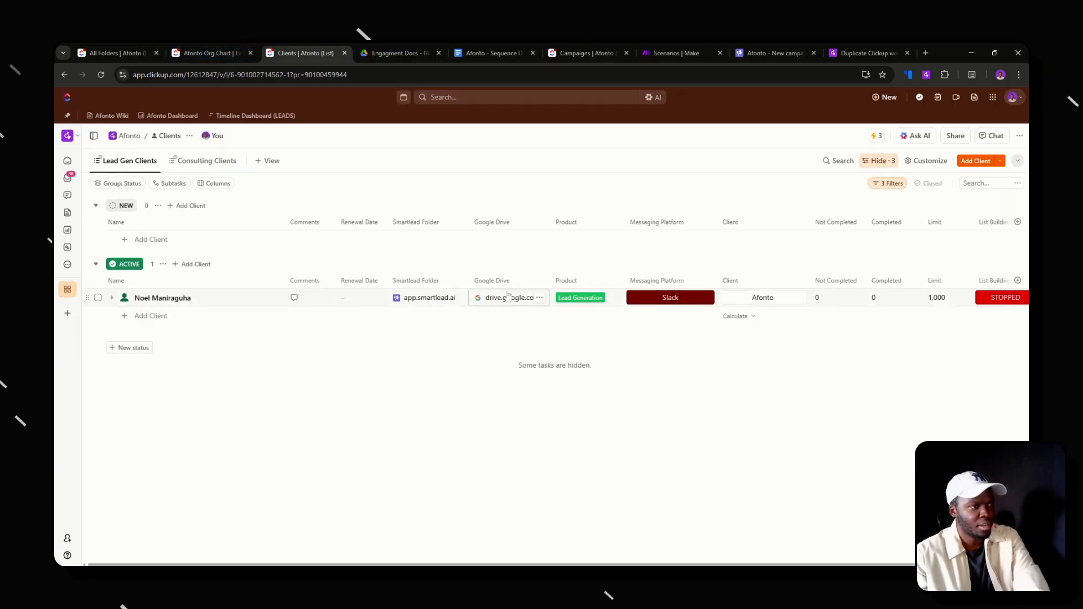
left_click(539, 297)
left_click(557, 321)
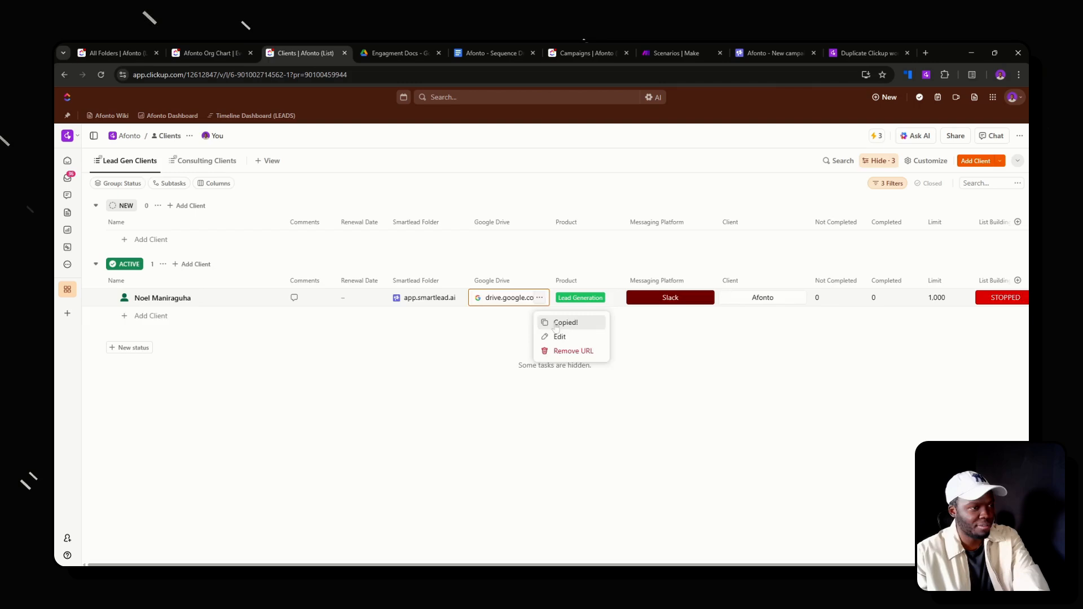
left_click(120, 52)
left_click(406, 239)
key("ctrl+v")
key("Return")
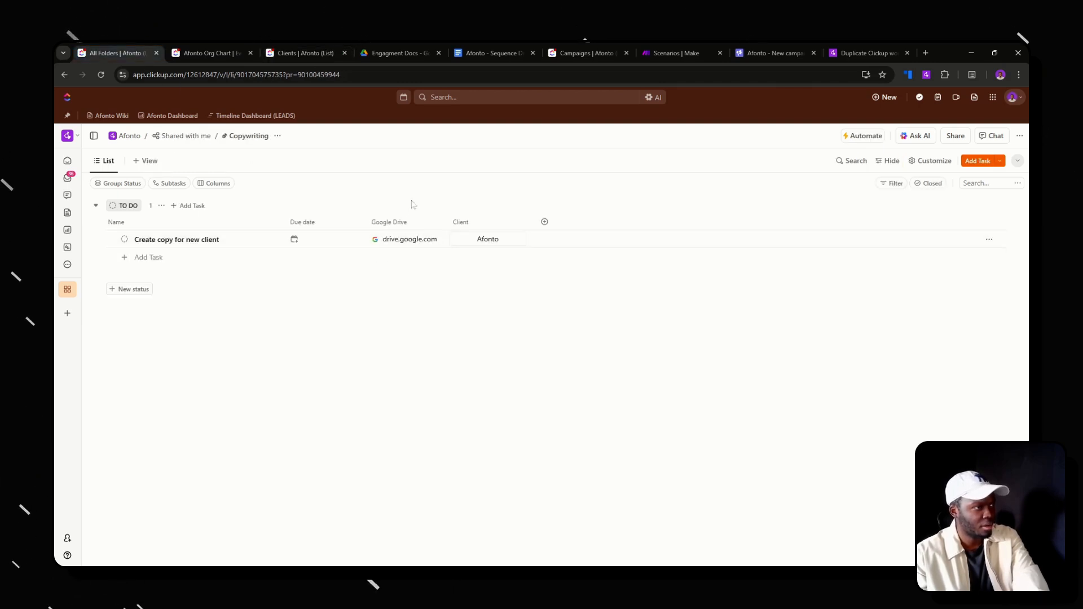
Set the "Create copy for new client" task's due date to tomorrow and its status to IN PROGRESS
left_click(299, 239)
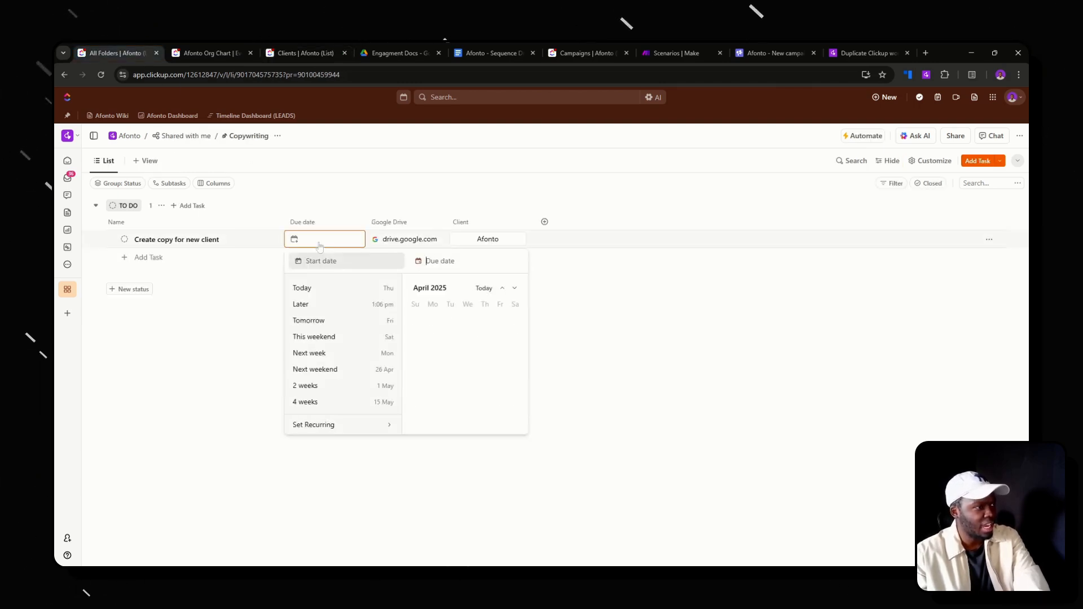
left_click(355, 321)
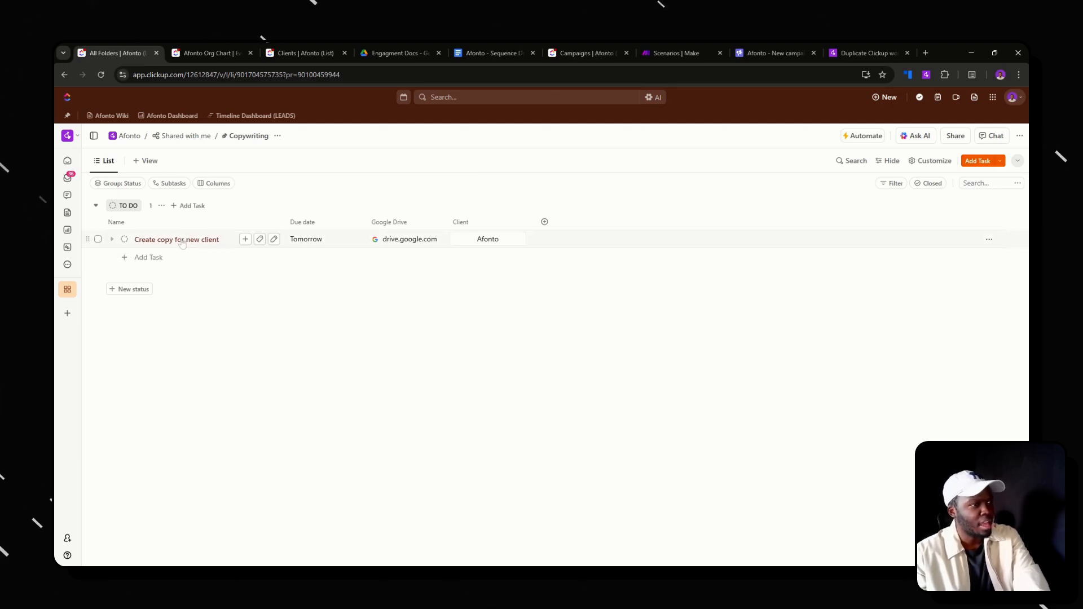
left_click(124, 239)
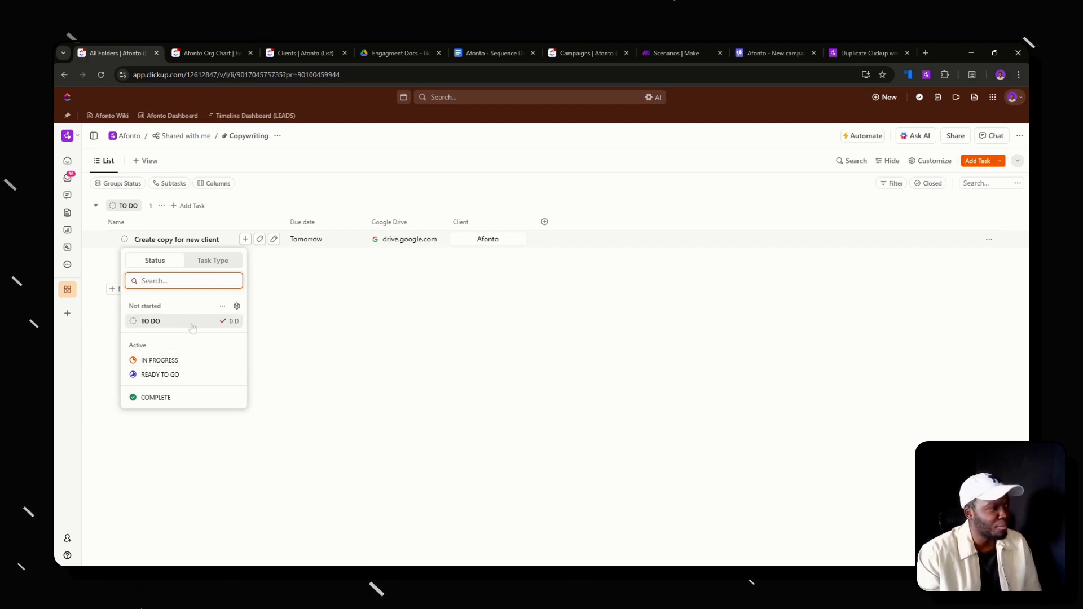
left_click(186, 360)
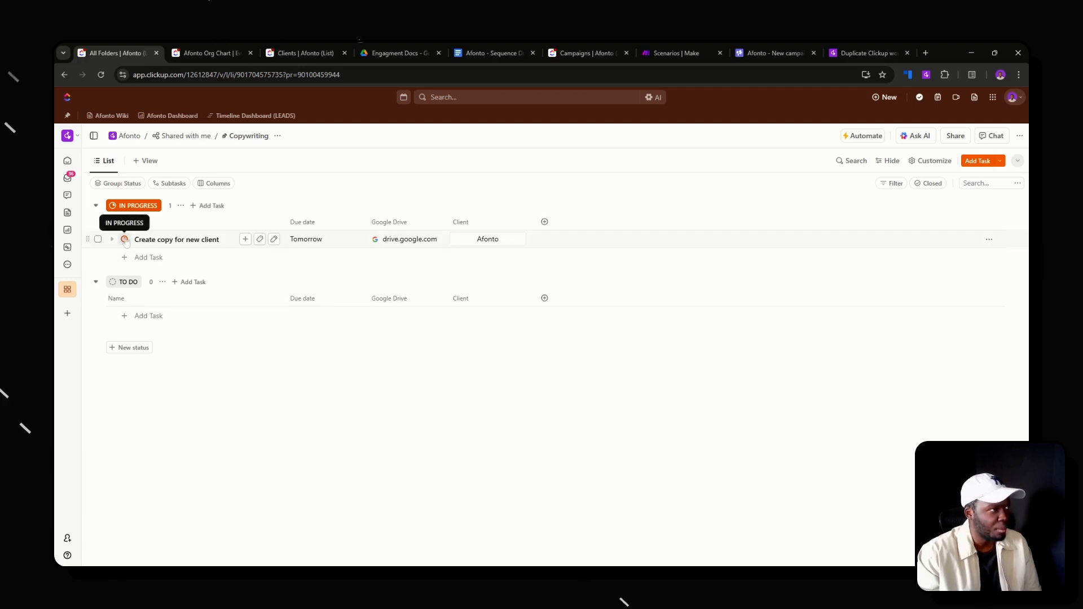
Review the "Afonto - Sequence Draft" document and change the "Create copy for new client" task's status to READY TO GO
left_click(482, 51)
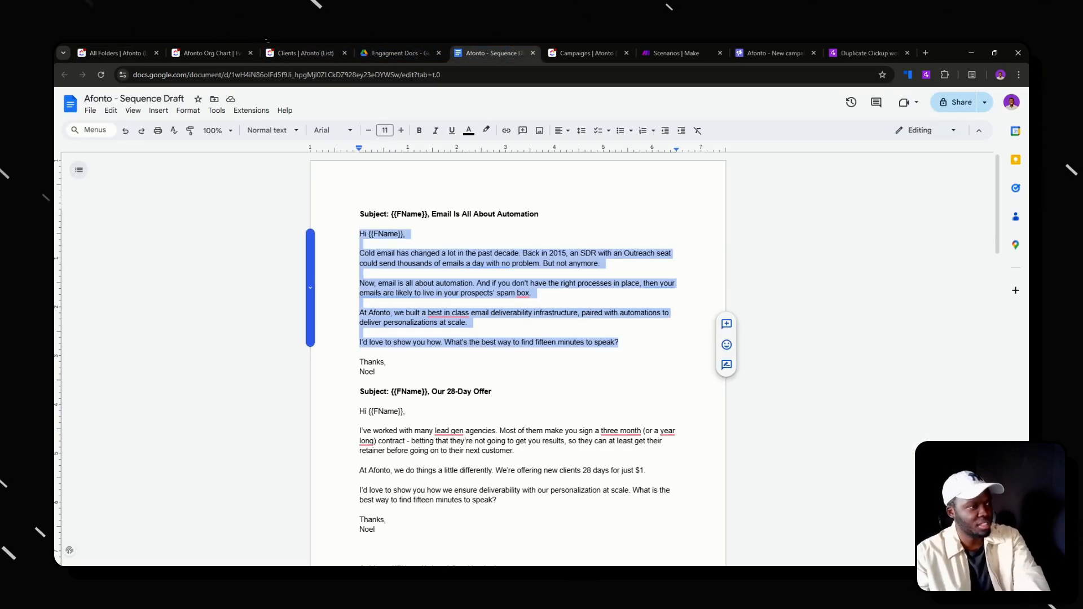
left_click(115, 52)
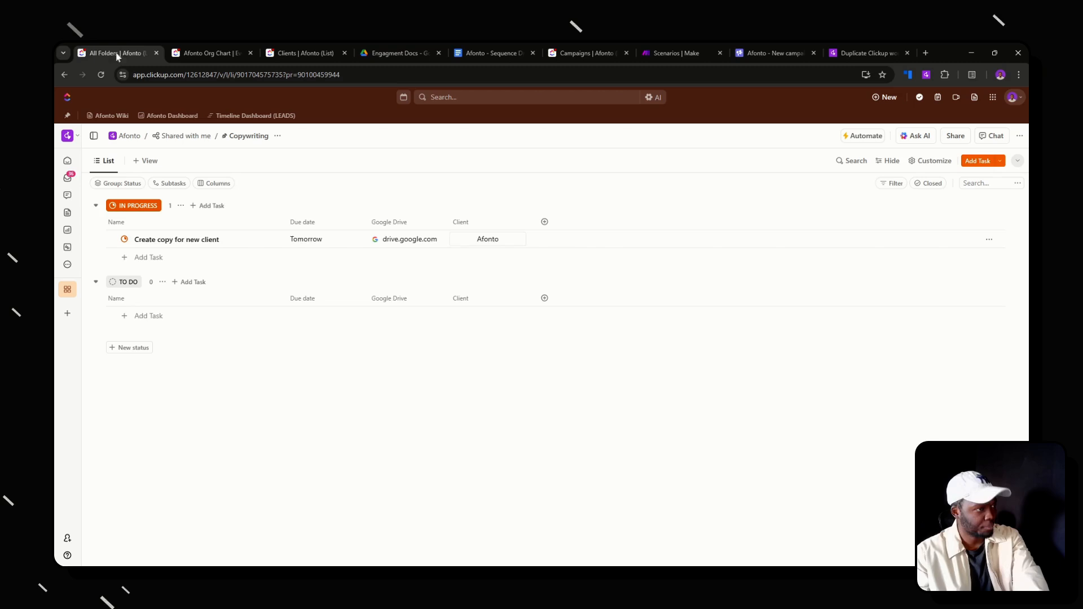
left_click(124, 239)
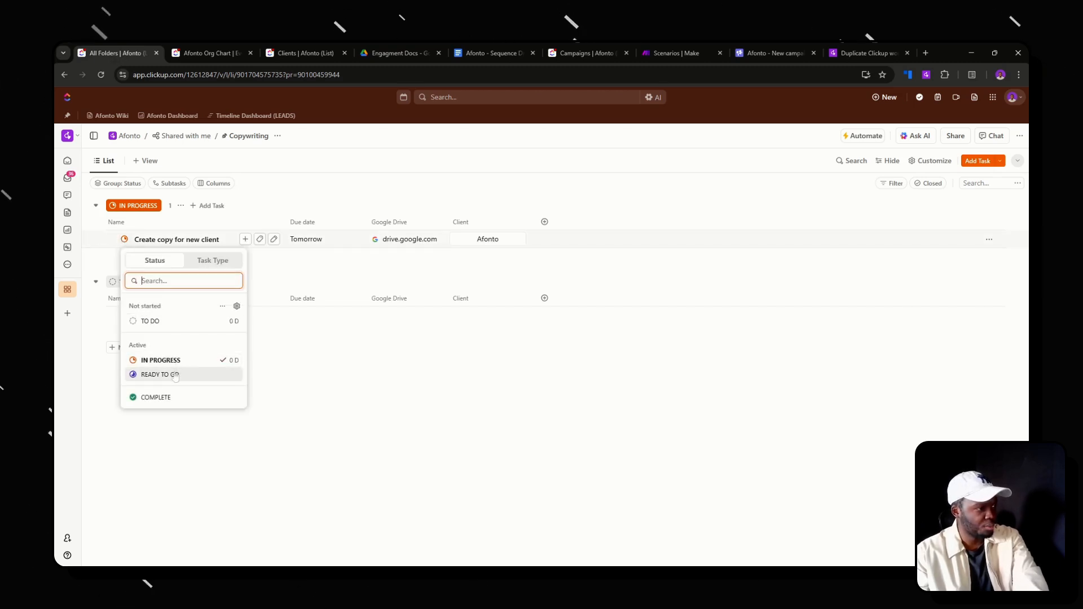
left_click(485, 52)
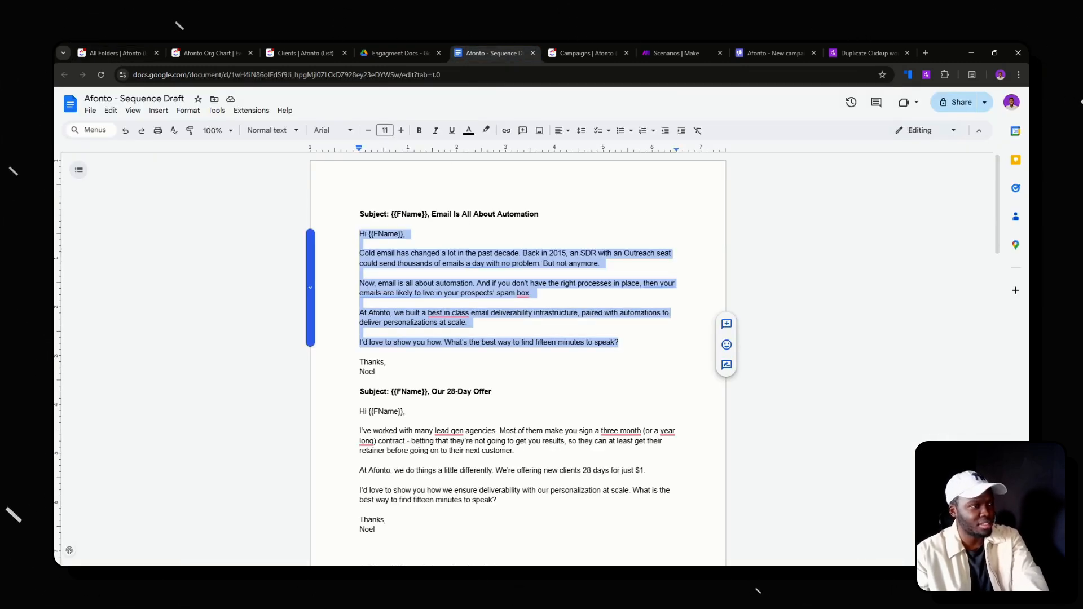
left_click(116, 52)
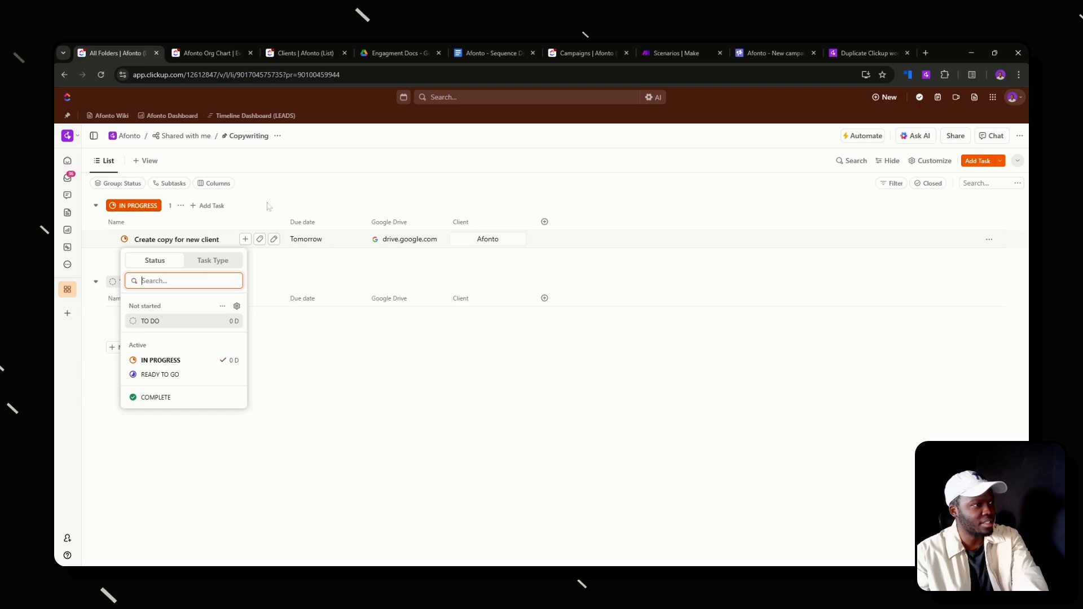
left_click(169, 374)
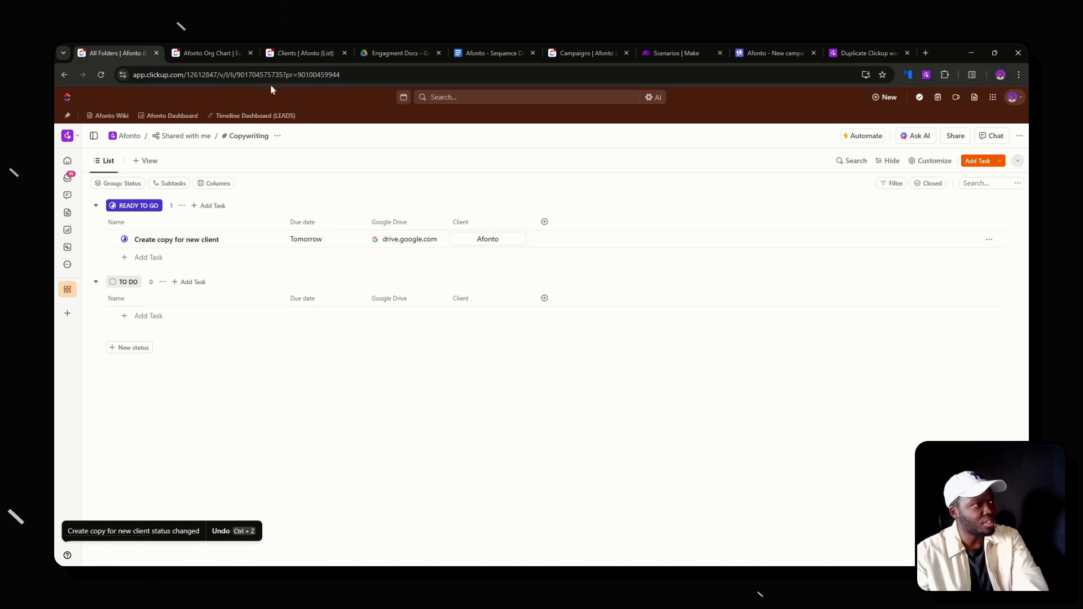
Add a campaign named "Afonto - Campaign Test" under CREATE CAMPAIGN COPY in the Campaign Todo List, checking its Client field before saving
left_click_drag(600, 47, 215, 50)
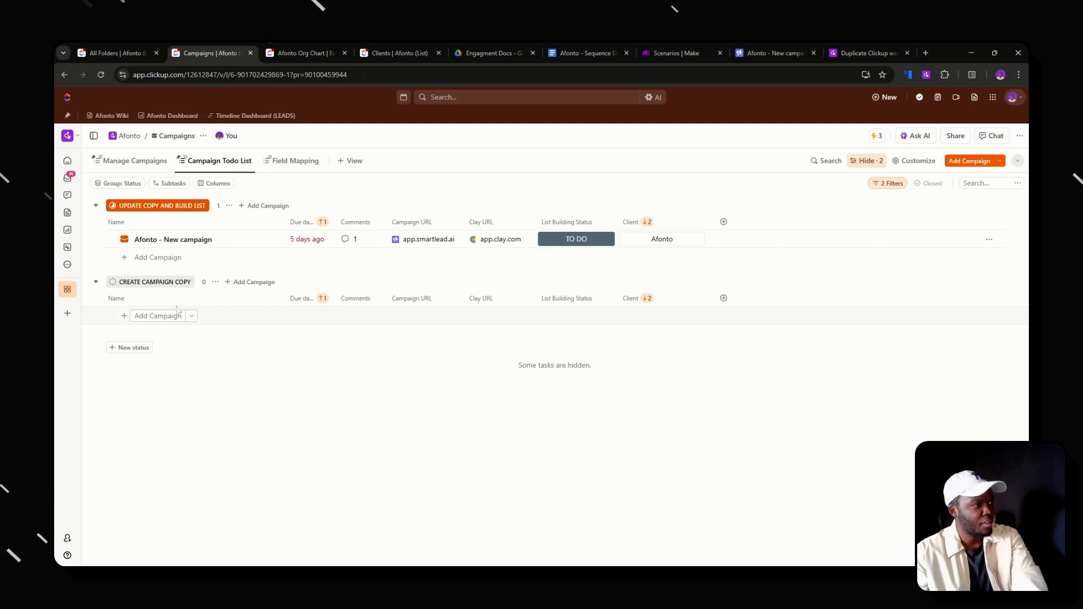
left_click(170, 316)
type("Afo")
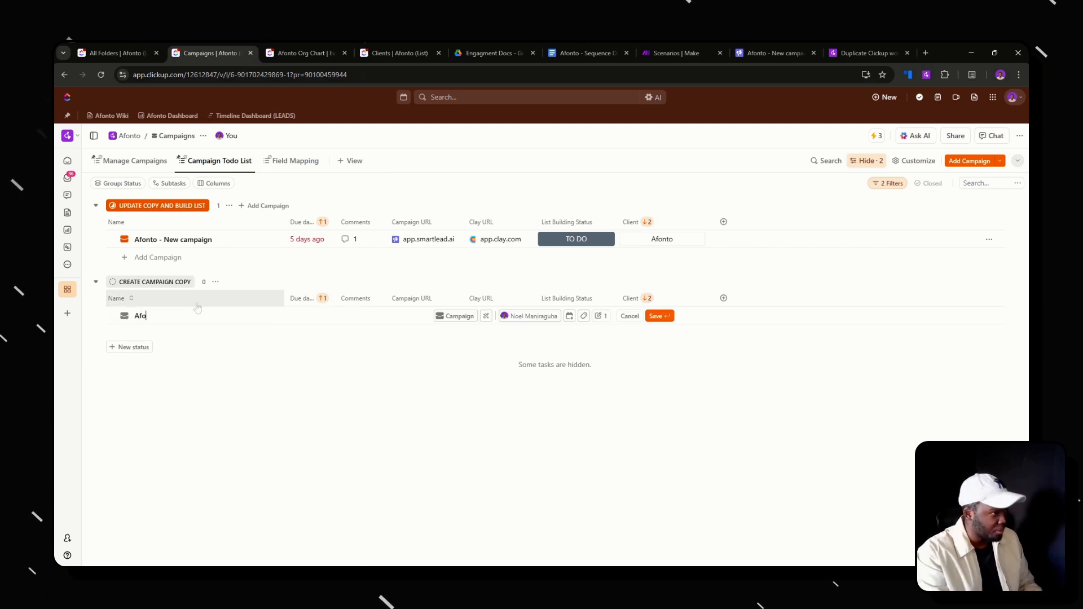
type("nto - C")
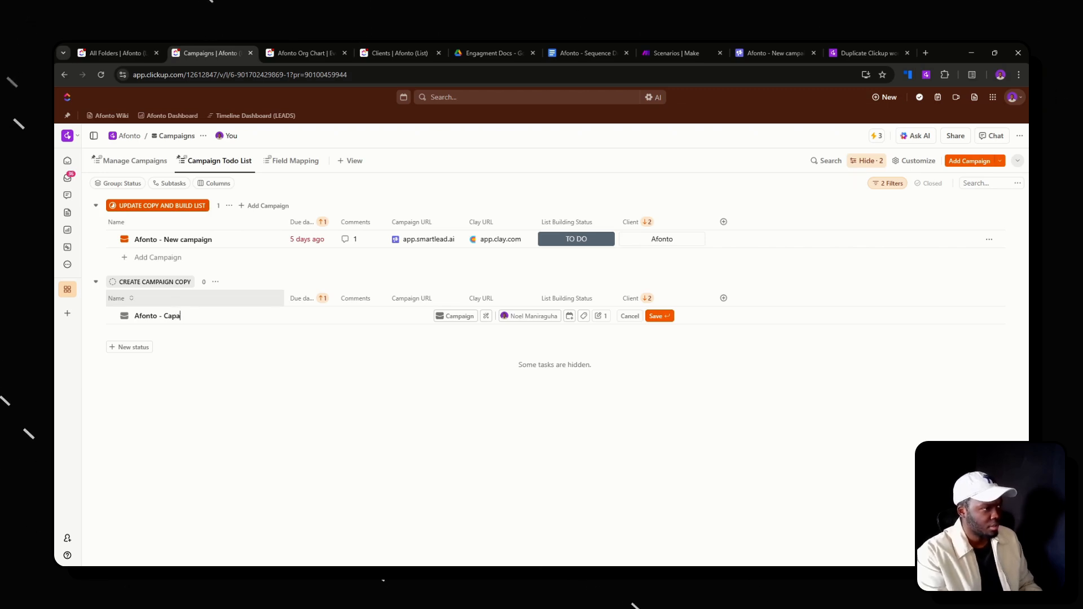
type("ampaign")
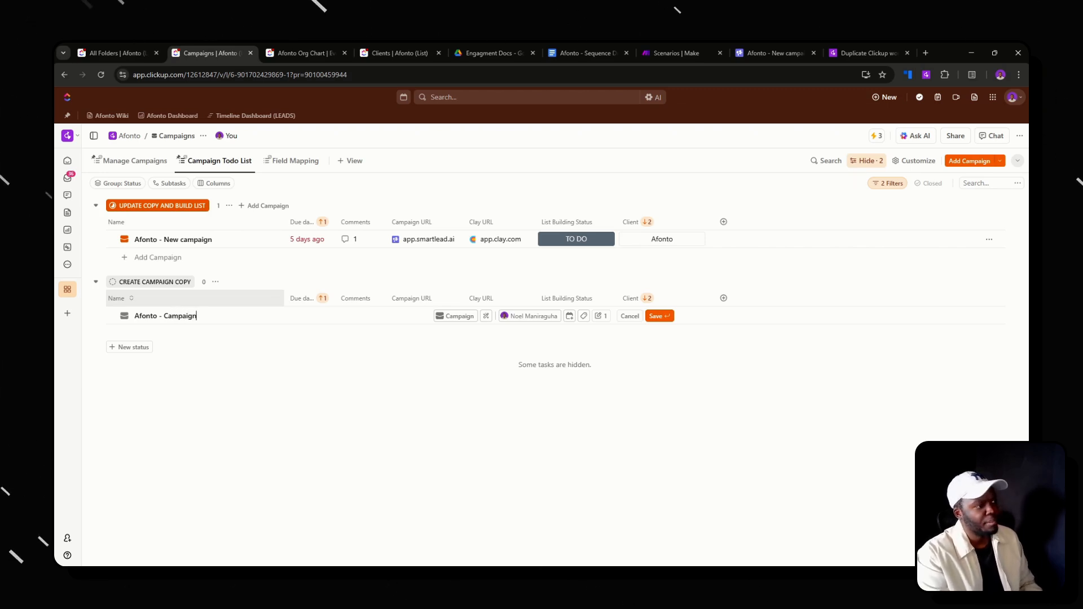
type(" Test")
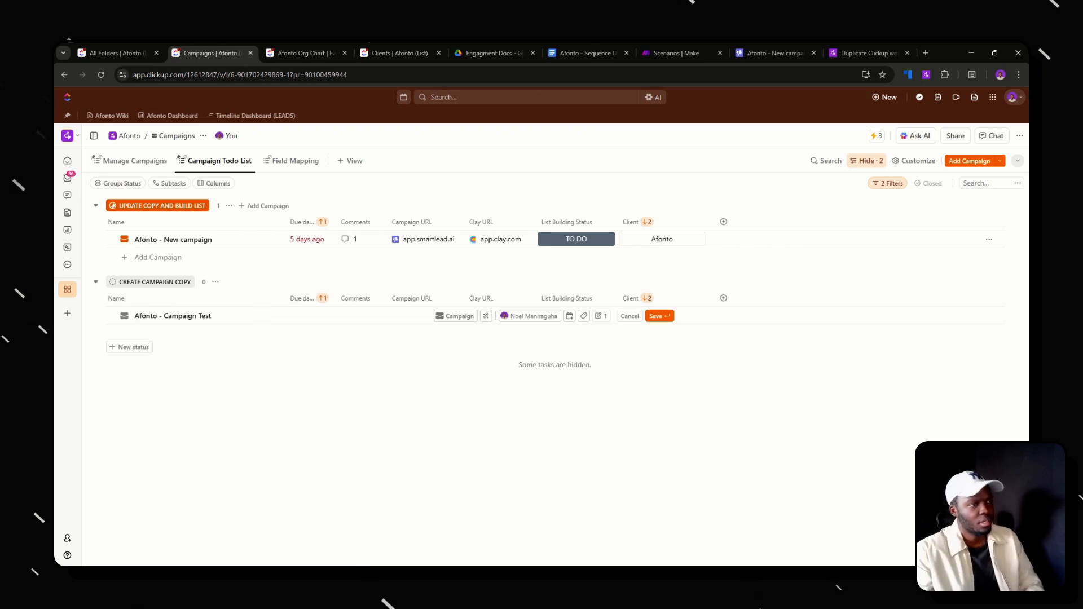
left_click(600, 316)
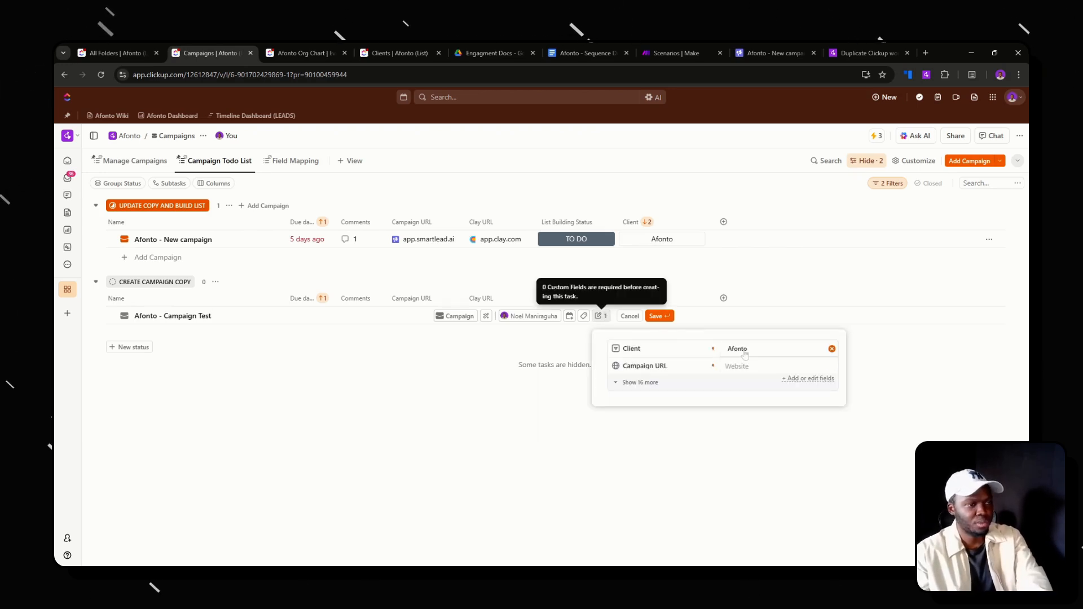
left_click(657, 316)
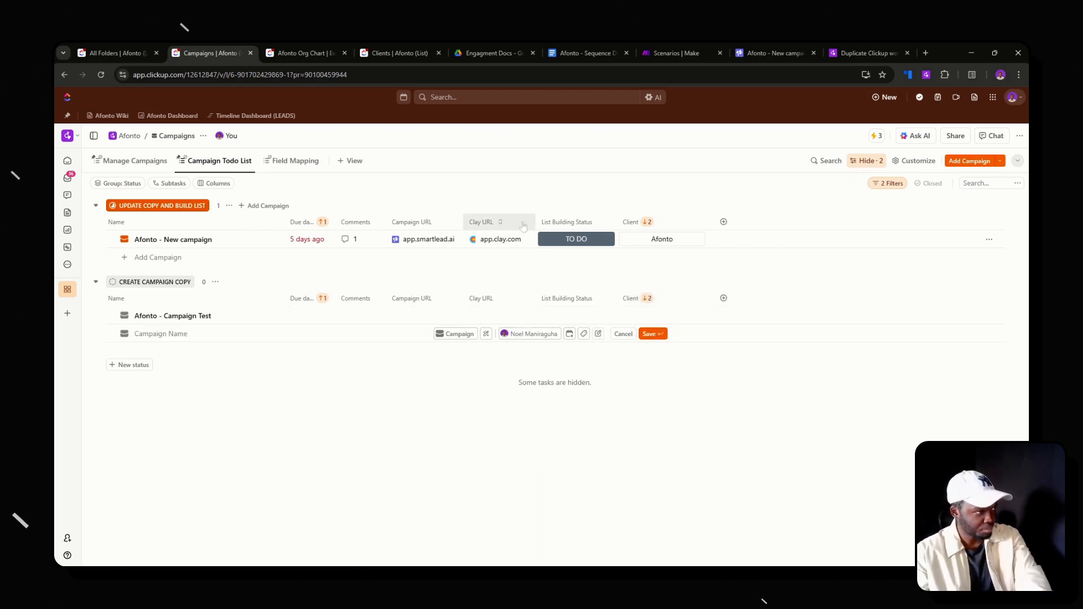
Switch to Smartlead and leave the "Afonto - New campaign" editor for the Afonto folder's campaign list
left_click(769, 50)
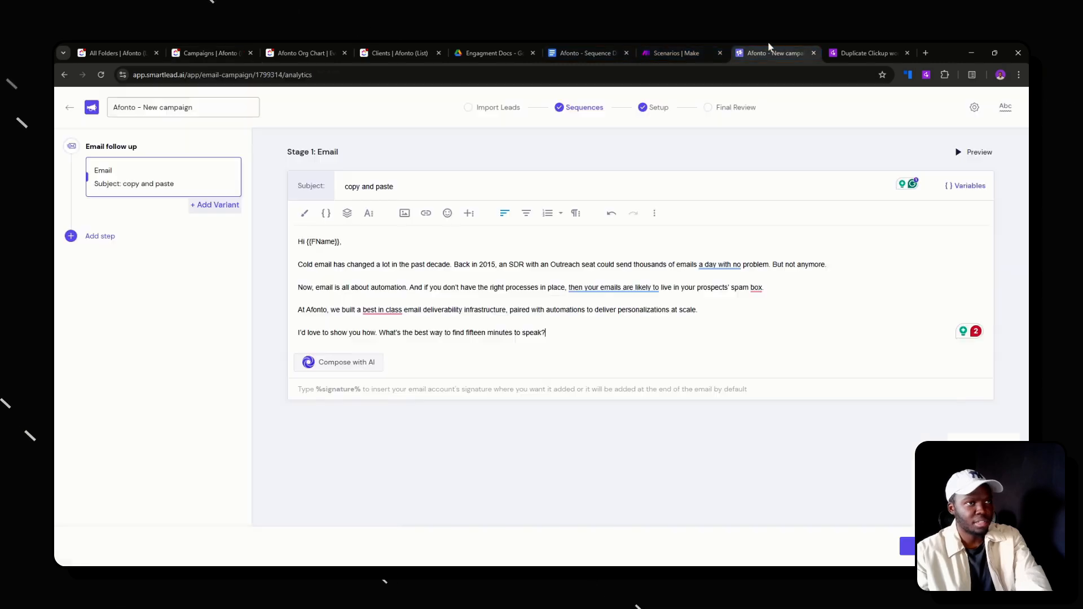
left_click(68, 109)
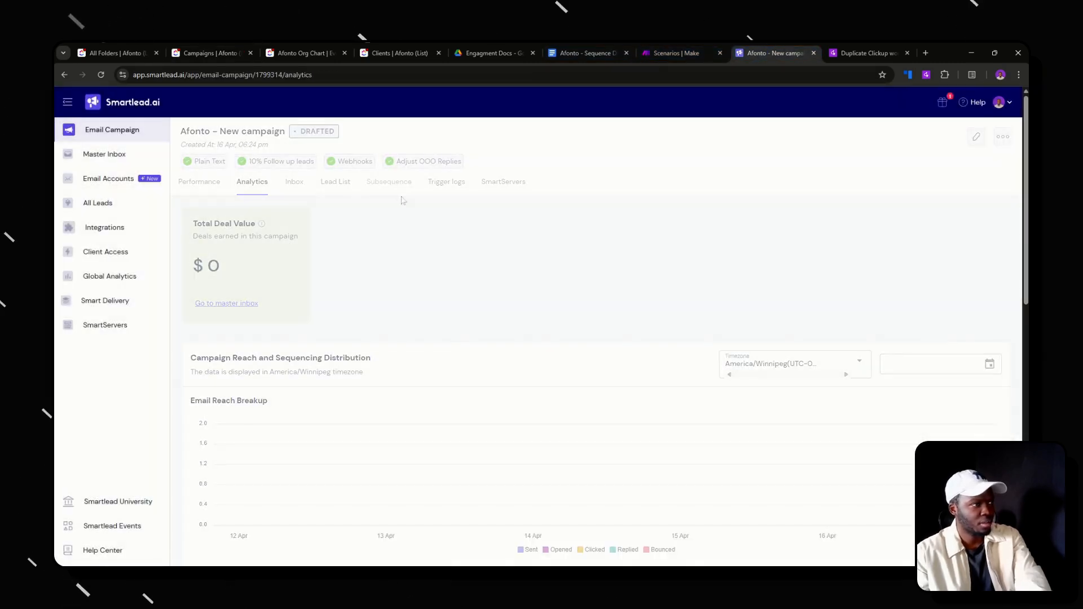
left_click(63, 78)
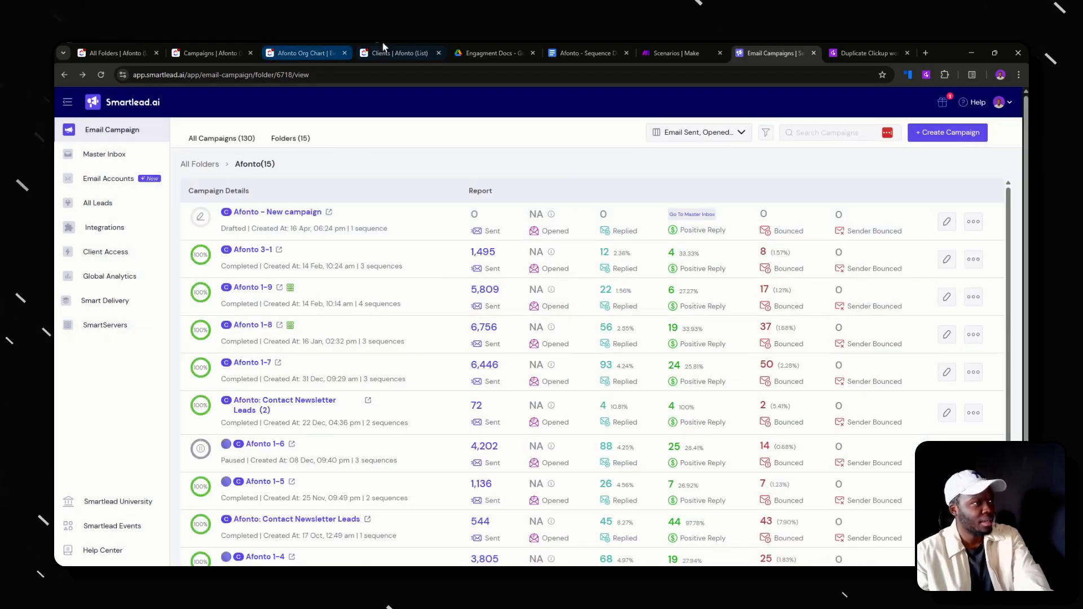
In ClickUp, set the "Afonto - Campaign Test" status to CREATE TABLE AND CAMPAIGN and its List Building Status to TO DO
left_click(230, 47)
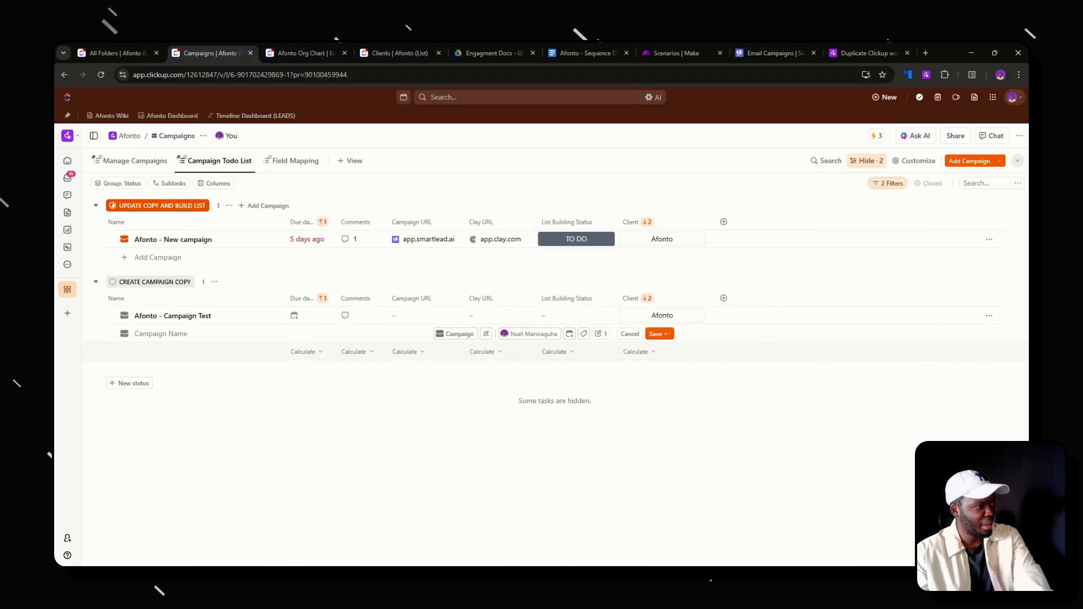
left_click(124, 315)
left_click(184, 436)
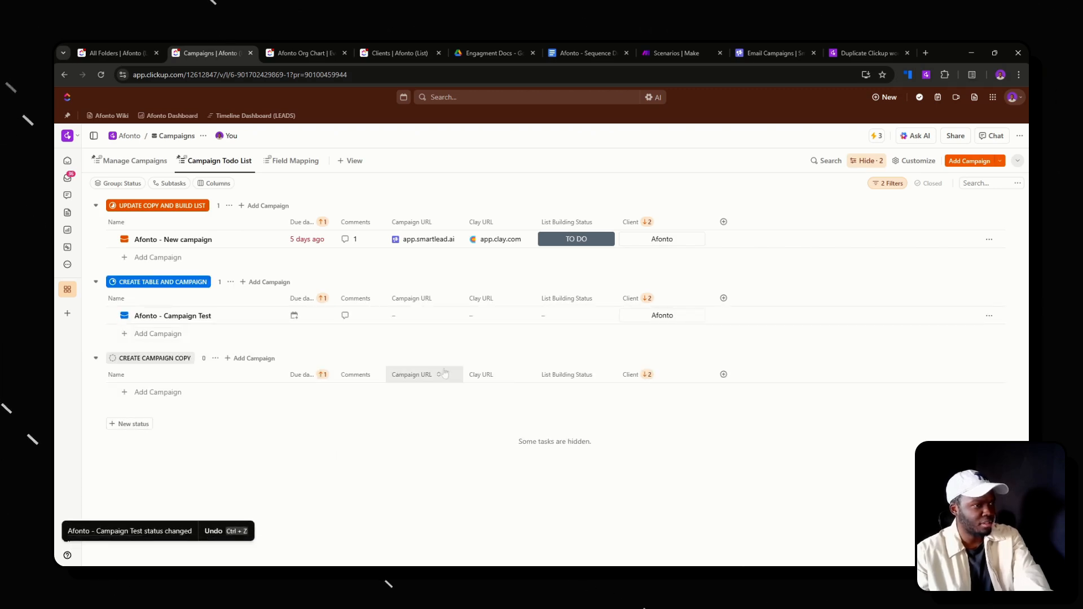
left_click(588, 321)
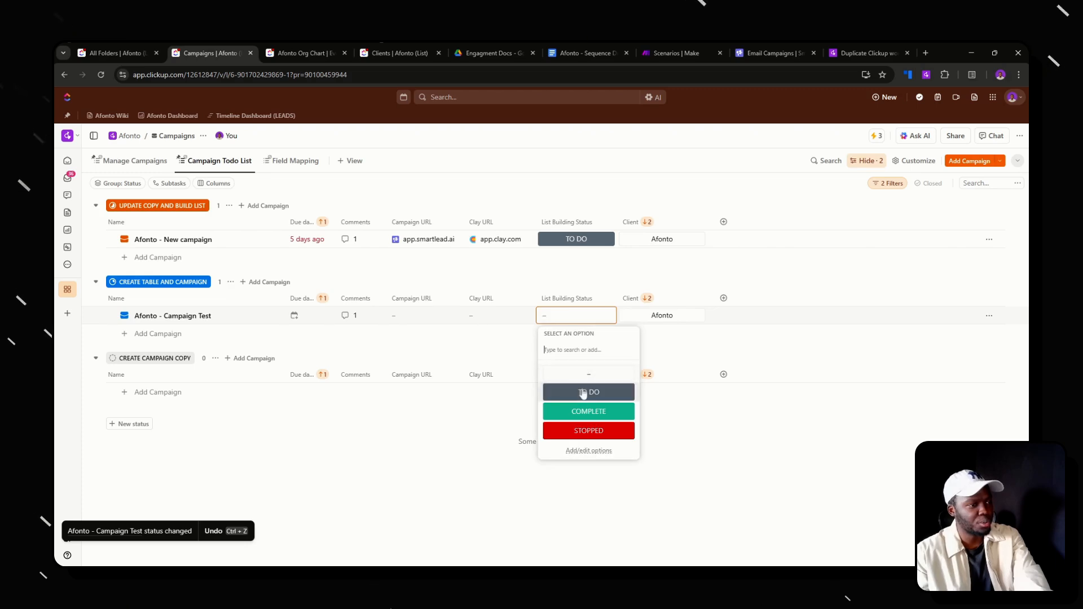
left_click(584, 394)
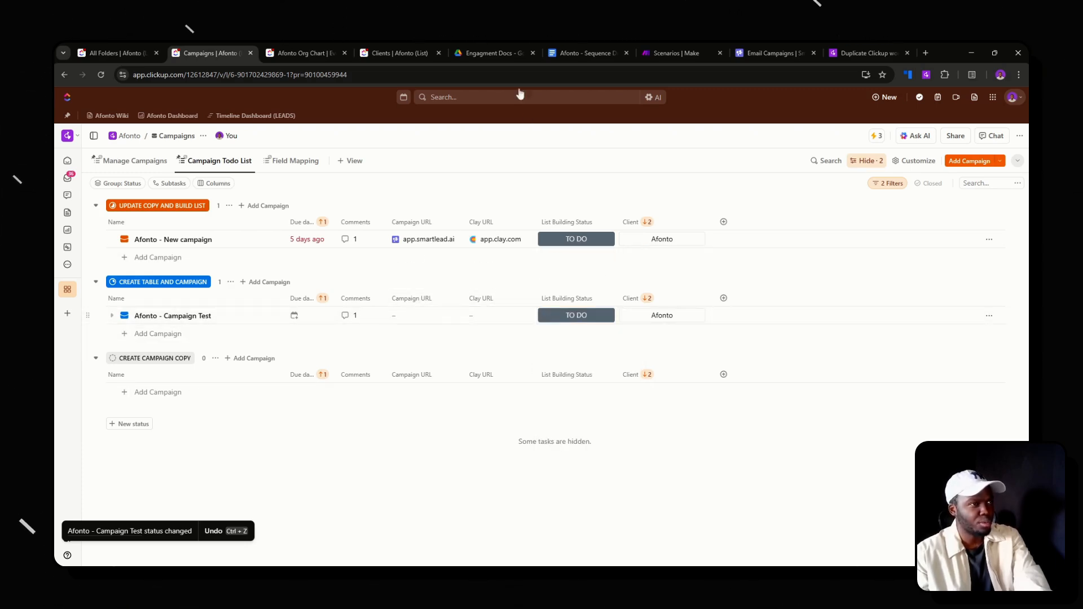
Refresh the Afonto folder in Smartlead and check for the "Afonto - Campaign Test" draft
left_click(752, 52)
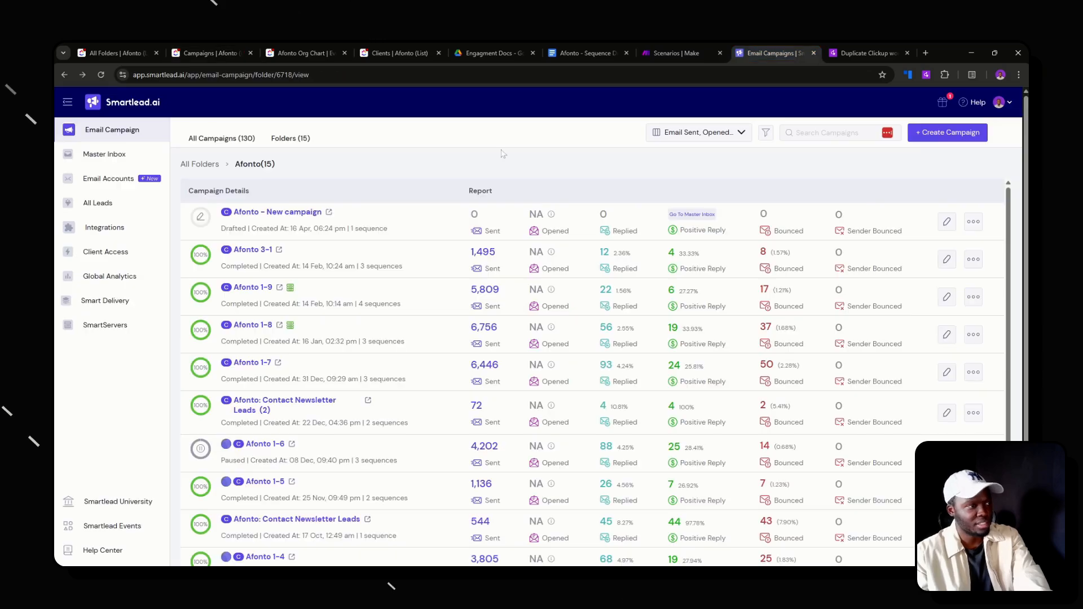
left_click(100, 75)
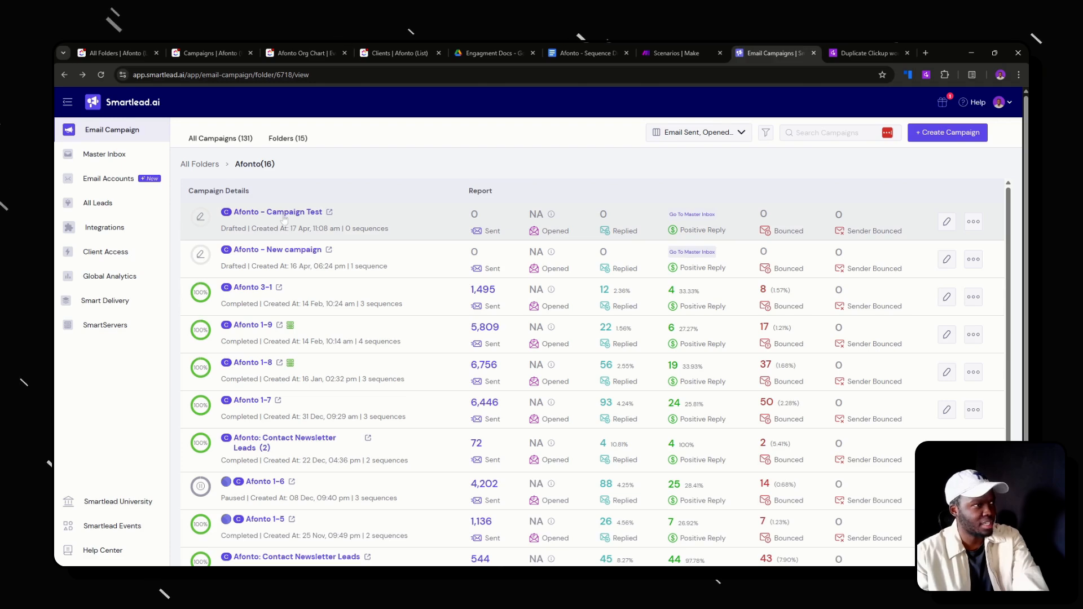
left_click(110, 50)
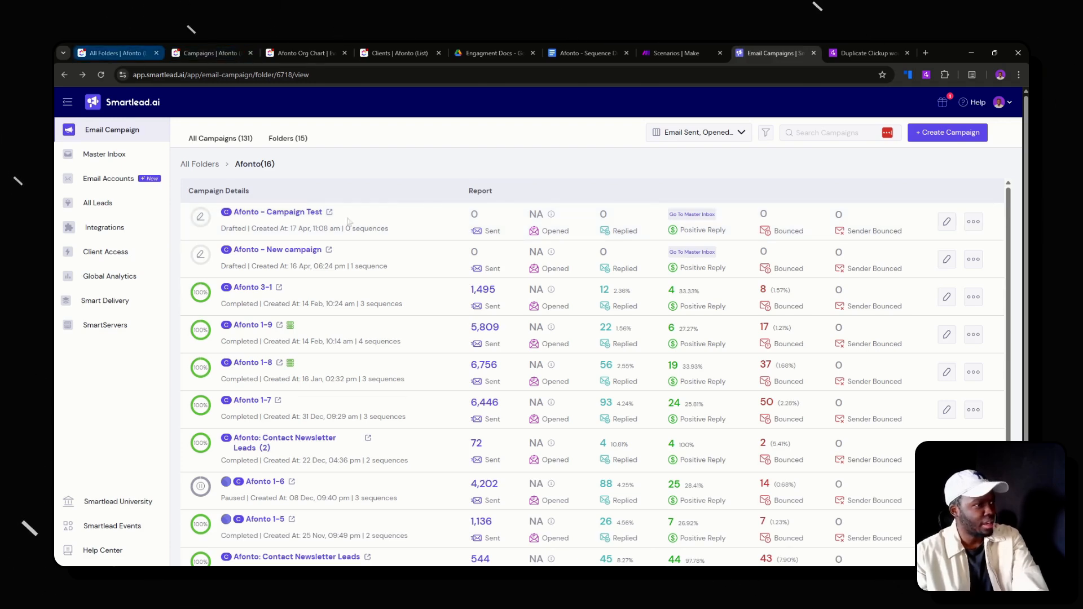
Open the "Afonto - Sequence Draft" document in Engagment Docs through the Google Drive link of the "Create copy for new client" task
left_click(131, 52)
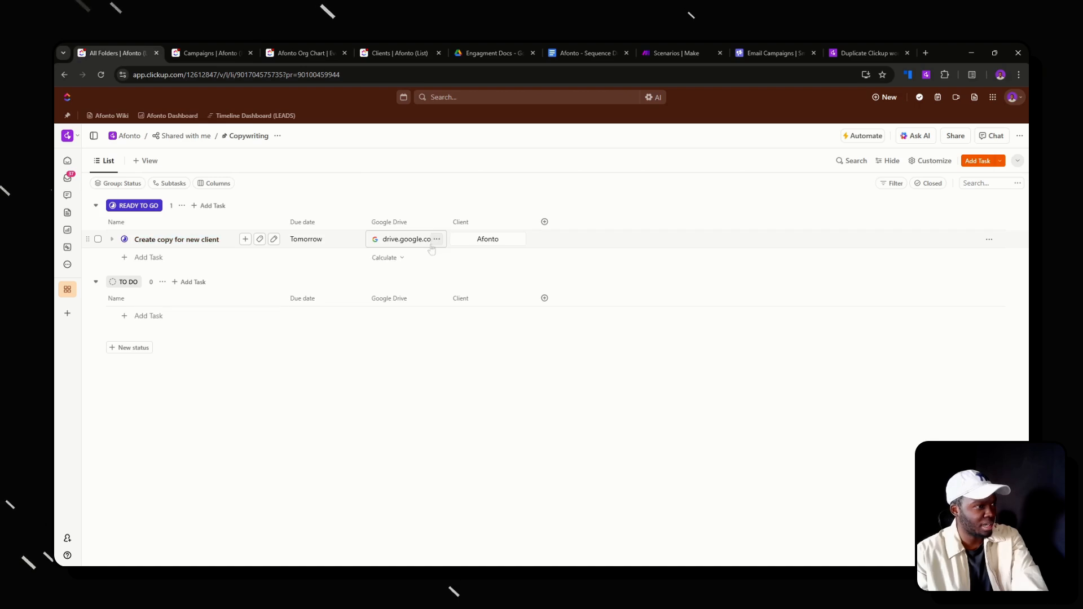
left_click(398, 240)
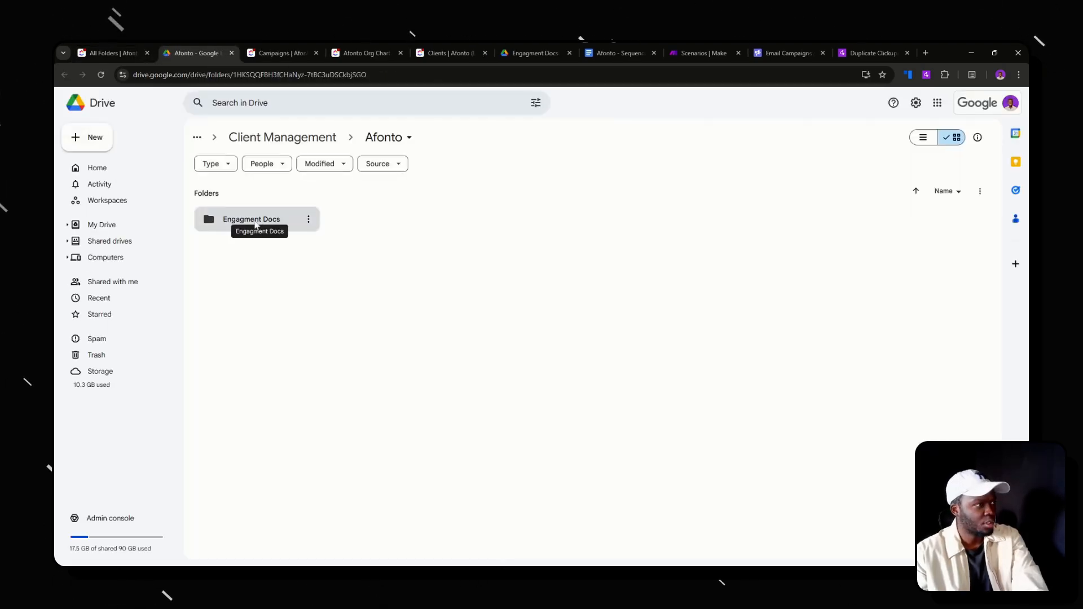
double_click(265, 220)
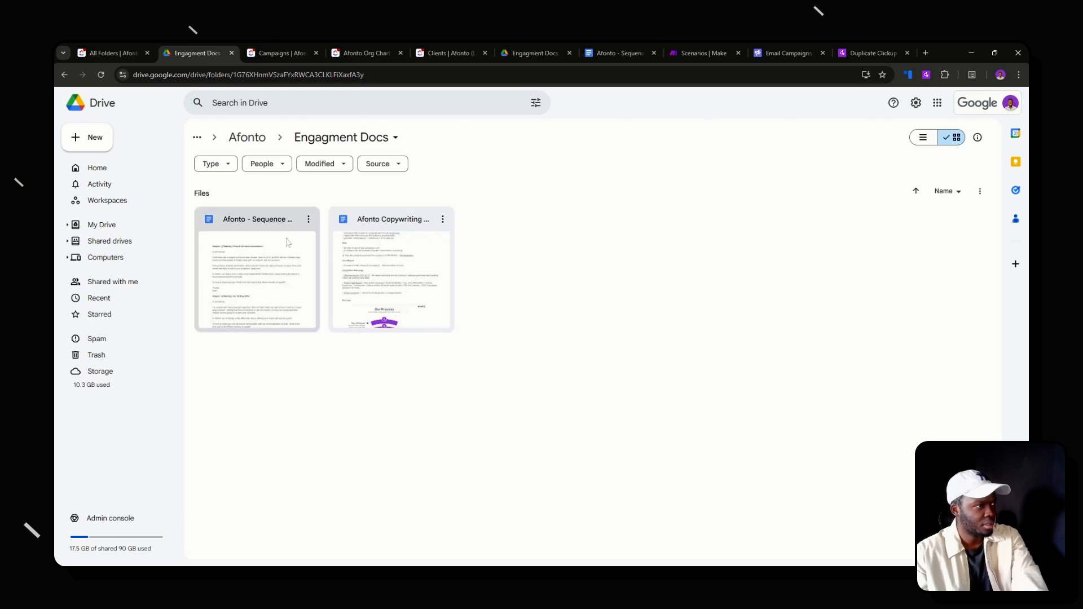
double_click(288, 243)
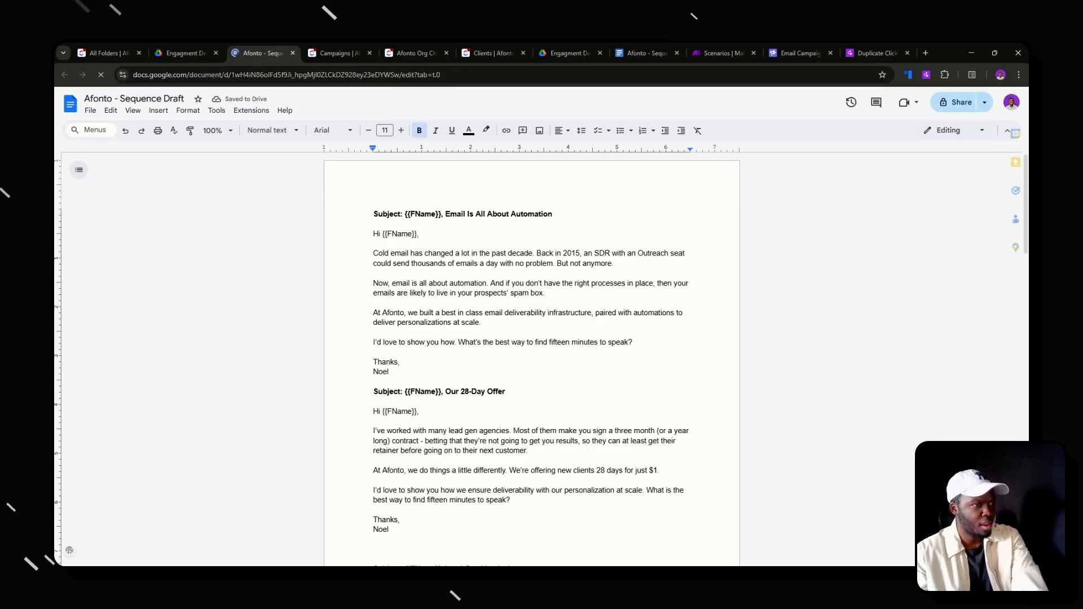
Copy the "Our 28-Day Offer" email body from the draft into the Stage 1 email of "Afonto - Campaign Test" in Smartlead
left_click_drag(632, 342, 361, 244)
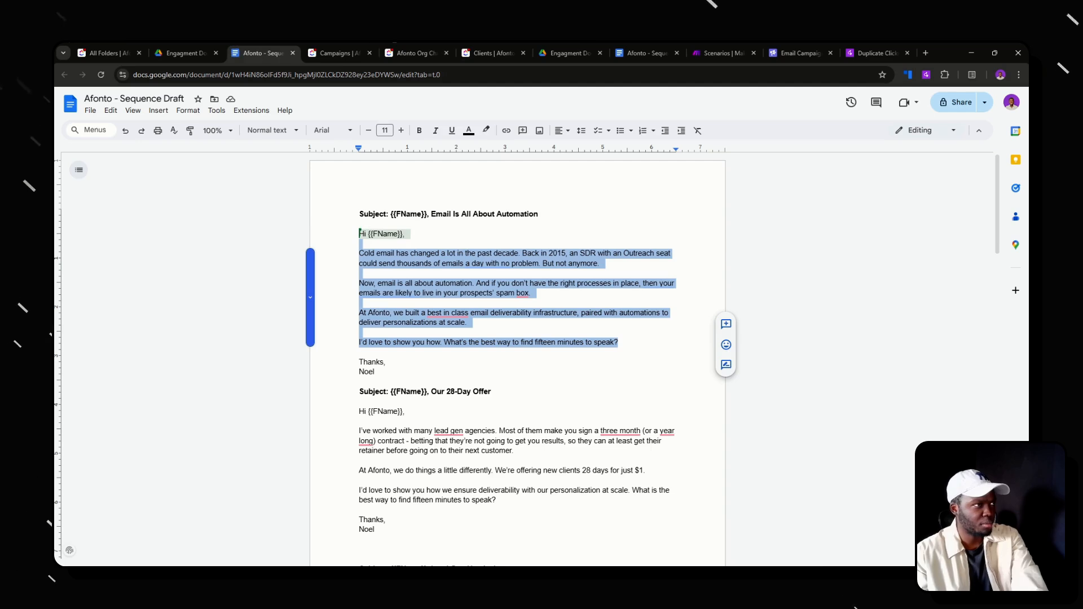
left_click_drag(497, 500, 360, 412)
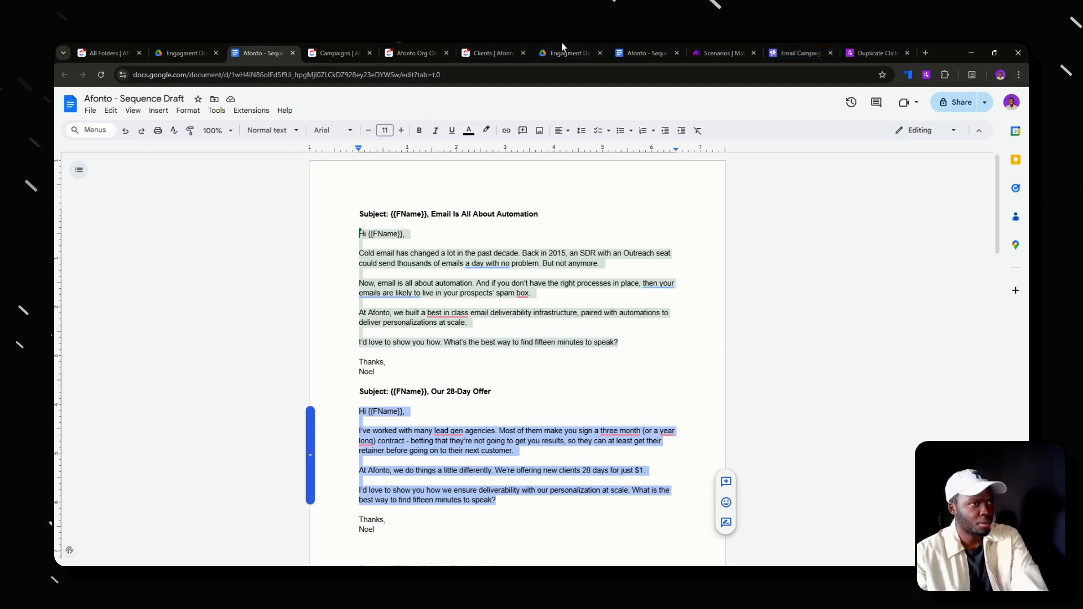
left_click(774, 52)
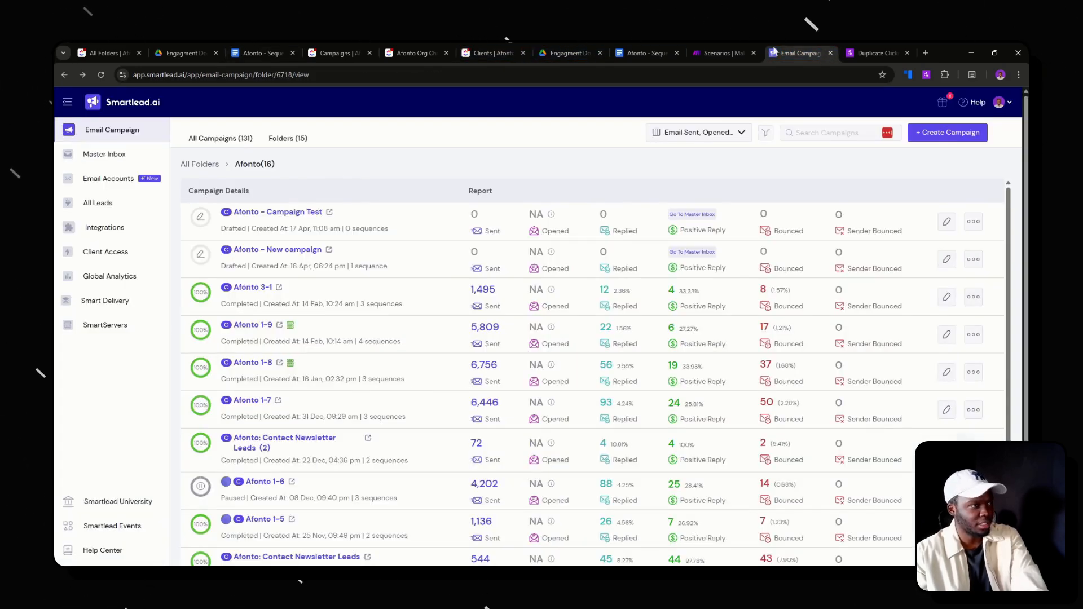
left_click(329, 213)
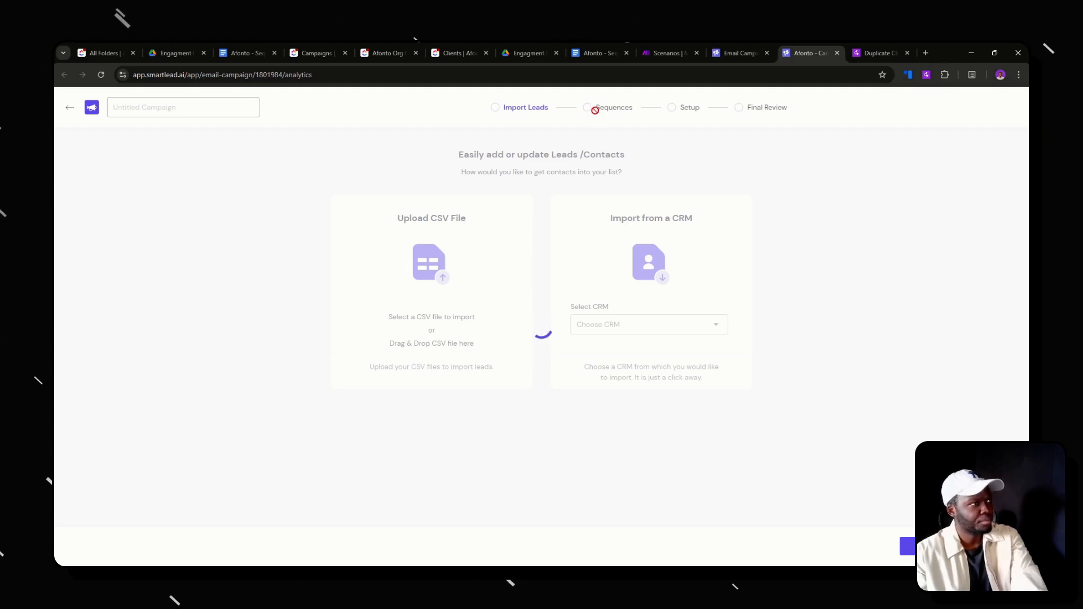
left_click(593, 110)
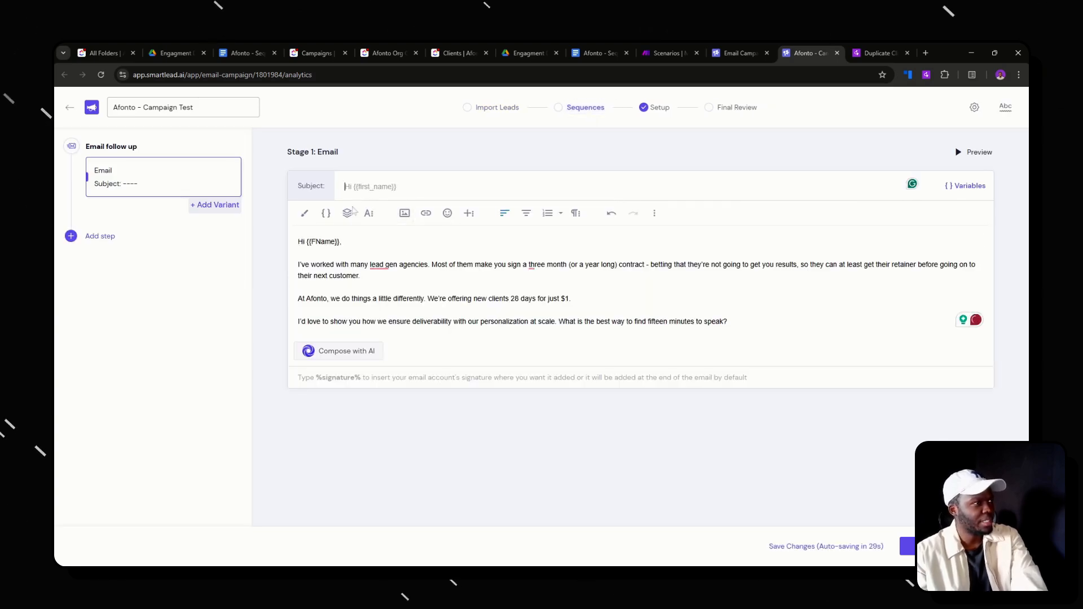
Copy the greeting and opening paragraph of the "Lead Gen Headaches" email into a new Variant B of the Stage 1 email
left_click(243, 53)
scroll(496, 350, "down", 2)
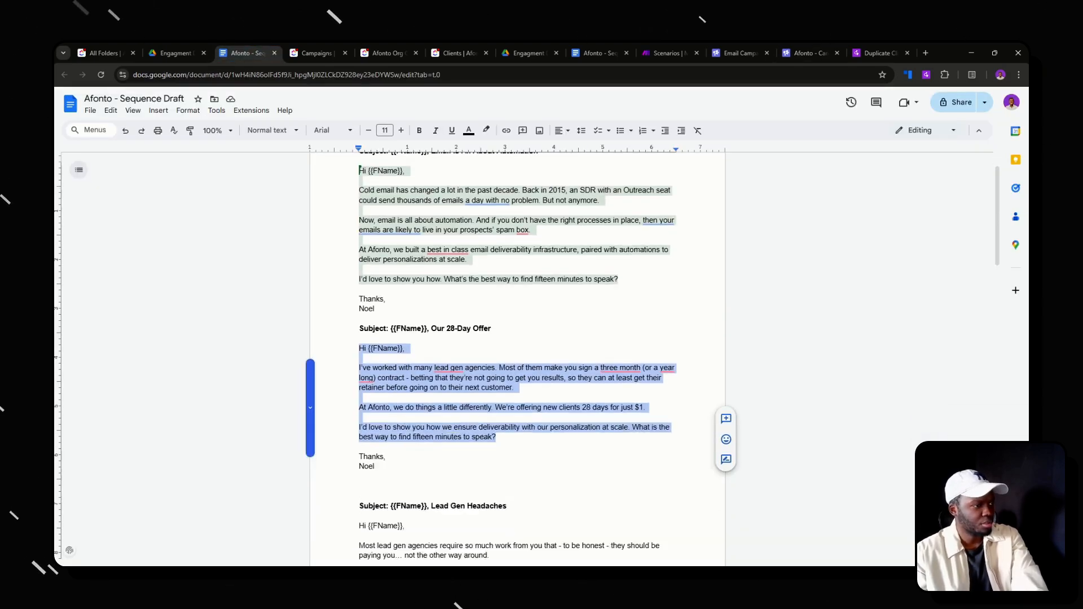
left_click_drag(492, 517, 360, 477)
key("ctrl+c")
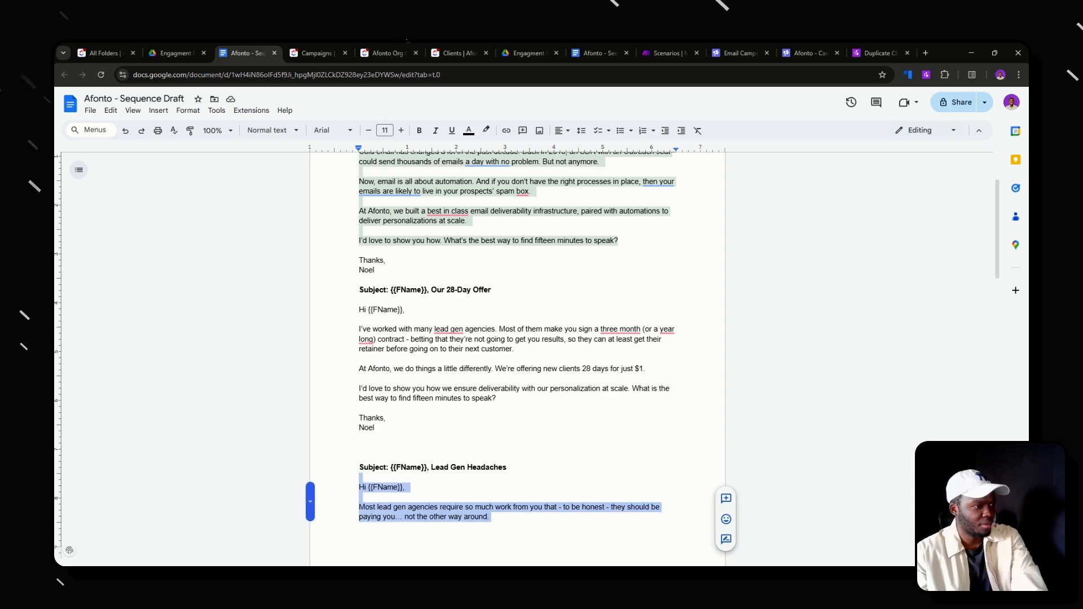
left_click(733, 53)
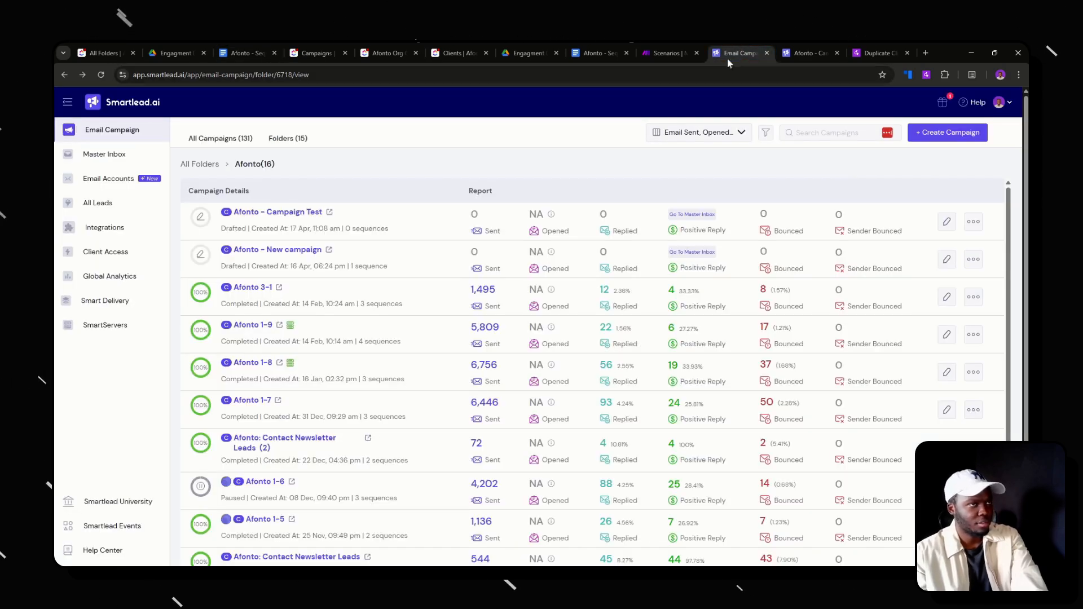
left_click(793, 54)
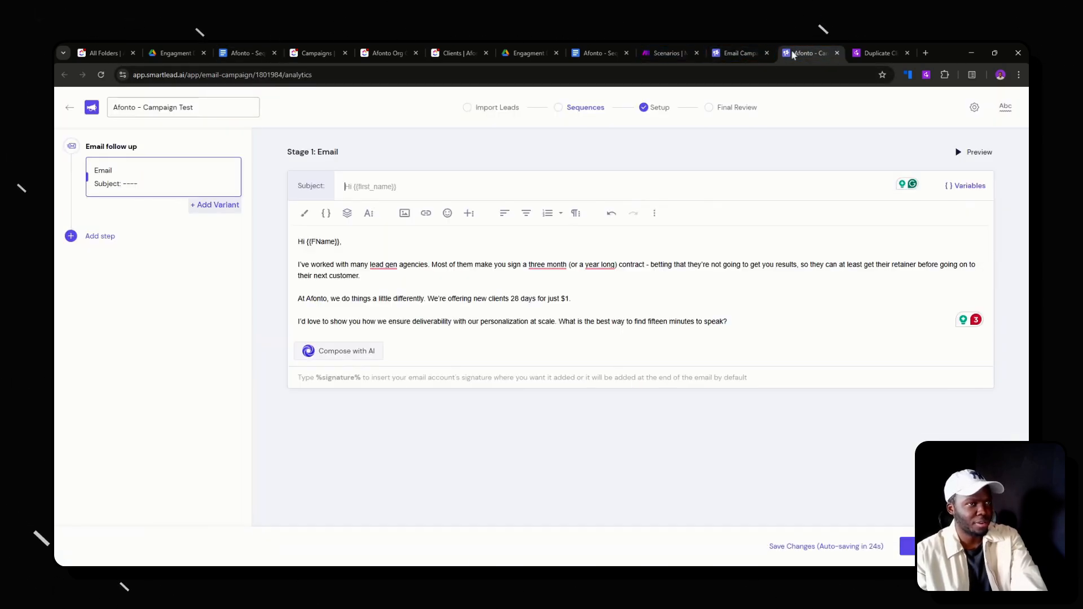
left_click(217, 205)
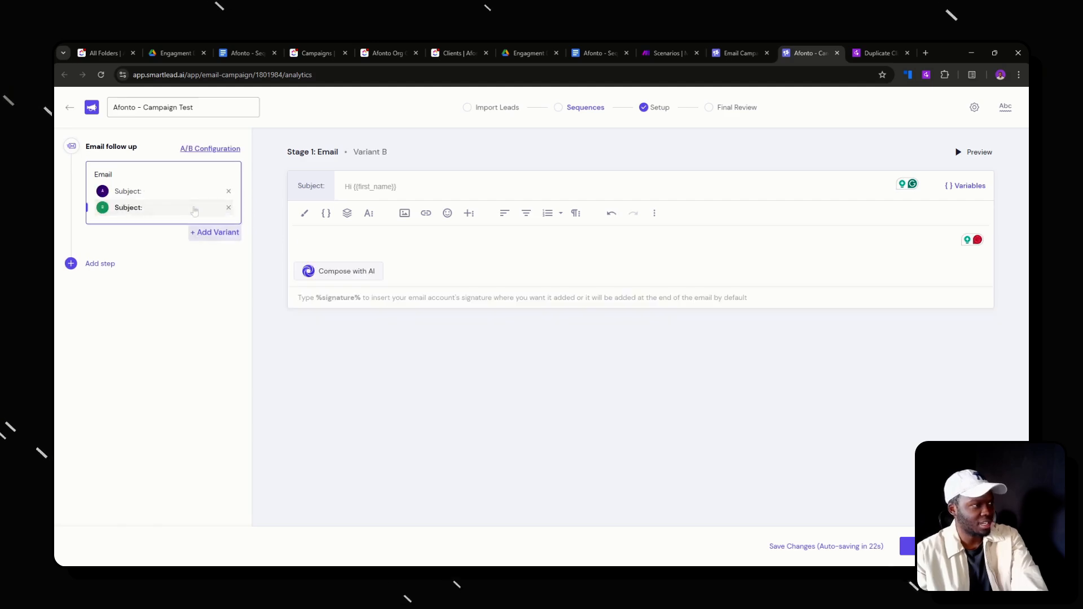
left_click(369, 237)
key("ctrl+v")
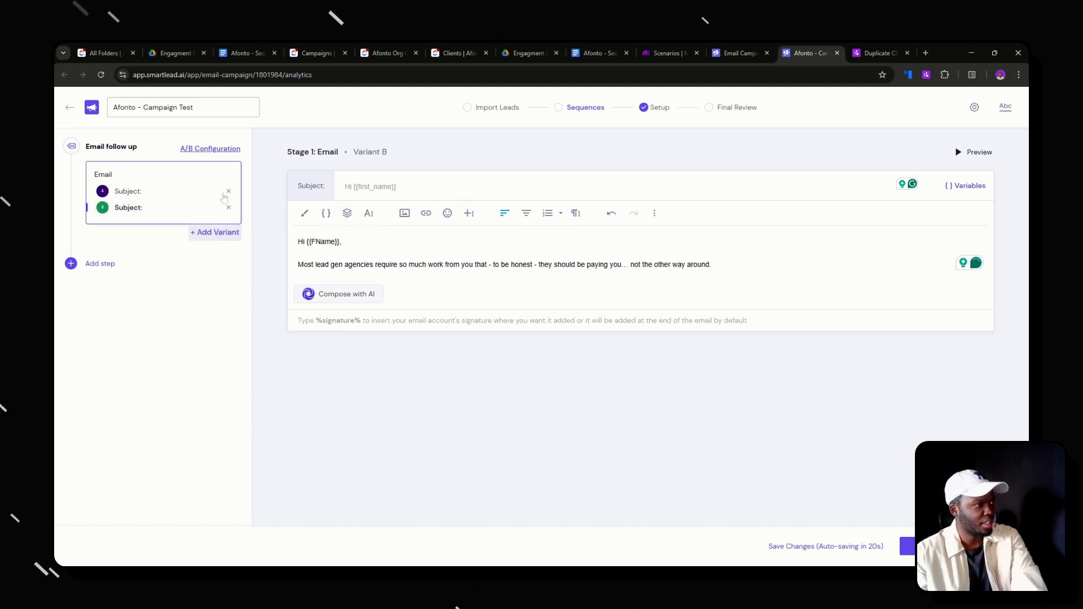
Set the subject of both Variant A and Variant B to "test" and save the sequence changes
left_click(147, 192)
left_click(436, 195)
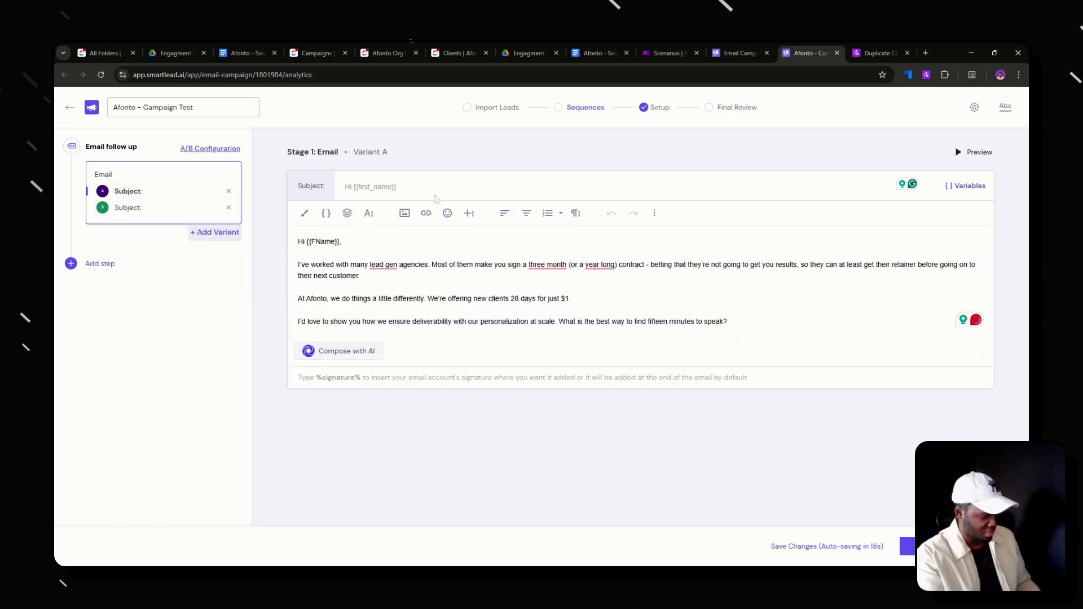
type("test")
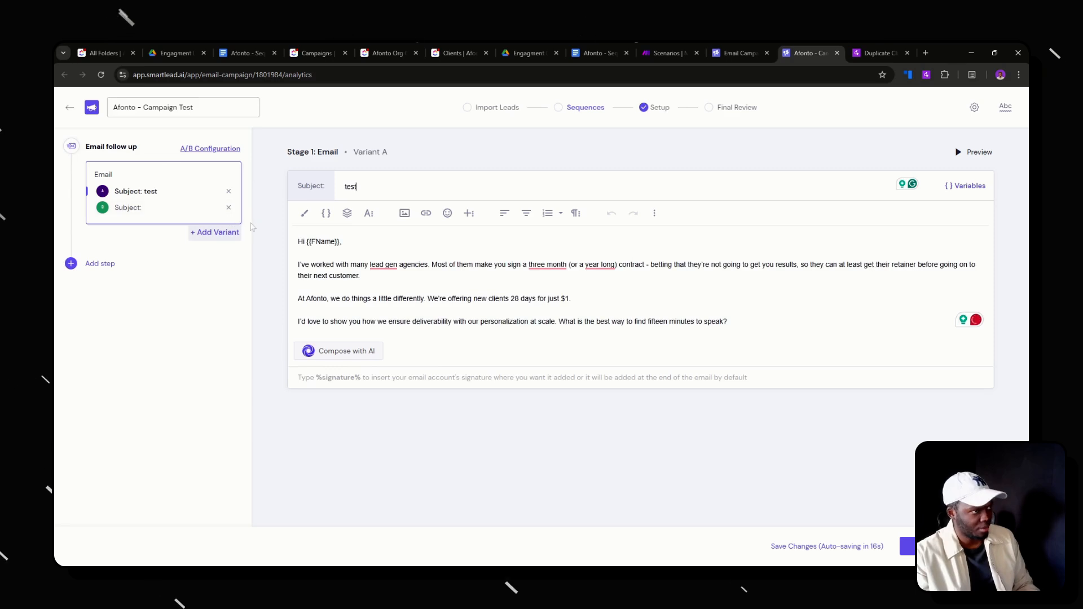
double_click(175, 213)
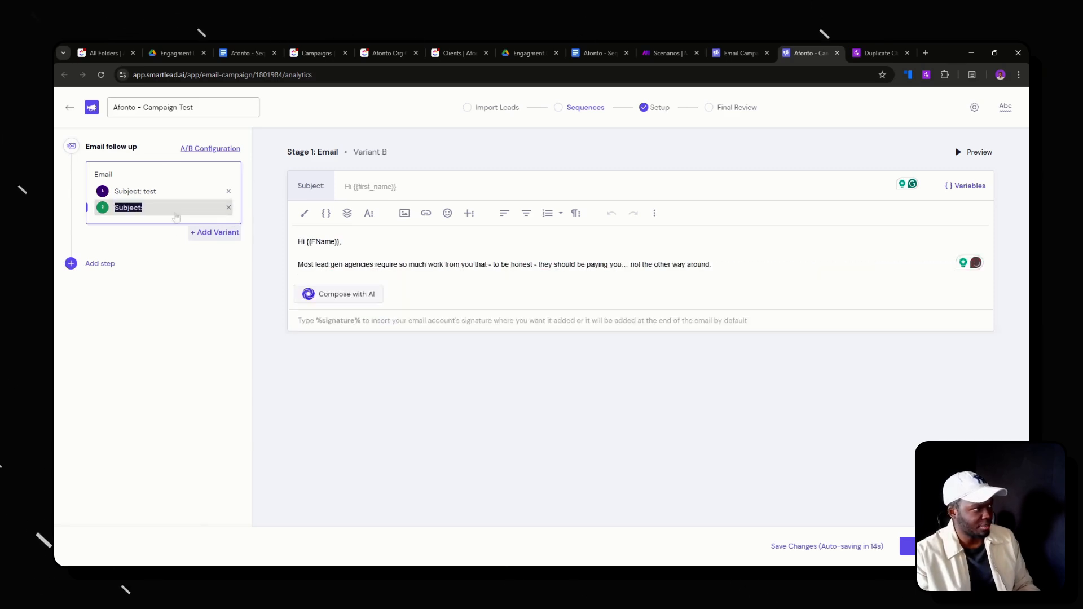
left_click(381, 189)
type("test")
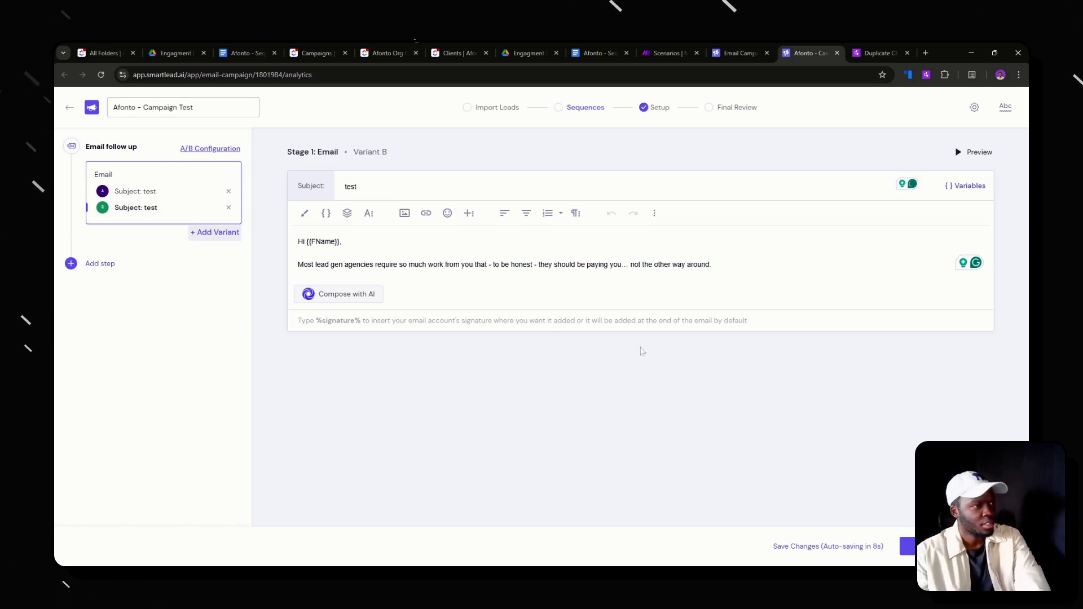
left_click(828, 546)
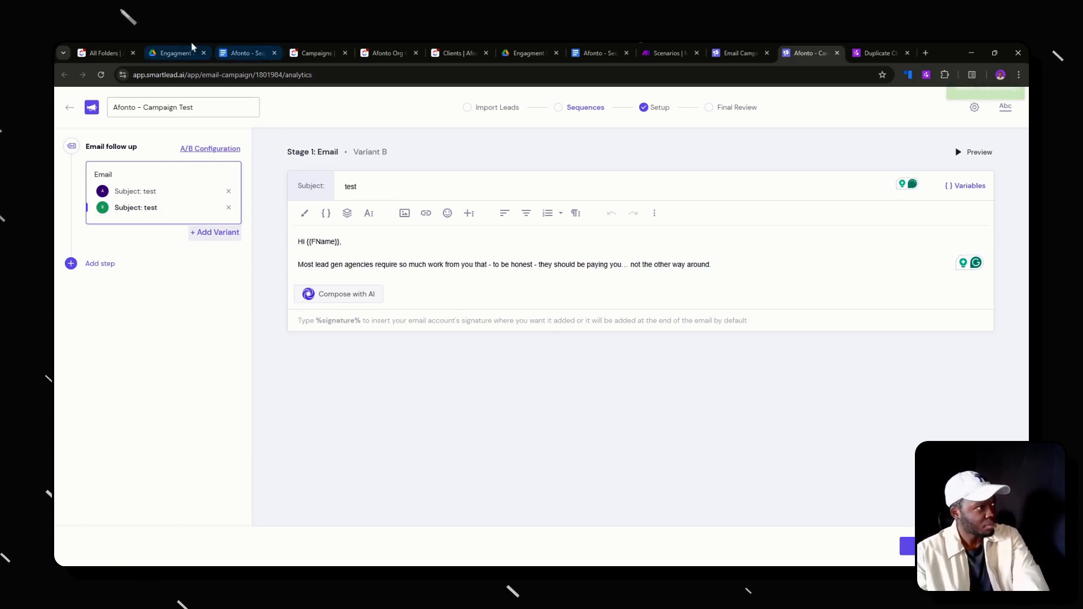
Check the status options of "Create copy for new client" in the ClickUp Copywriting list and view Campaign Copywriting on the Afonto Org Chart
left_click(116, 47)
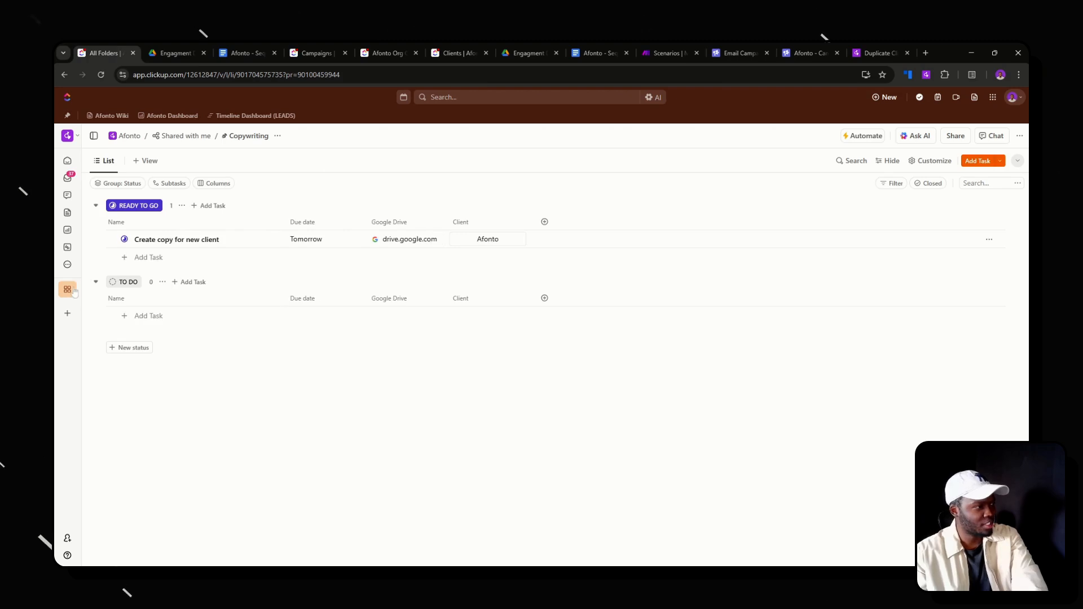
mouse_move(69, 290)
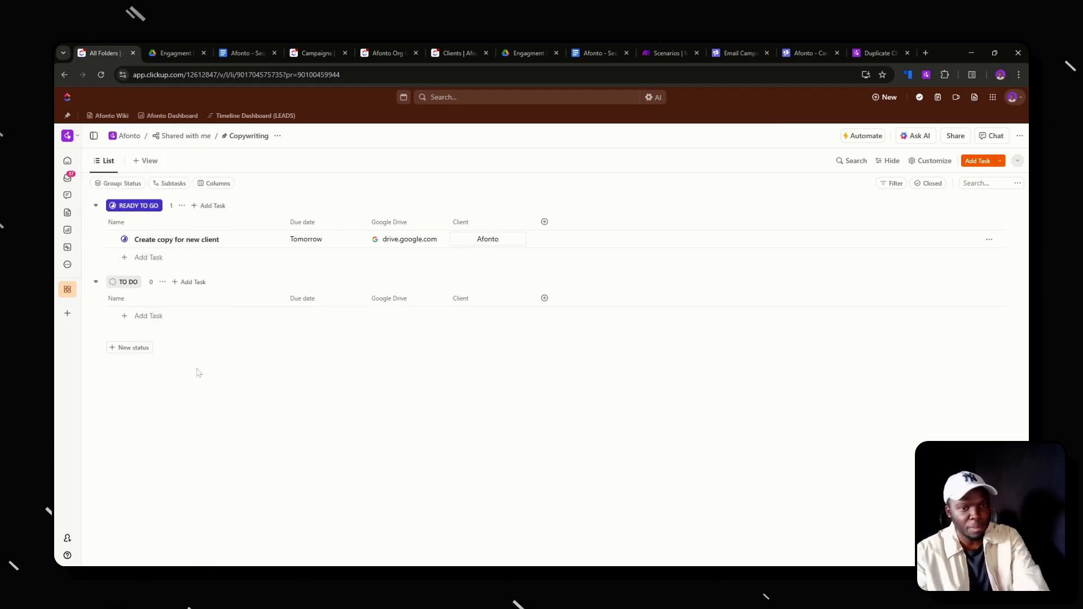
left_click(124, 239)
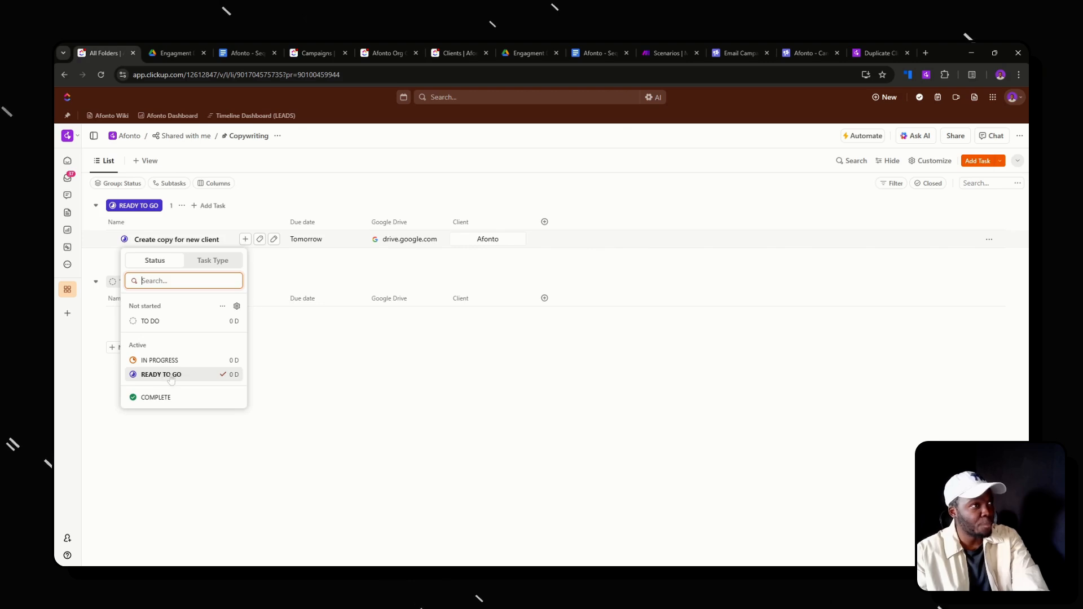
left_click(377, 53)
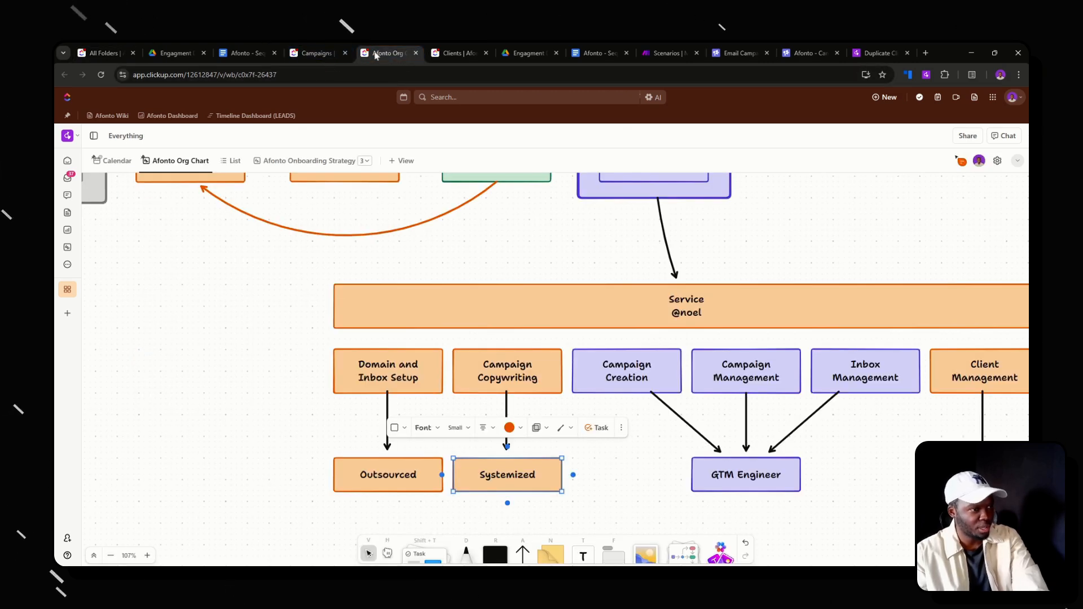
left_click(773, 248)
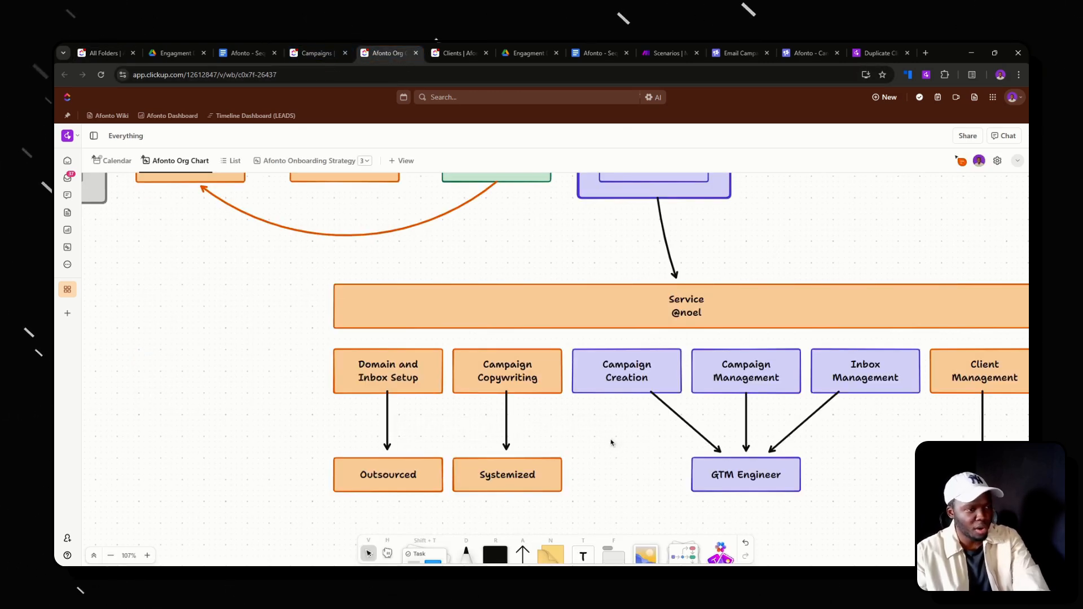
Review the Service roles on the Afonto Org Chart, the sequence draft, the Afonto campaigns in Smartlead and the ClickUp Campaign Todo List
scroll(611, 443, "right", 5)
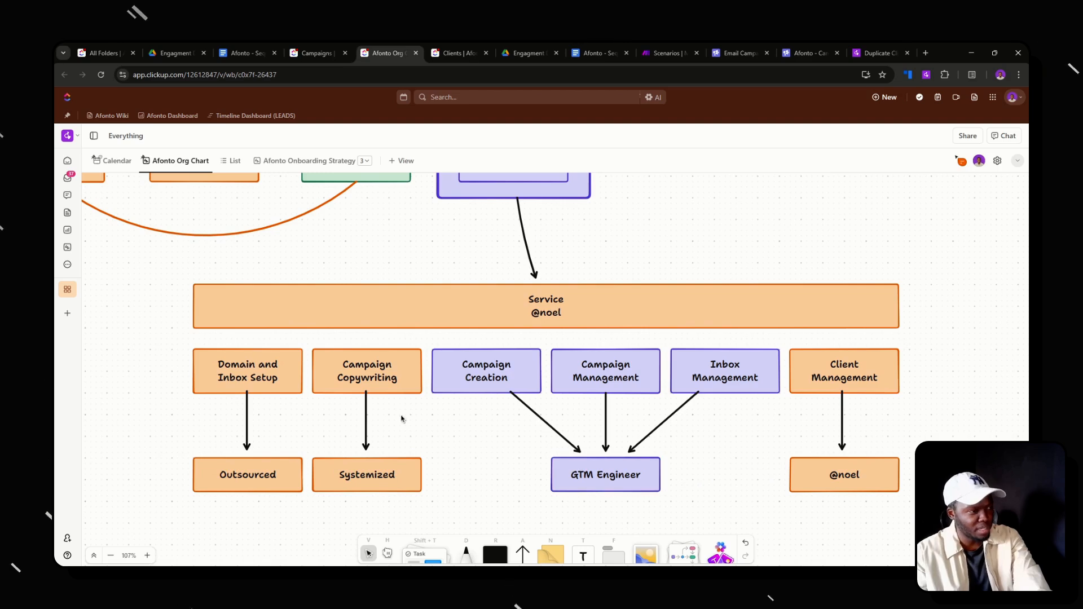
left_click(472, 377)
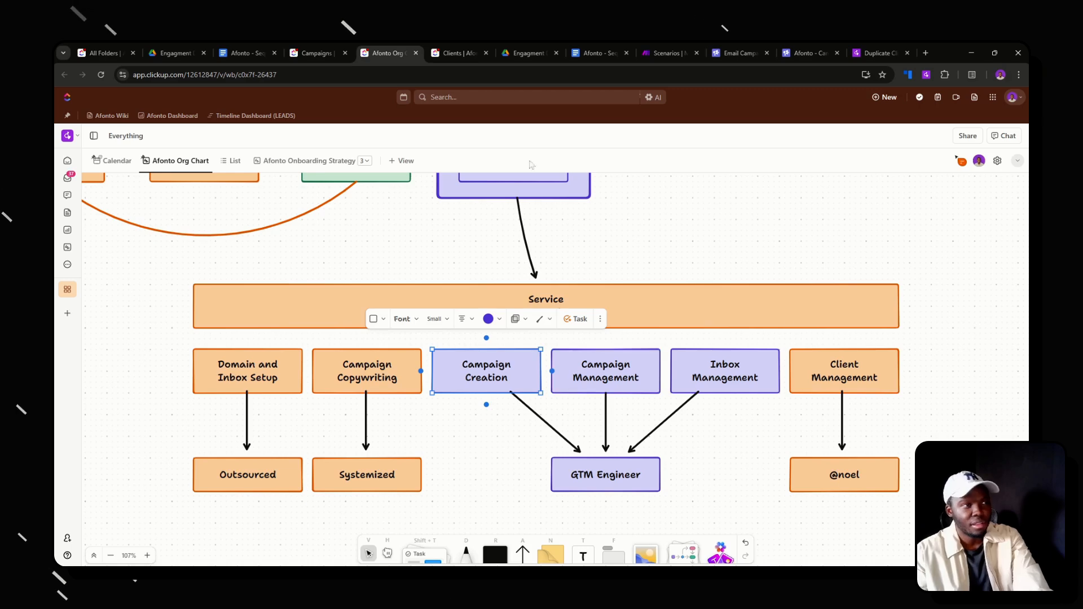
left_click(243, 47)
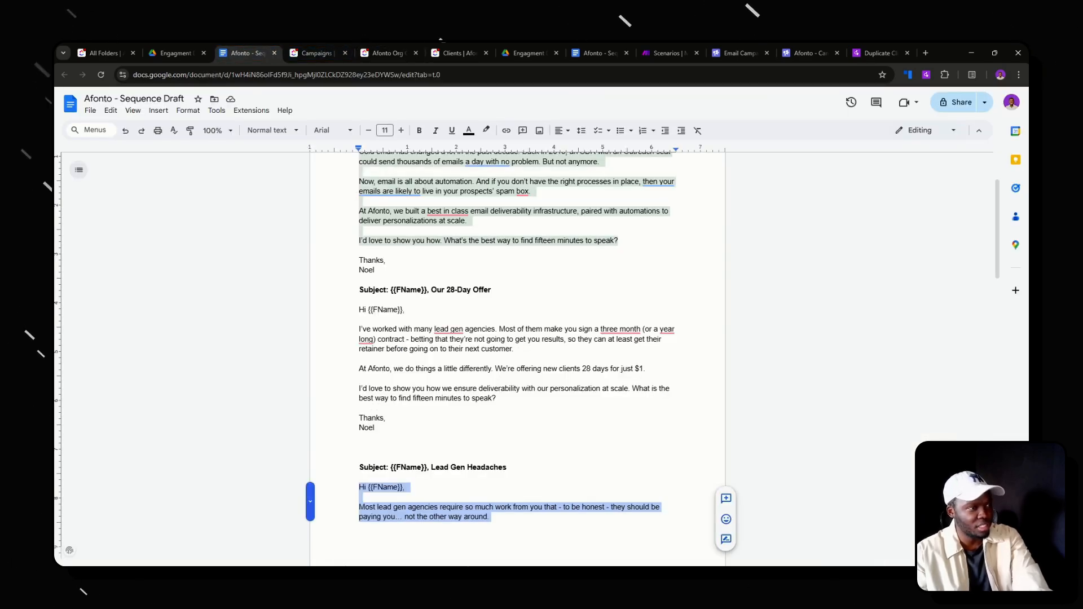
left_click(723, 48)
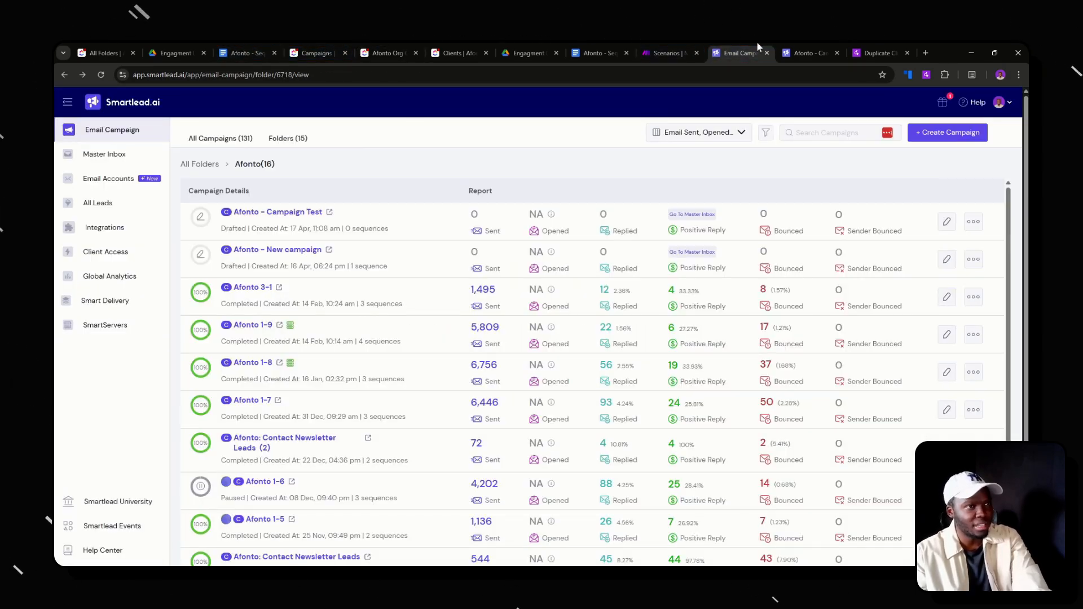
left_click(317, 53)
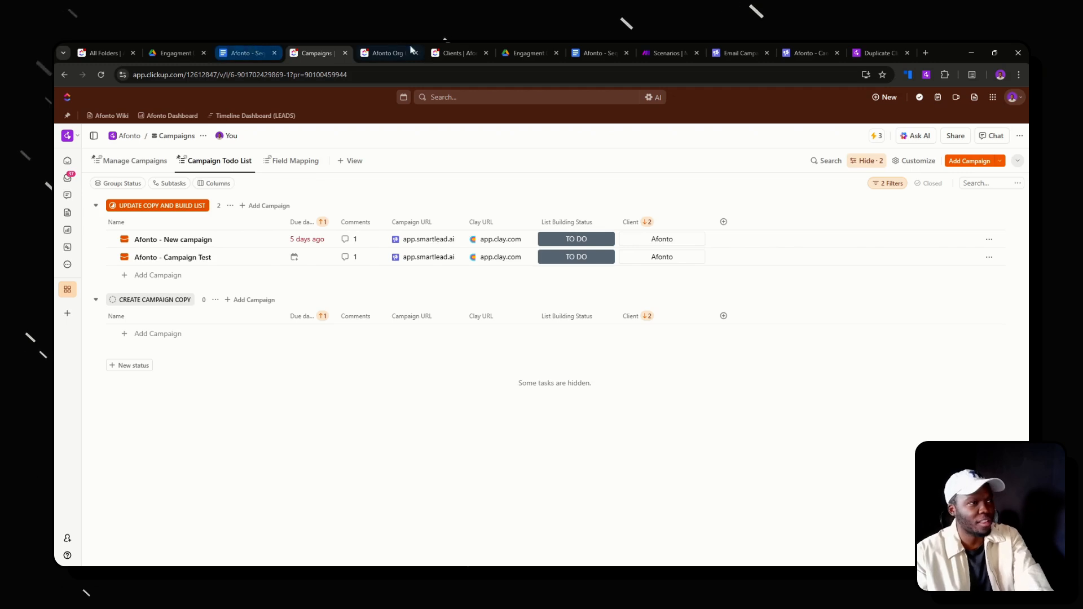
Start a new dropdown field named "Copyrighting Type" in the ClickUp Copywriting list
left_click(110, 48)
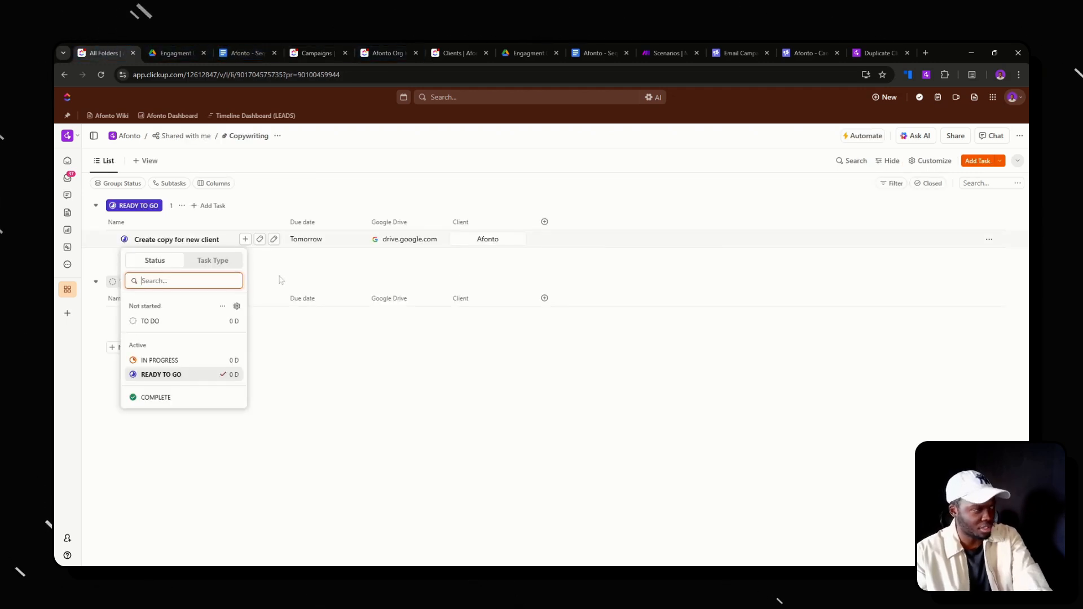
left_click(409, 179)
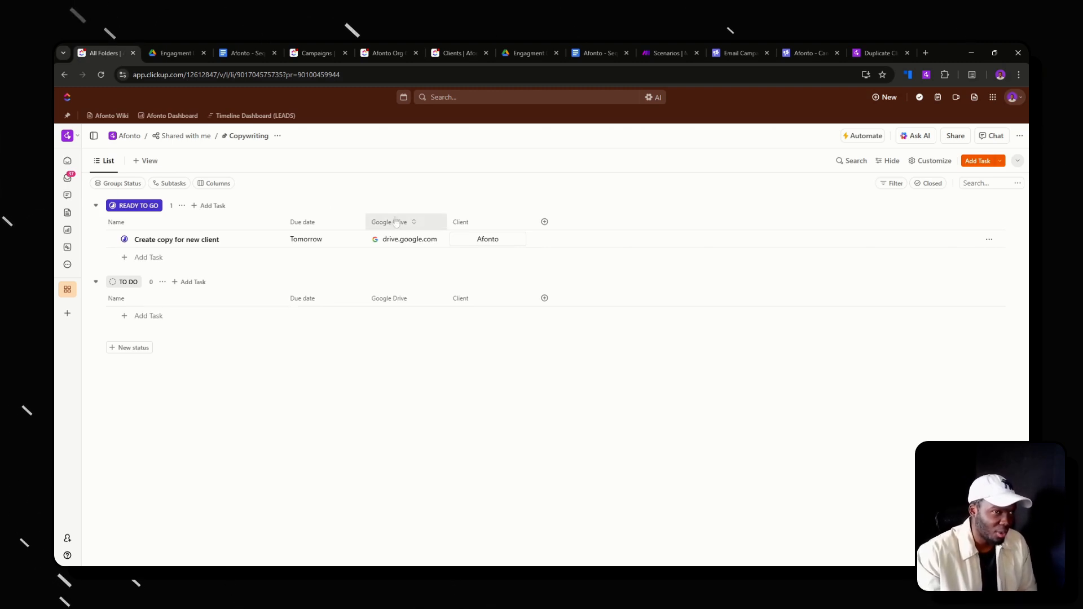
left_click(545, 223)
type("Drop")
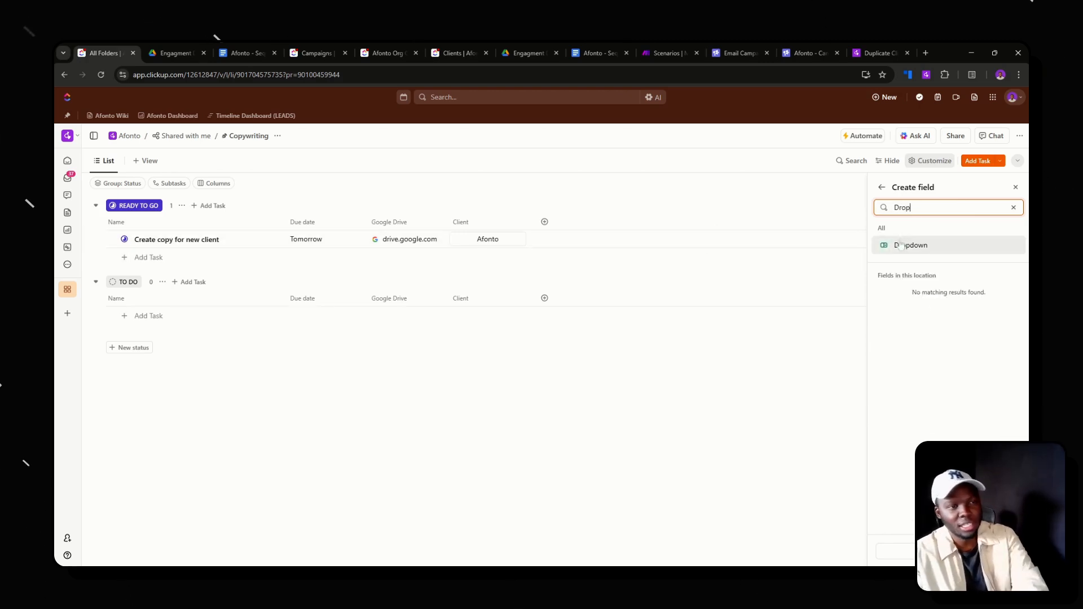
key("Return")
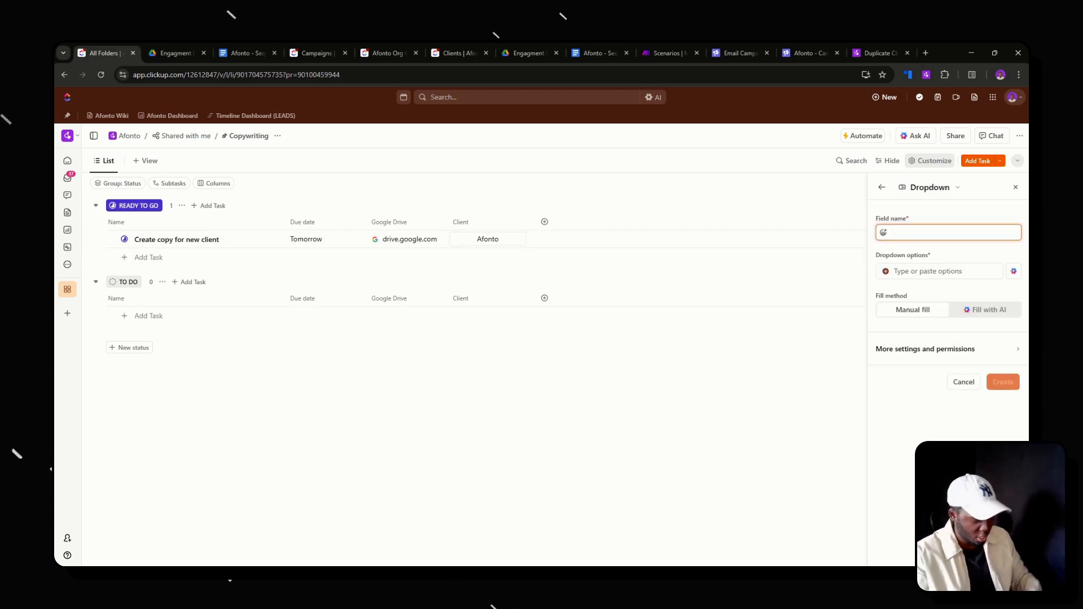
type("C")
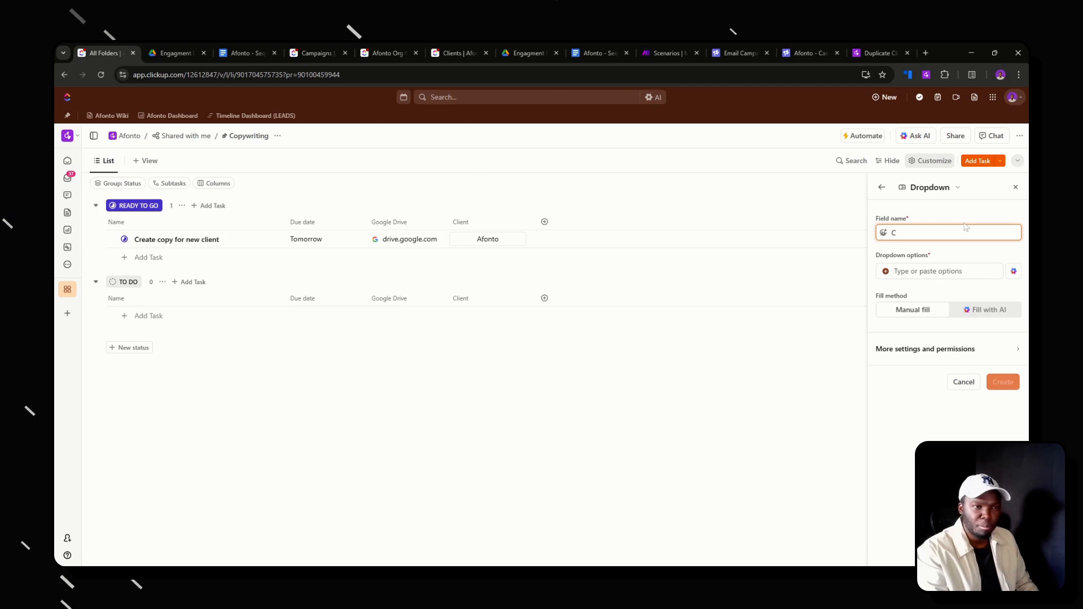
type("opyr")
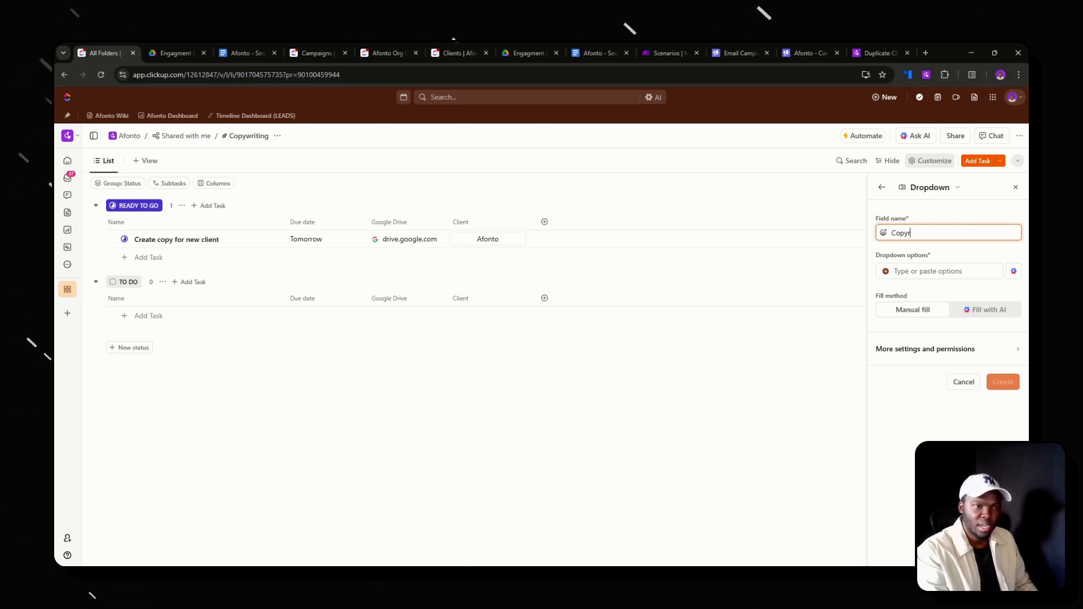
type("ighting Type")
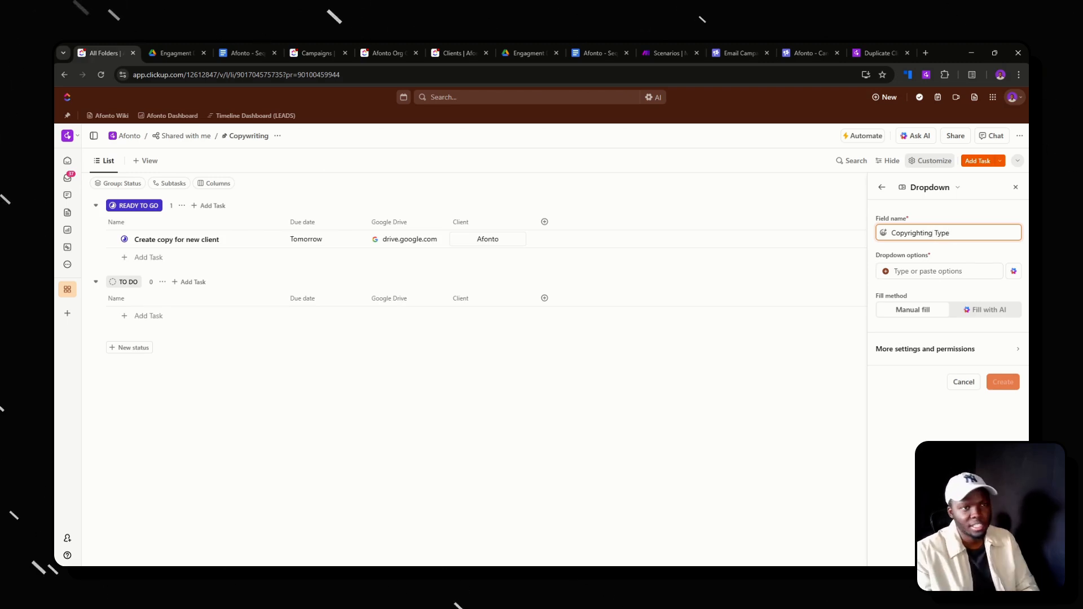
Add the dropdown options "Small (2 variations)", "Medium (6 variations)" and "Large (10 variations)" to the new field
left_click(939, 271)
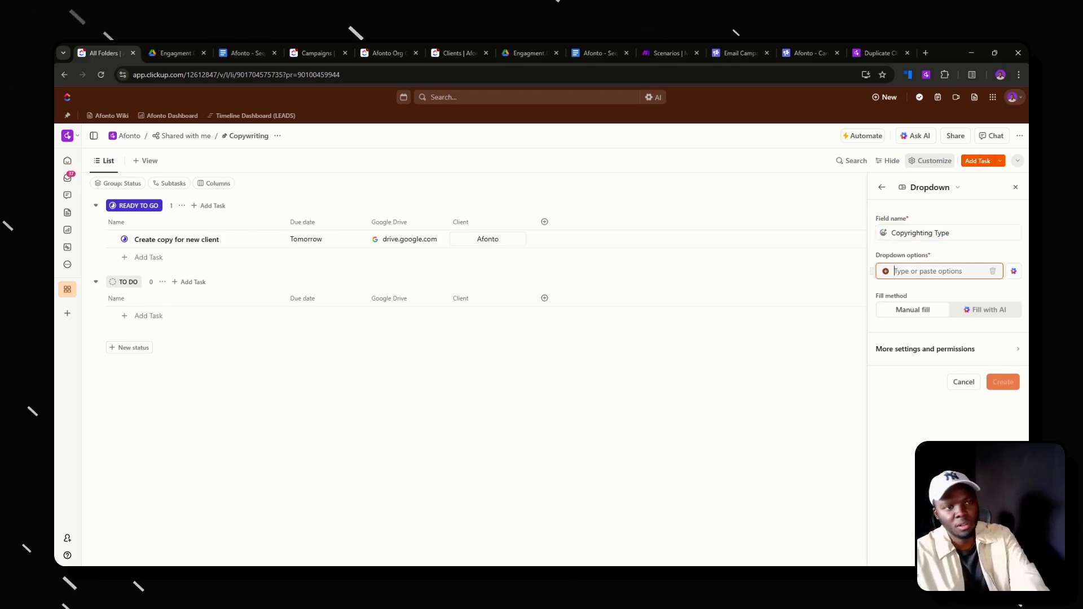
type("Small")
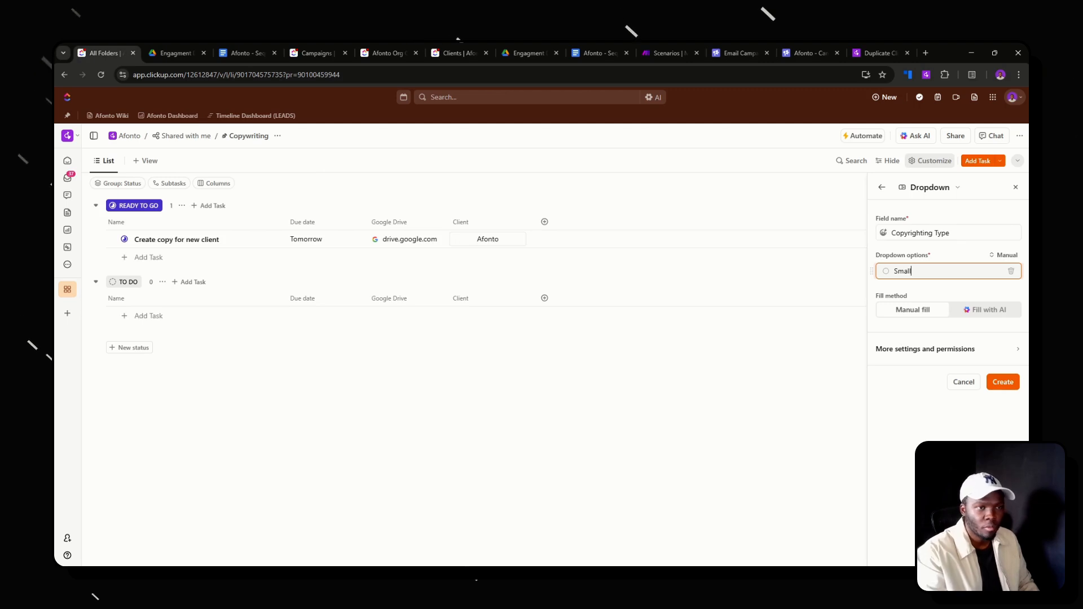
type(" (2 variations")
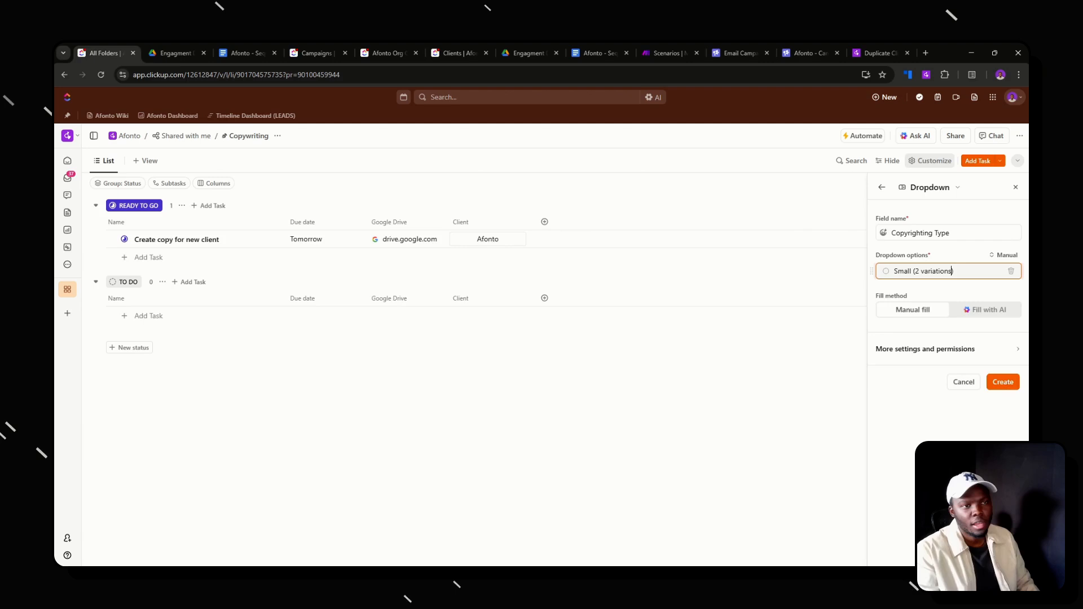
key("Return")
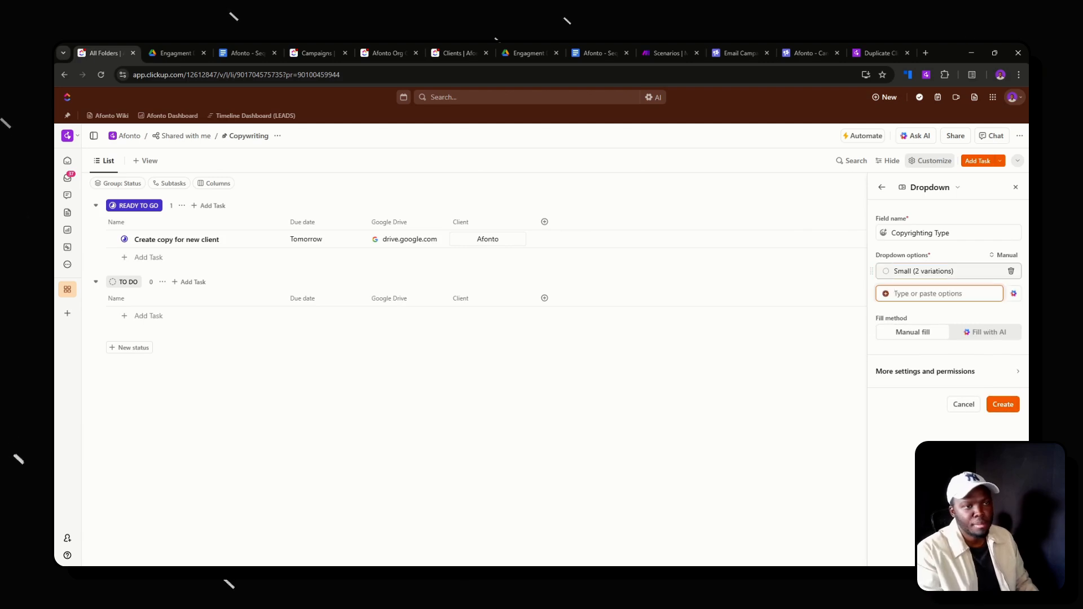
type("Medium (")
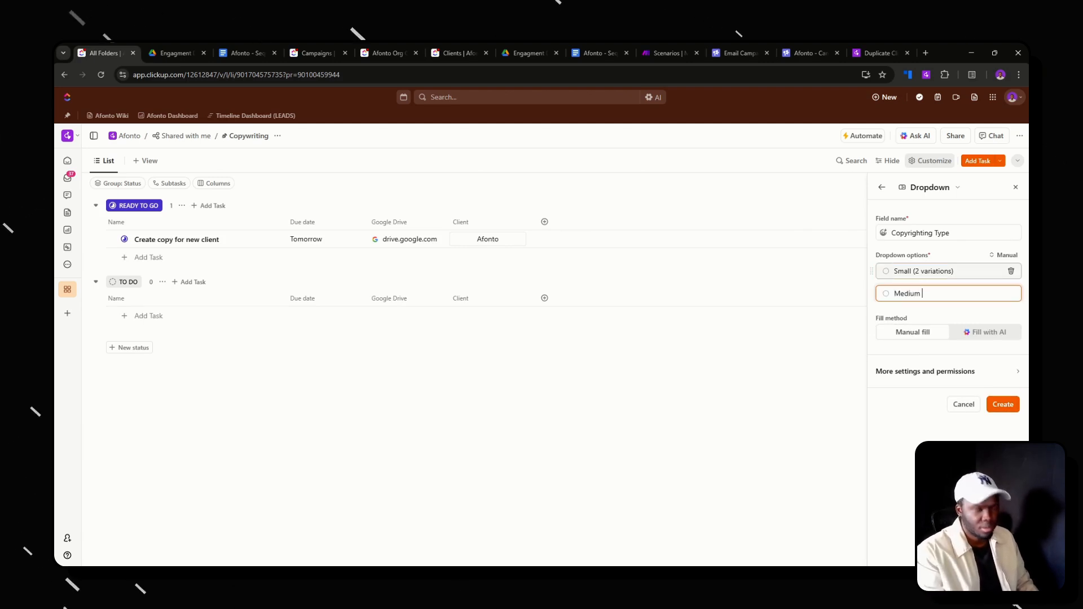
type("6 variations")
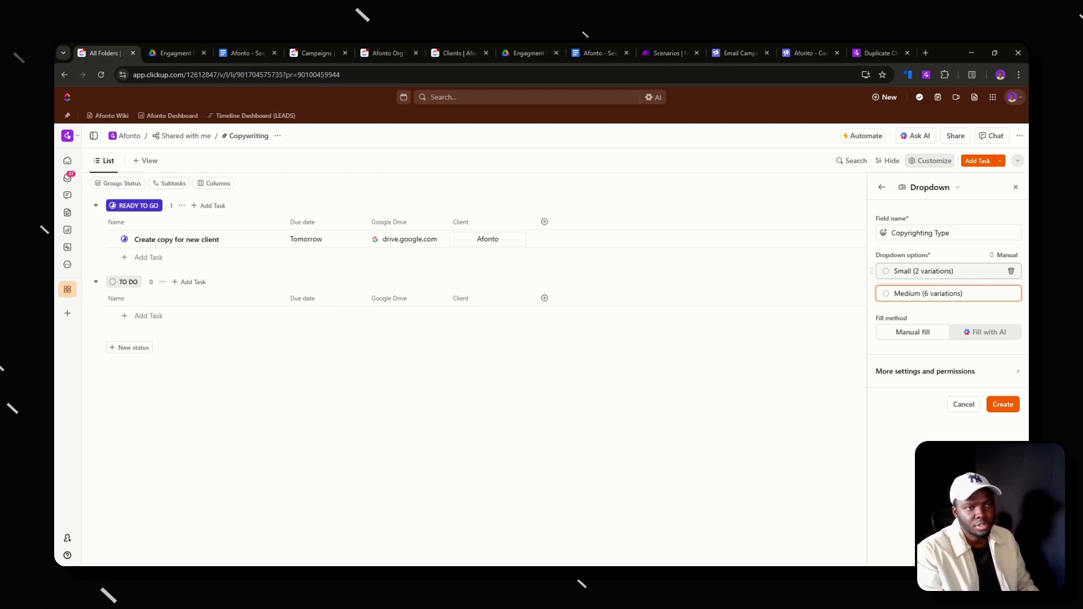
key("Return")
type("Lar")
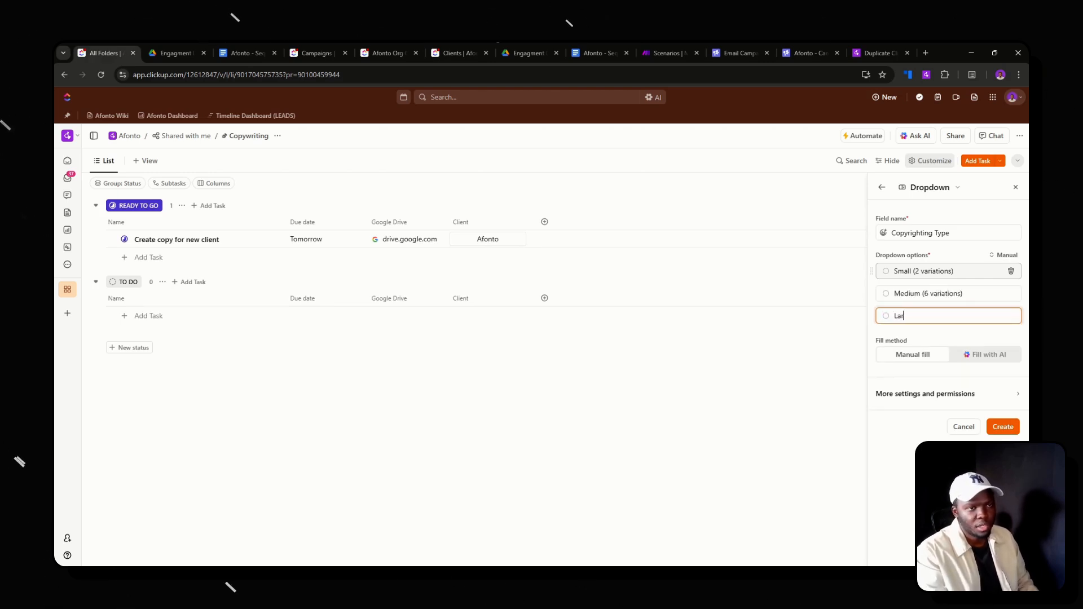
type("ge")
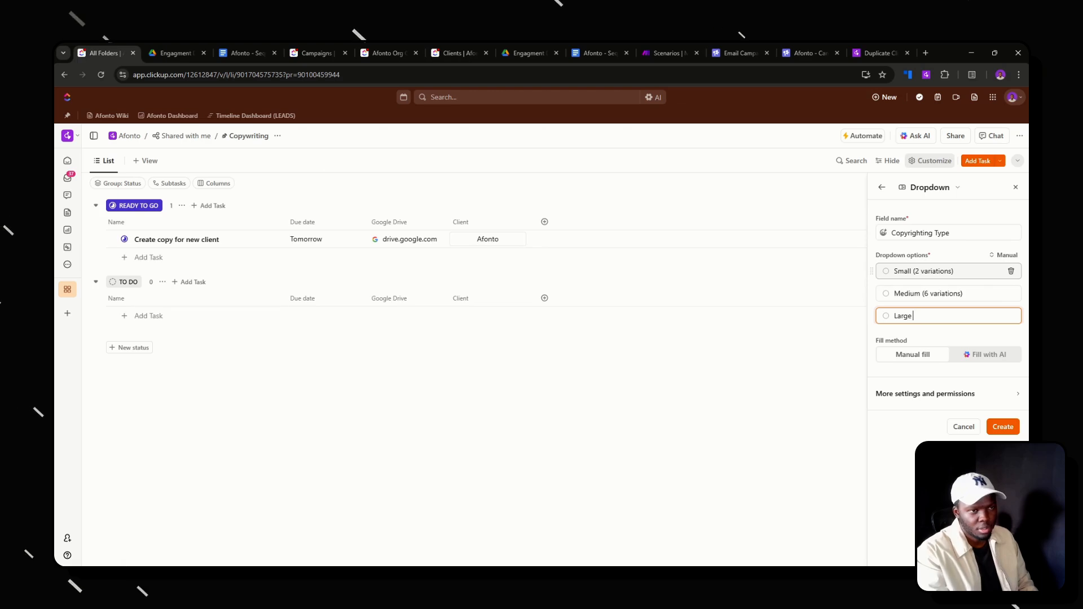
type(" (")
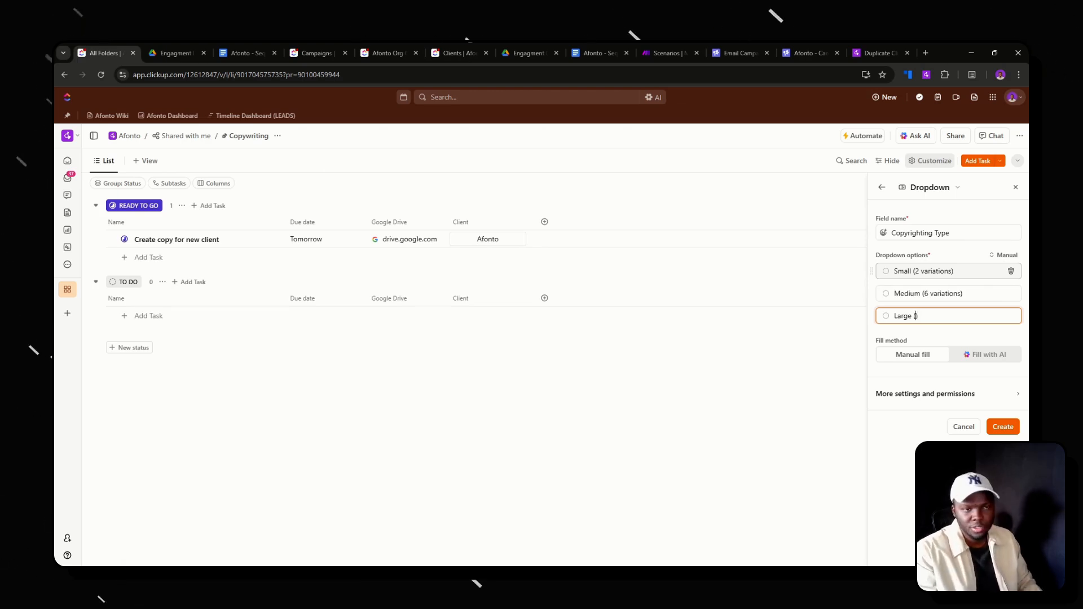
type("10 variations")
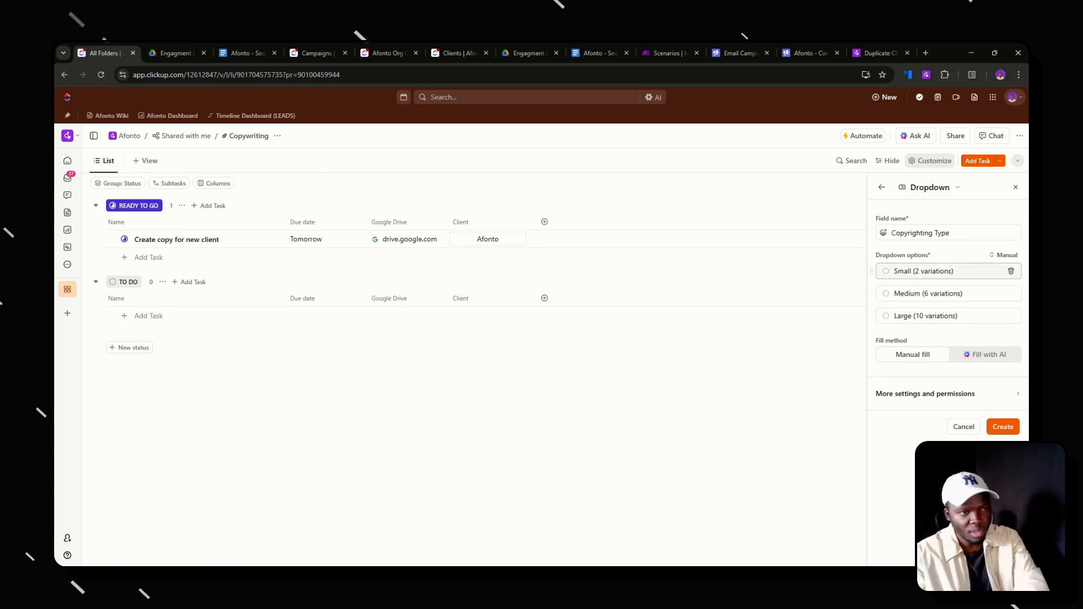
Color the Small option light blue, Medium turquoise and Large green, and create the field
left_click(886, 271)
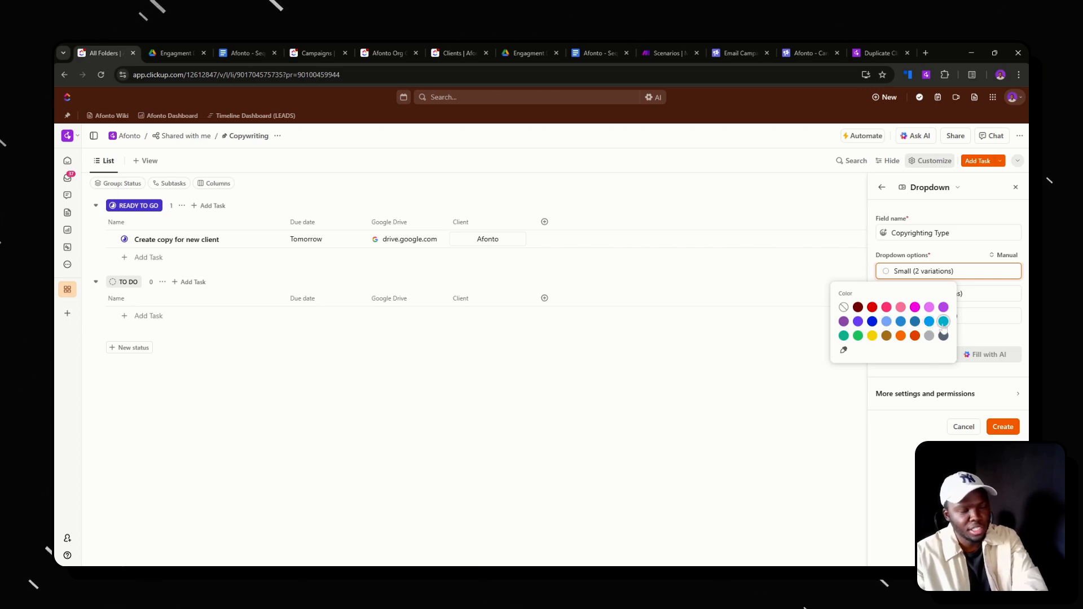
left_click(887, 321)
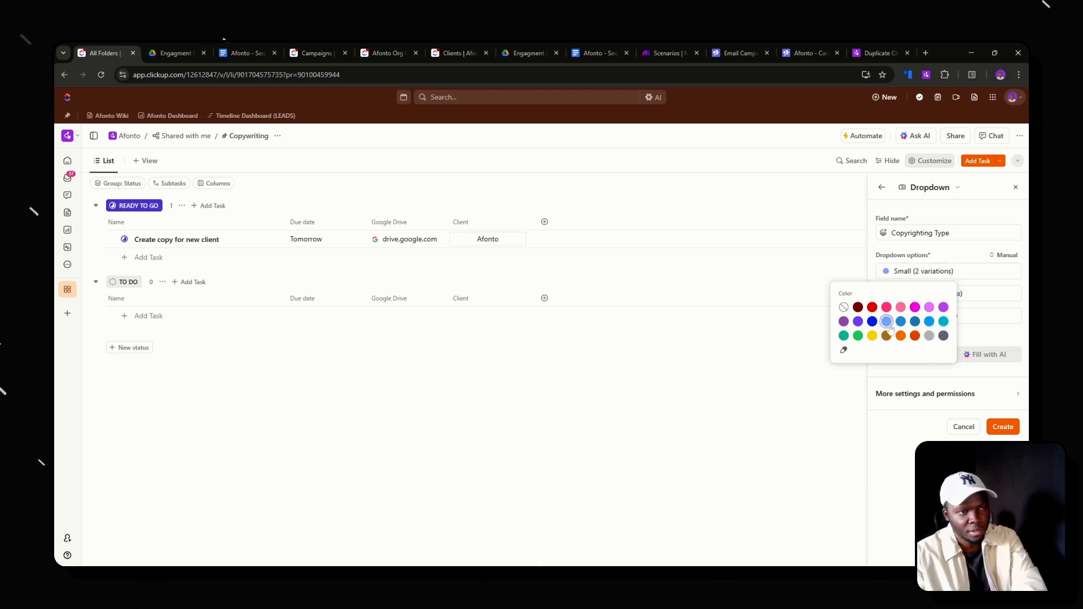
left_click(886, 294)
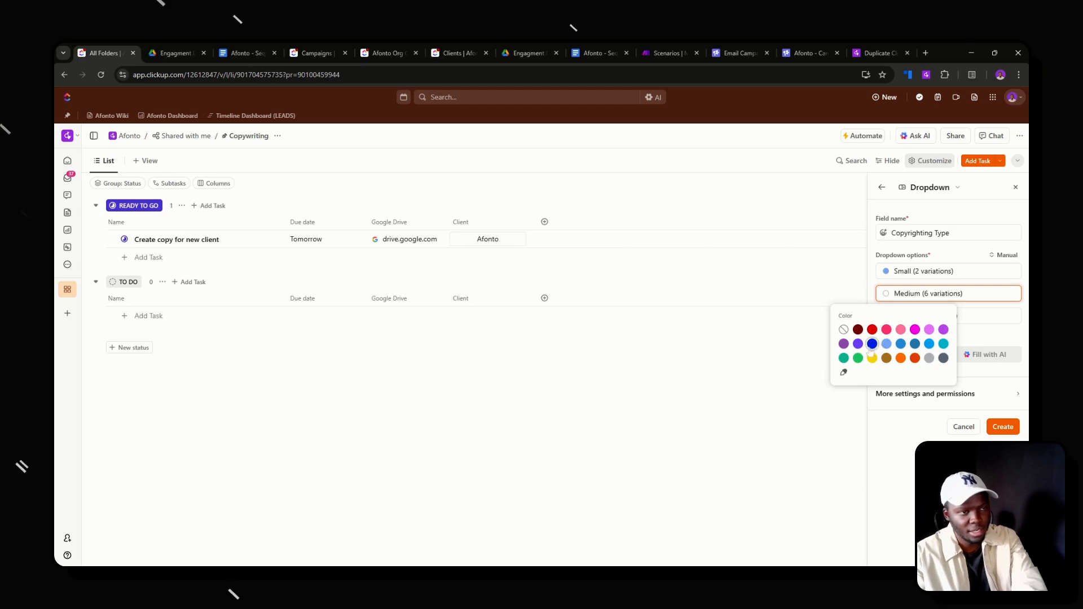
left_click(943, 343)
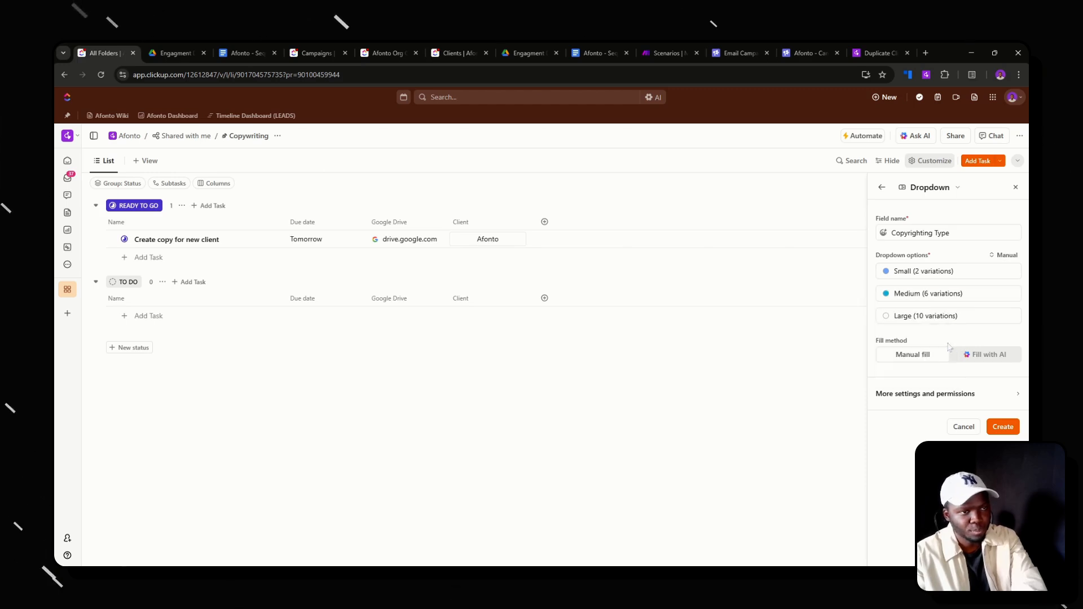
left_click(886, 316)
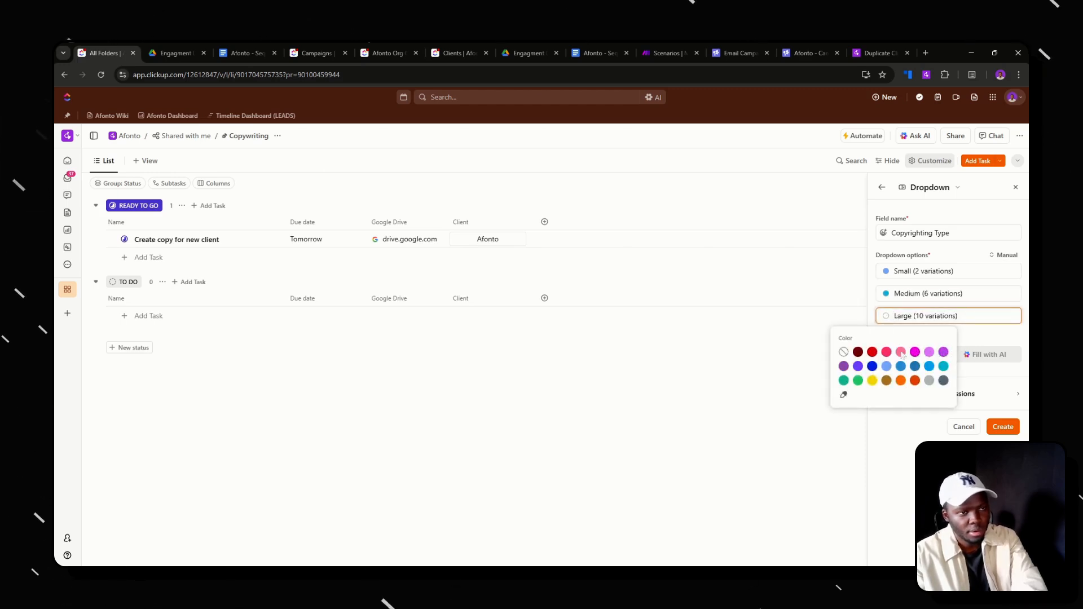
left_click(843, 380)
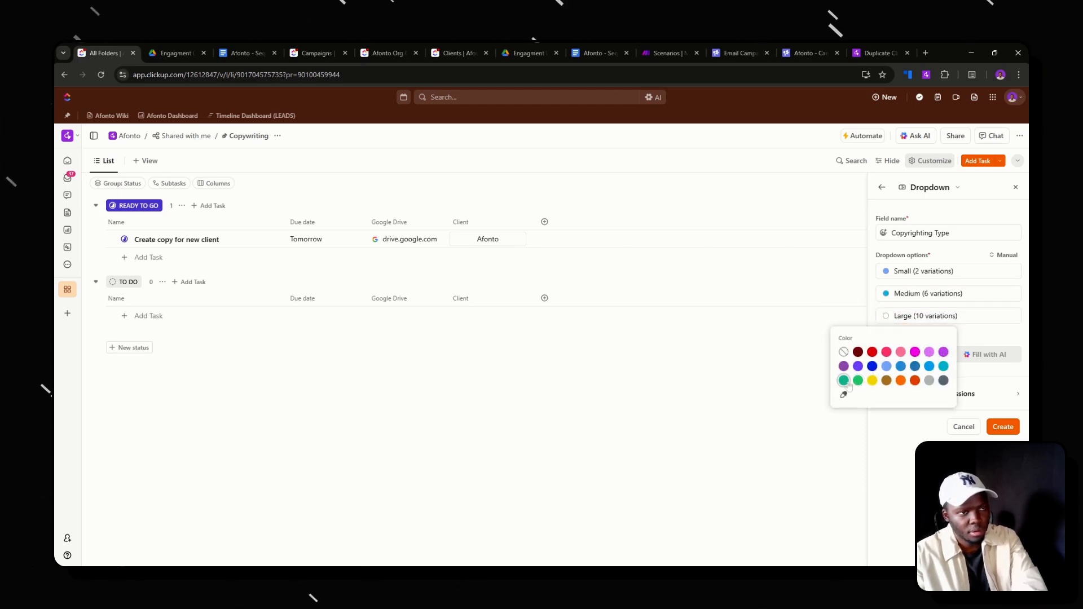
left_click(1003, 426)
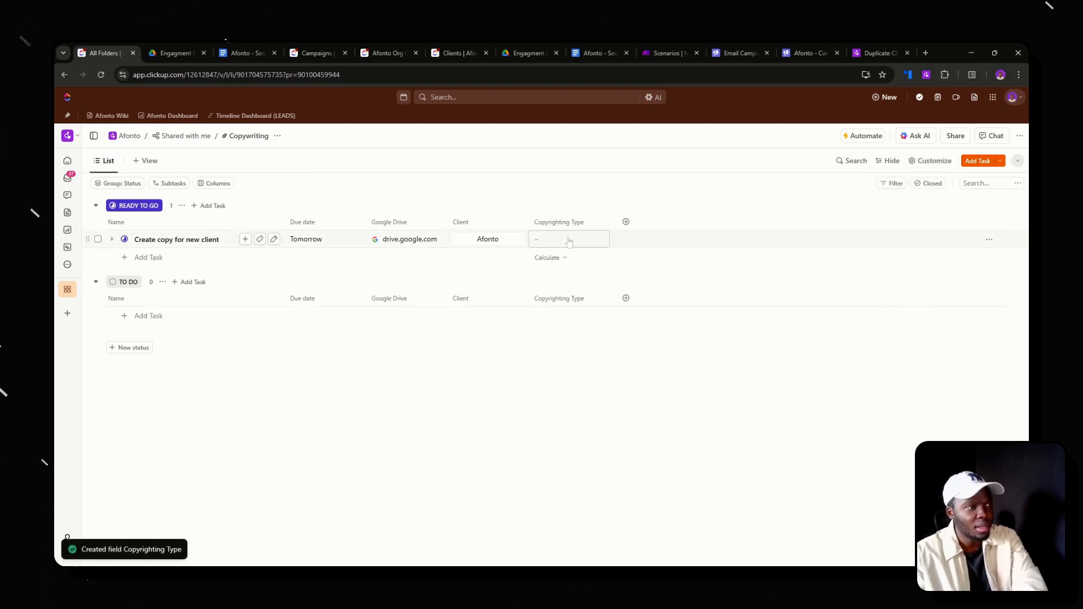
Set the Copyrighting Type of "Create copy for new client" to Small (2 variations) and move that column ahead of Client
left_click(564, 239)
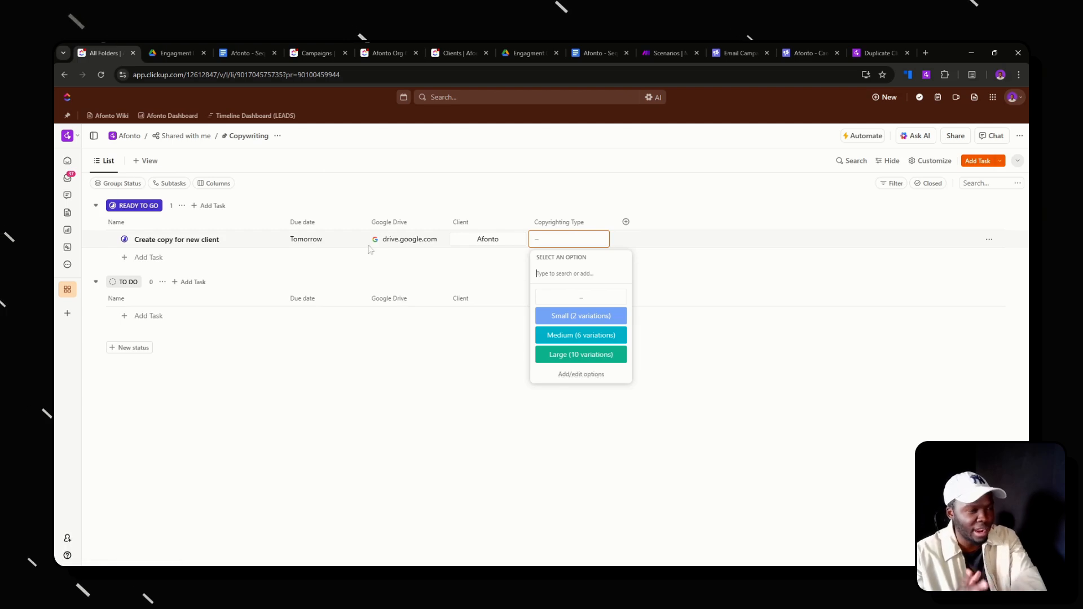
left_click(587, 316)
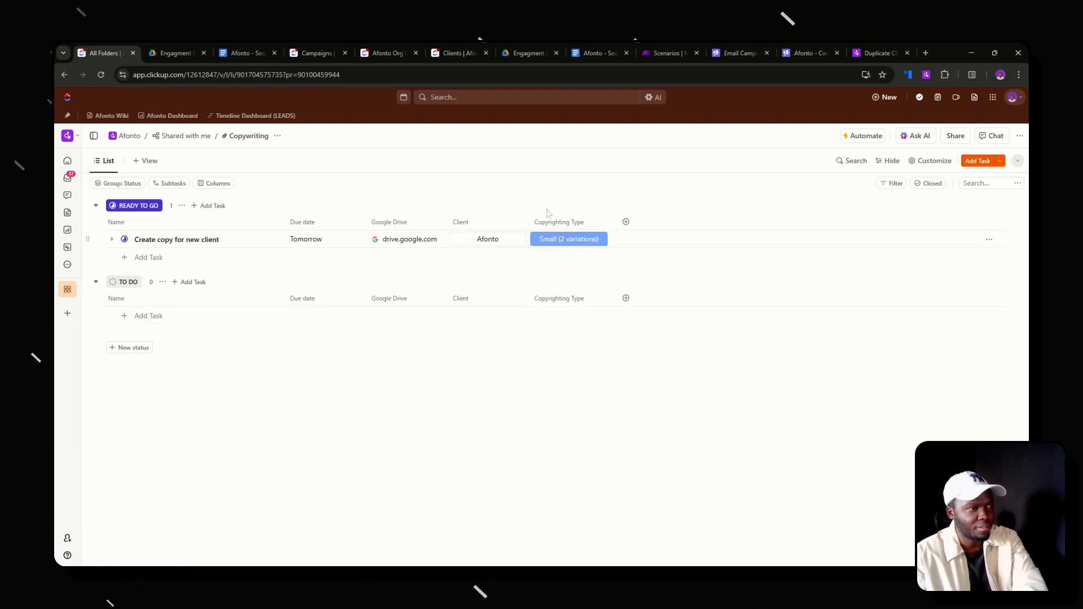
left_click_drag(552, 223, 485, 228)
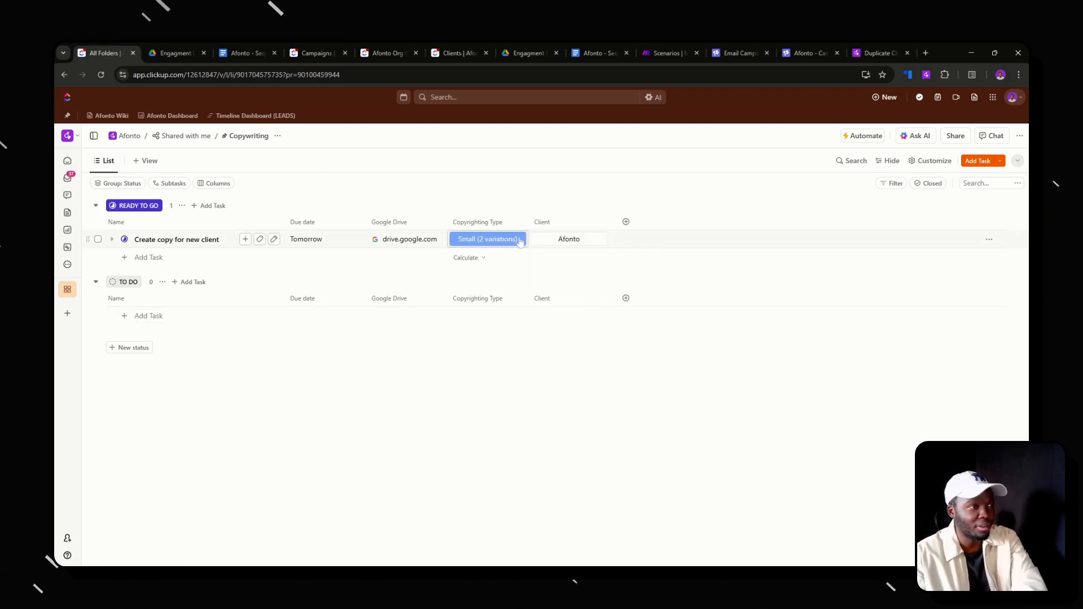
Check the available Copyrighting Type and status options of "Create copy for new client"
left_click(501, 240)
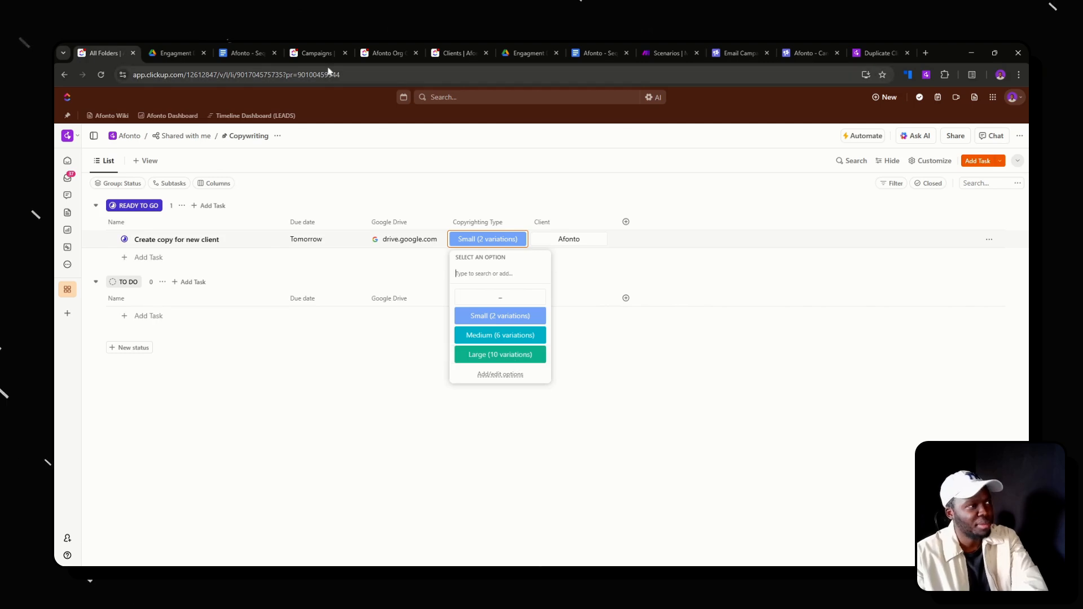
left_click(581, 201)
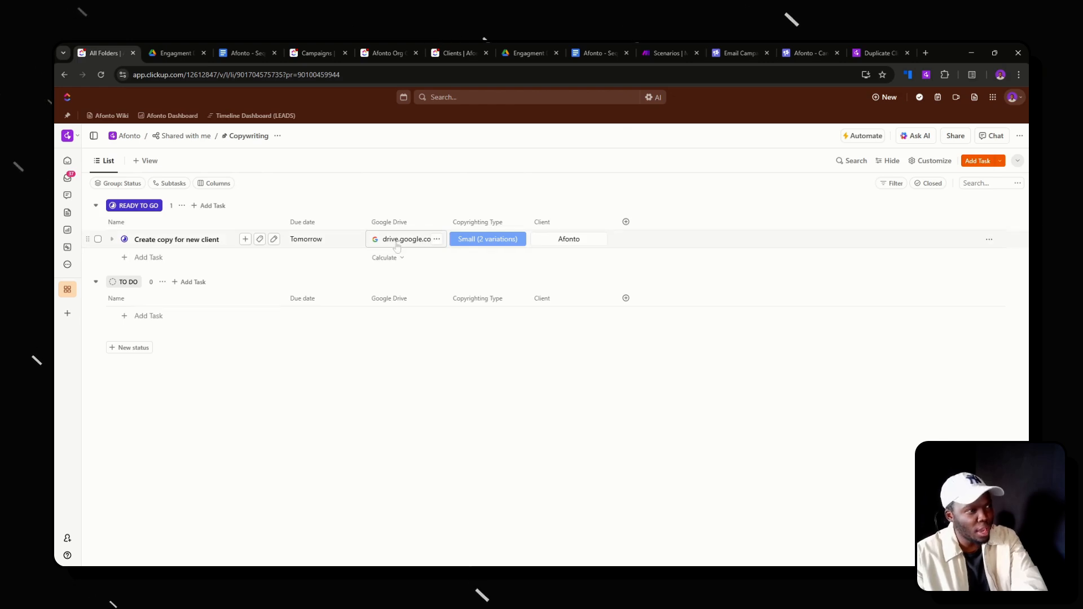
left_click(125, 240)
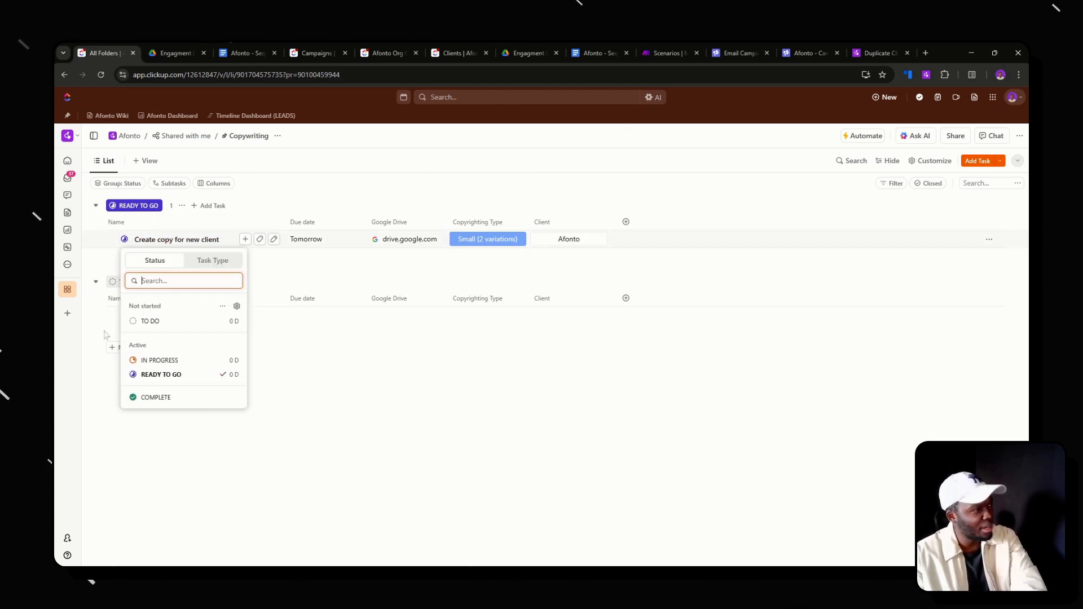
left_click(72, 315)
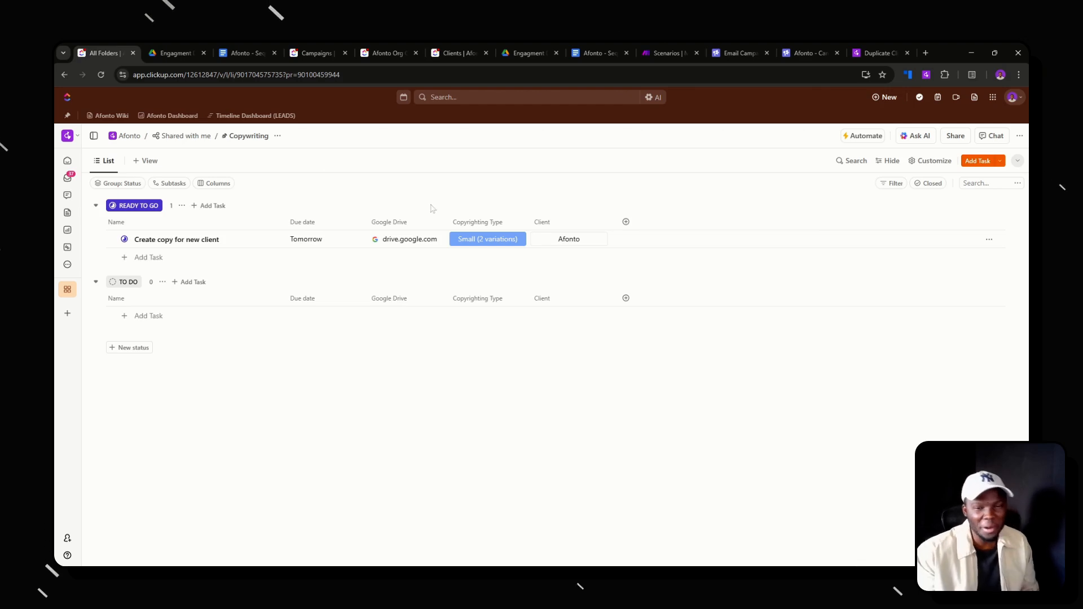
left_click(68, 291)
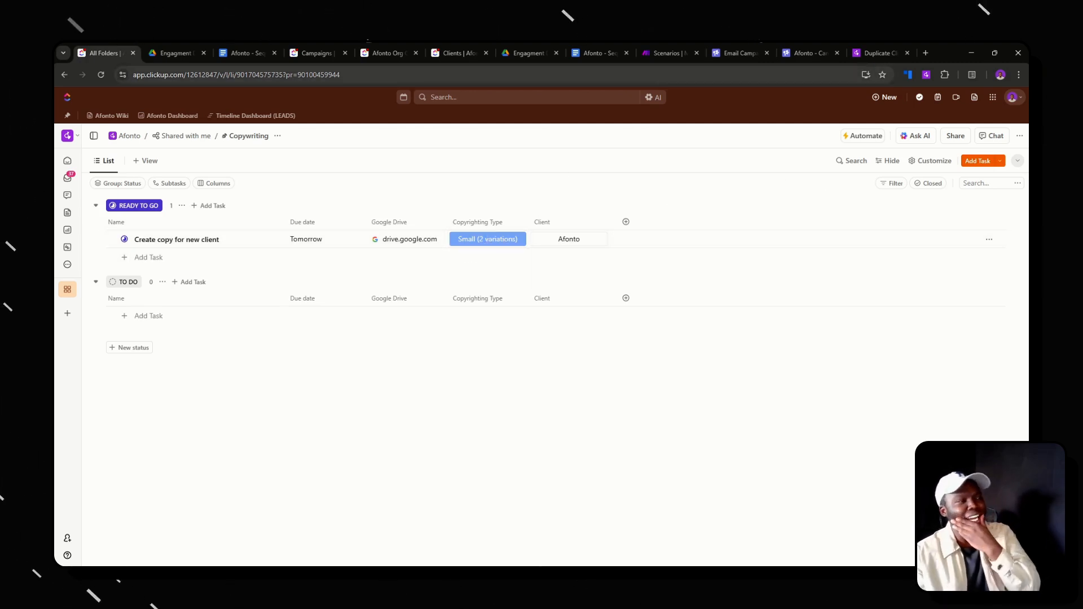
Switch to Make, search the scenarios for "create onb" and open "Create campaigns and cleint-comms tasks during onboarding (trial/active)"
left_click(667, 52)
left_click(163, 108)
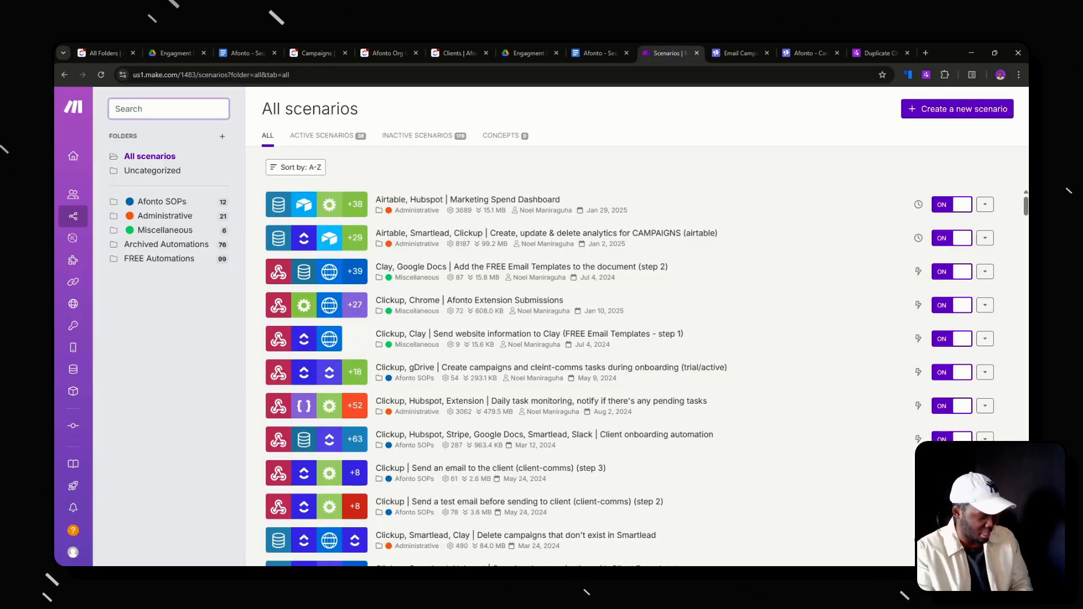
type("create ")
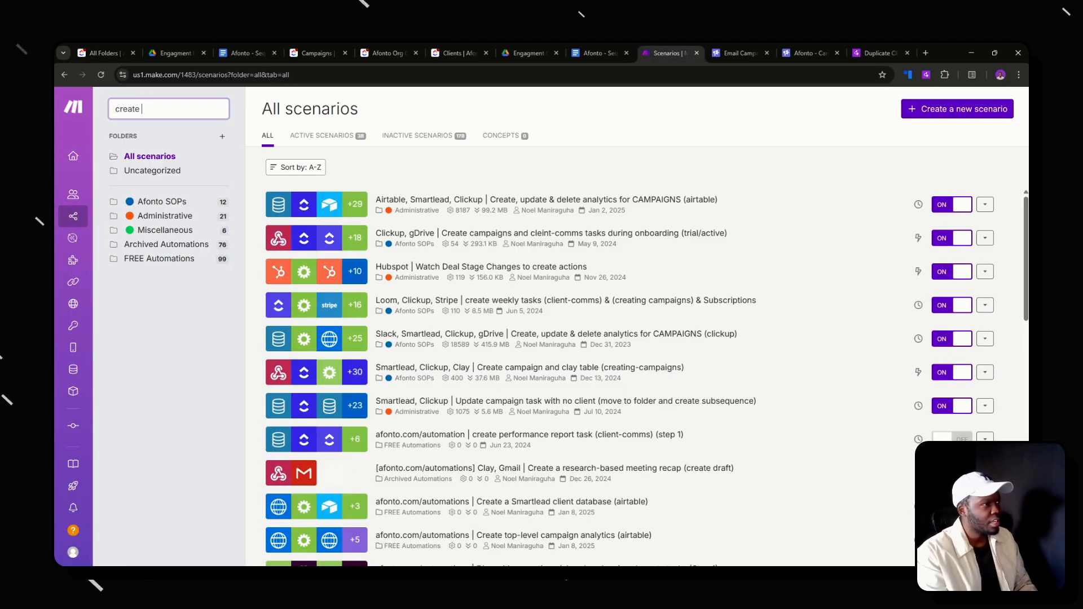
type("on")
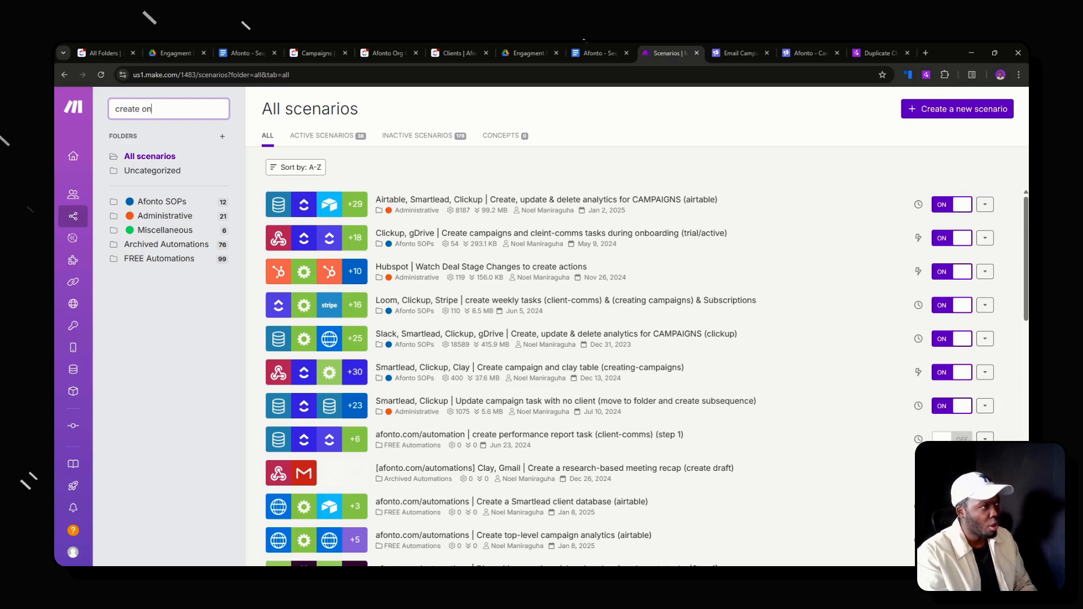
type("b")
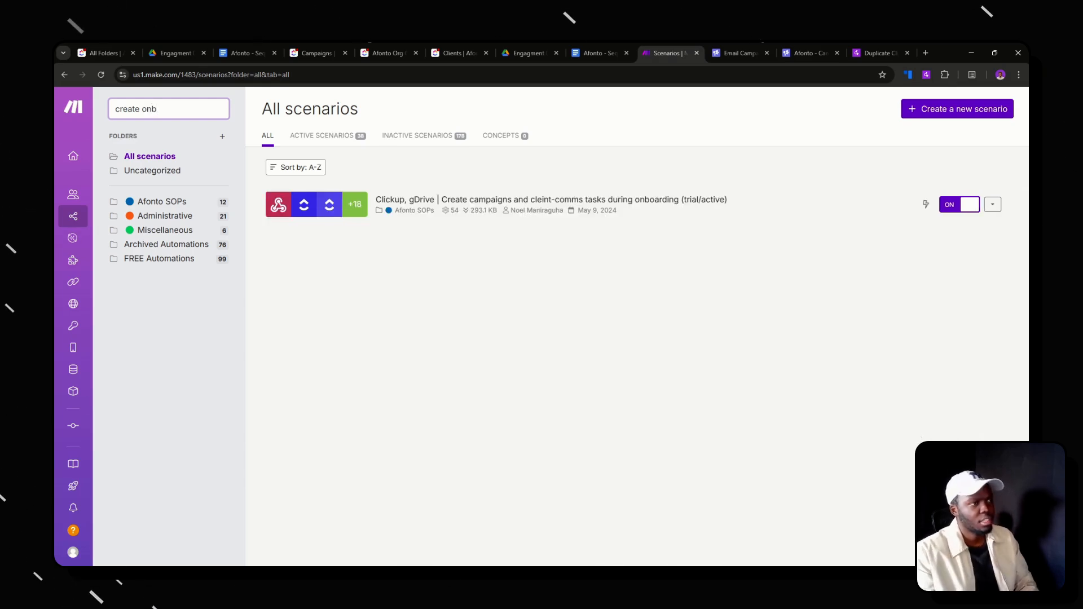
left_click(531, 201)
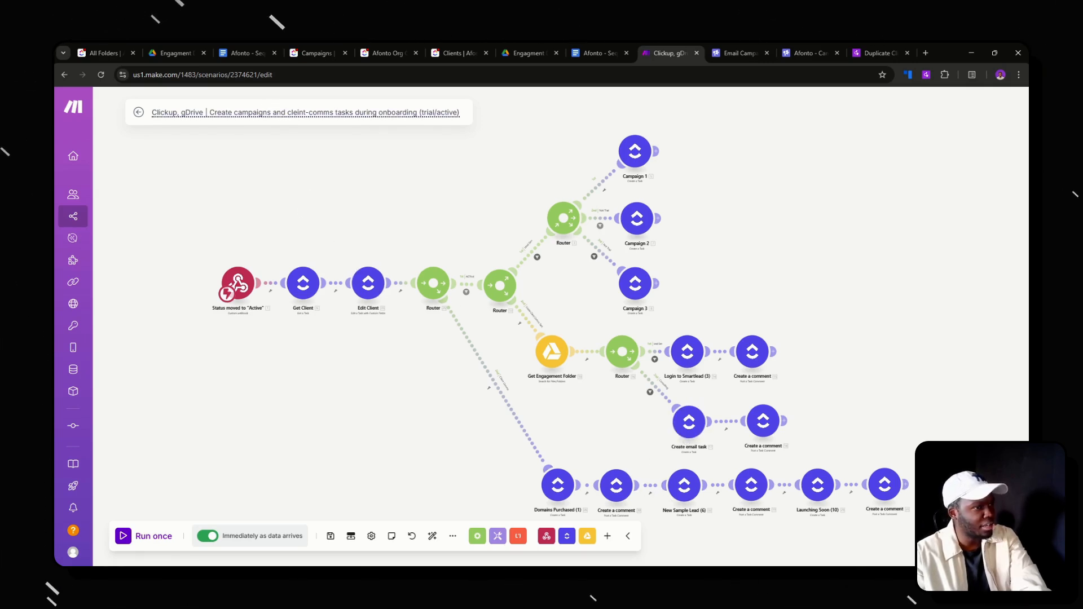
Clone the Campaign 1 ClickUp module so the copy follows it in the scenario
left_click(655, 151)
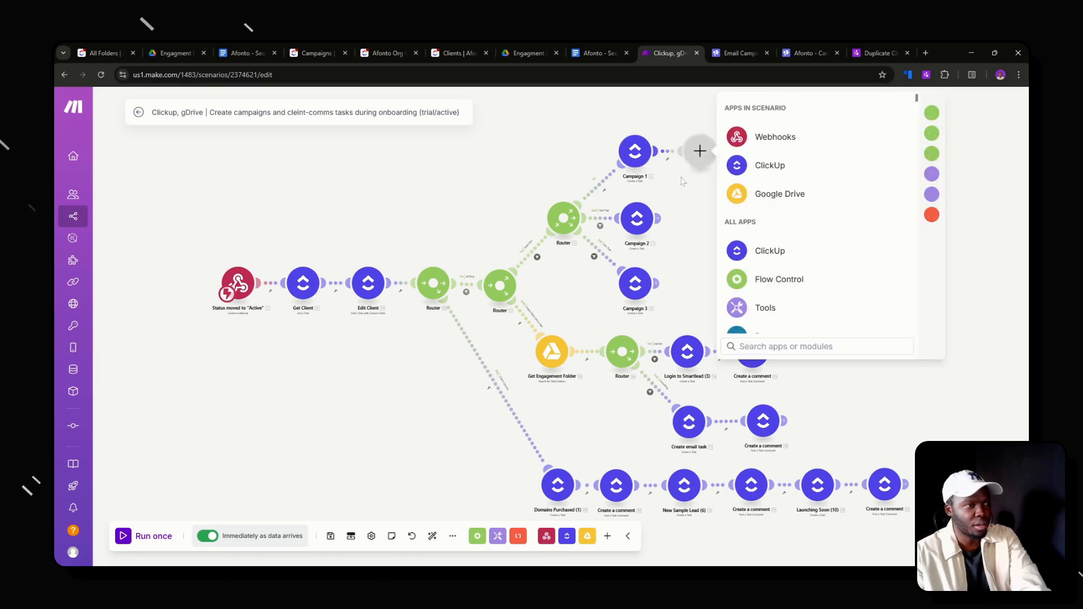
left_click(682, 181)
right_click(643, 151)
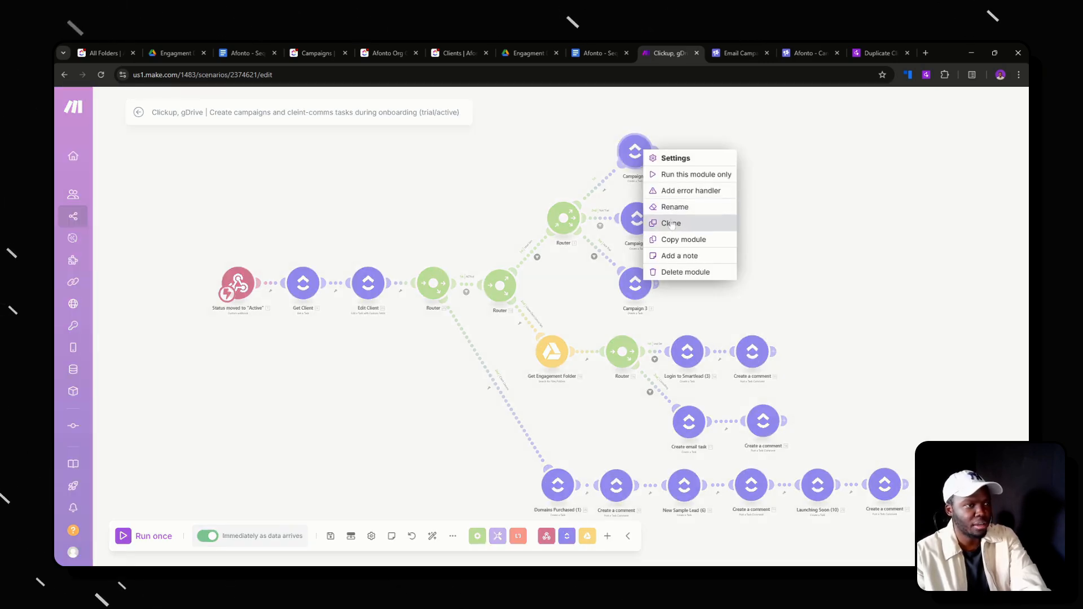
left_click(672, 223)
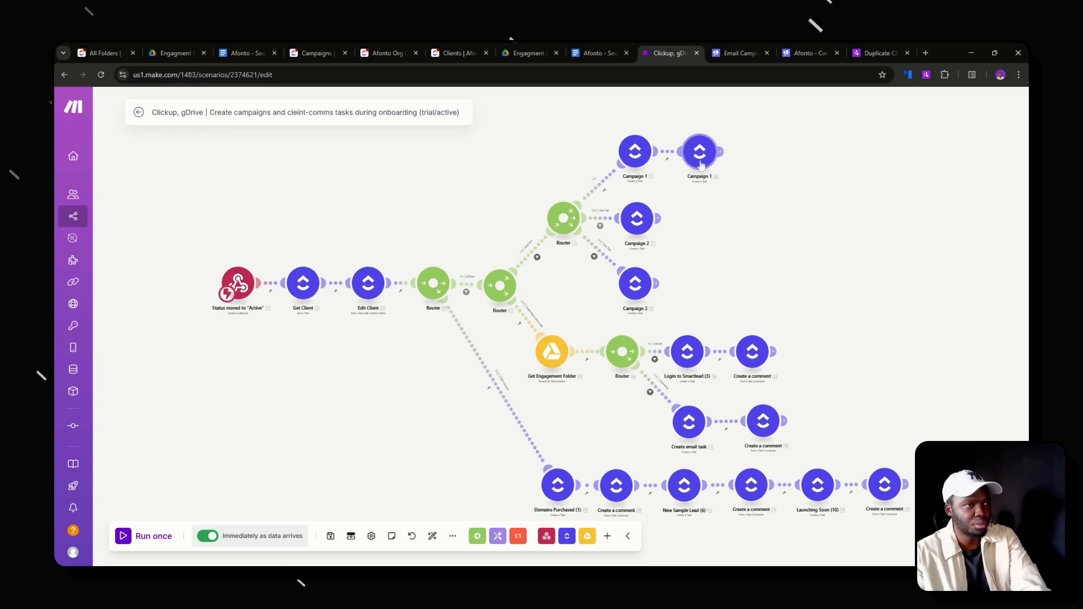
Rename the cloned module "Campaign 1 (copyrighting)"
left_click(700, 163)
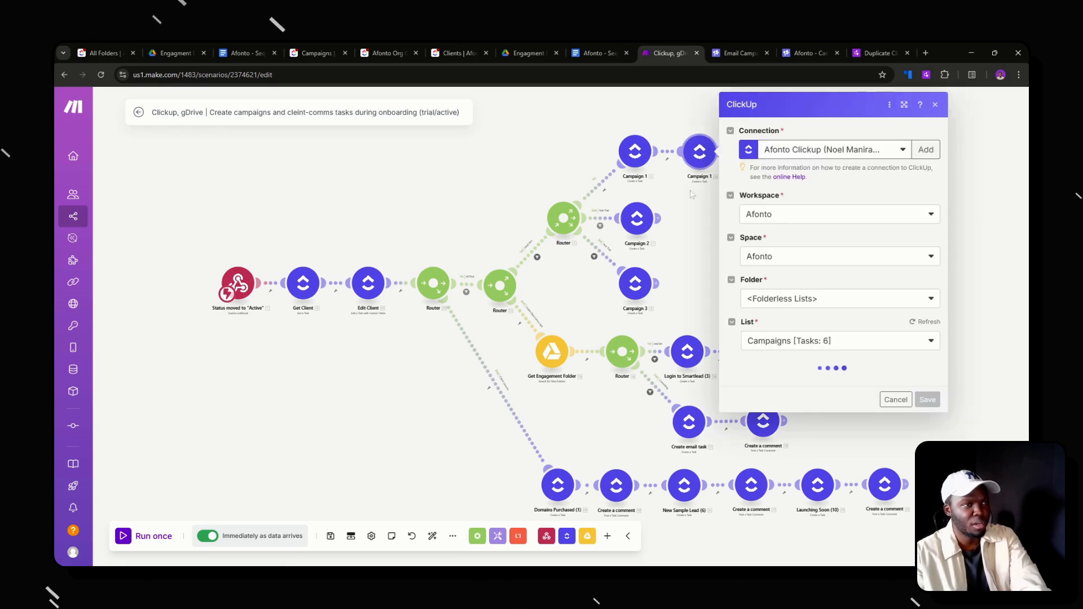
left_click(692, 194)
right_click(700, 157)
left_click(726, 216)
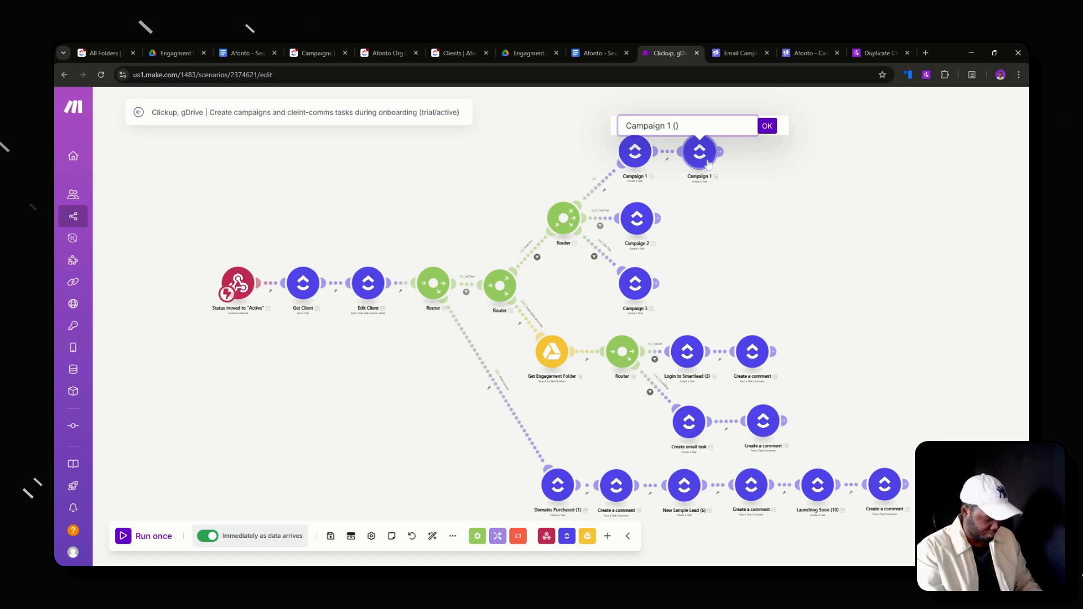
type("(copyrig")
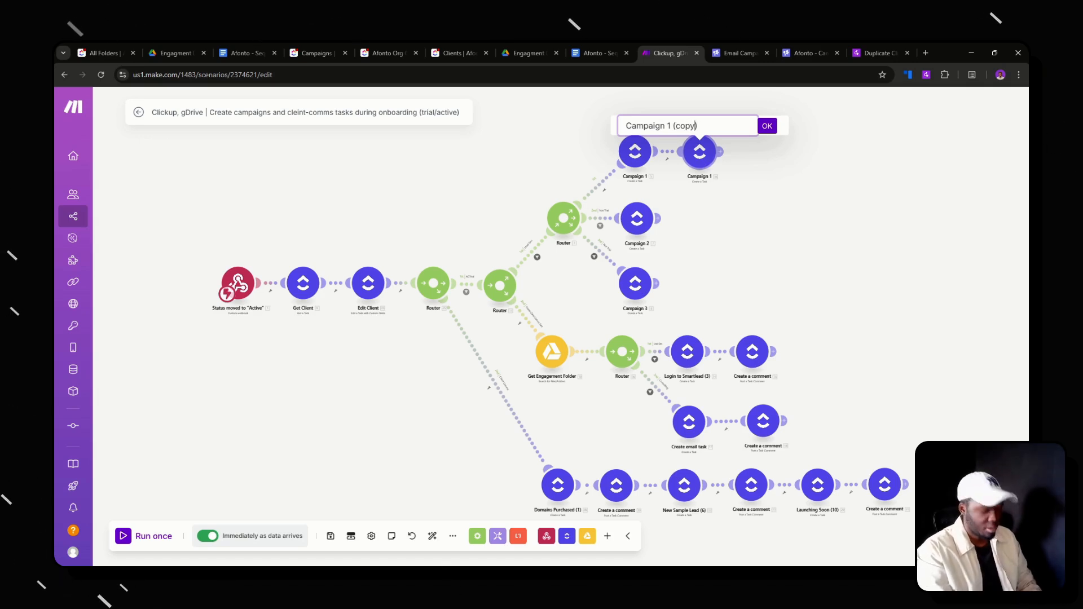
type("htin")
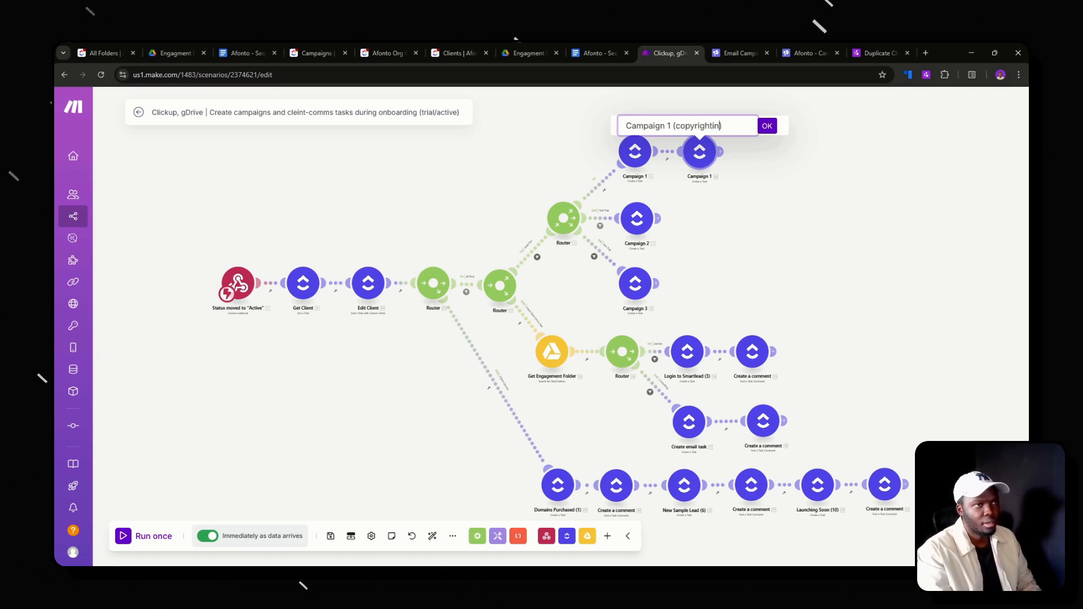
type("g)")
key("Return")
left_click_drag(695, 161, 696, 159)
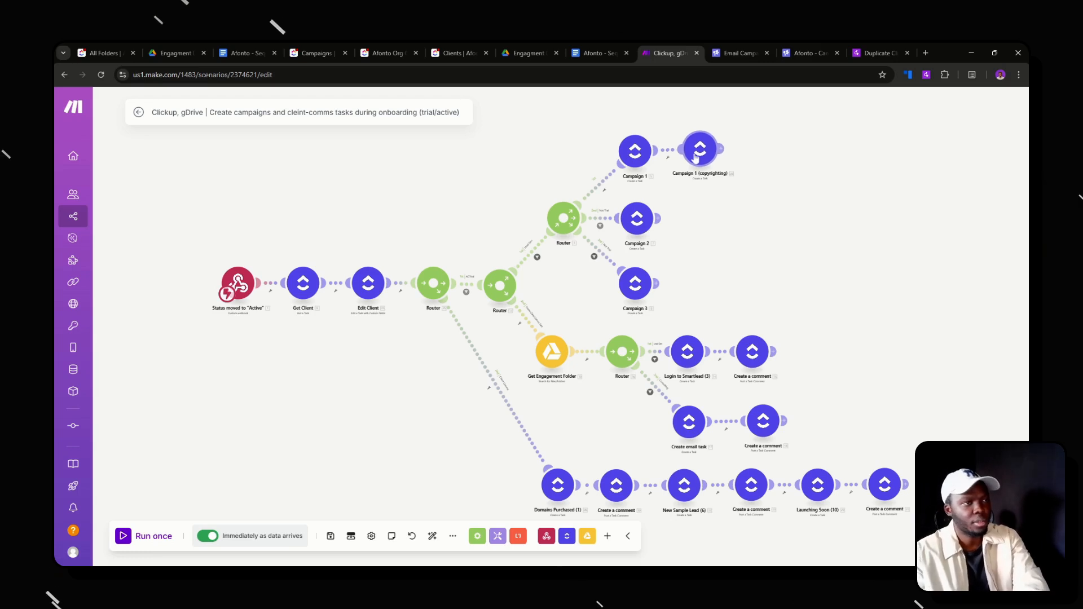
Open the Campaign 1 (copyrighting) module's settings and extend its task name to "Campaign 1 Copyrighting" after the Company field
left_click(696, 160)
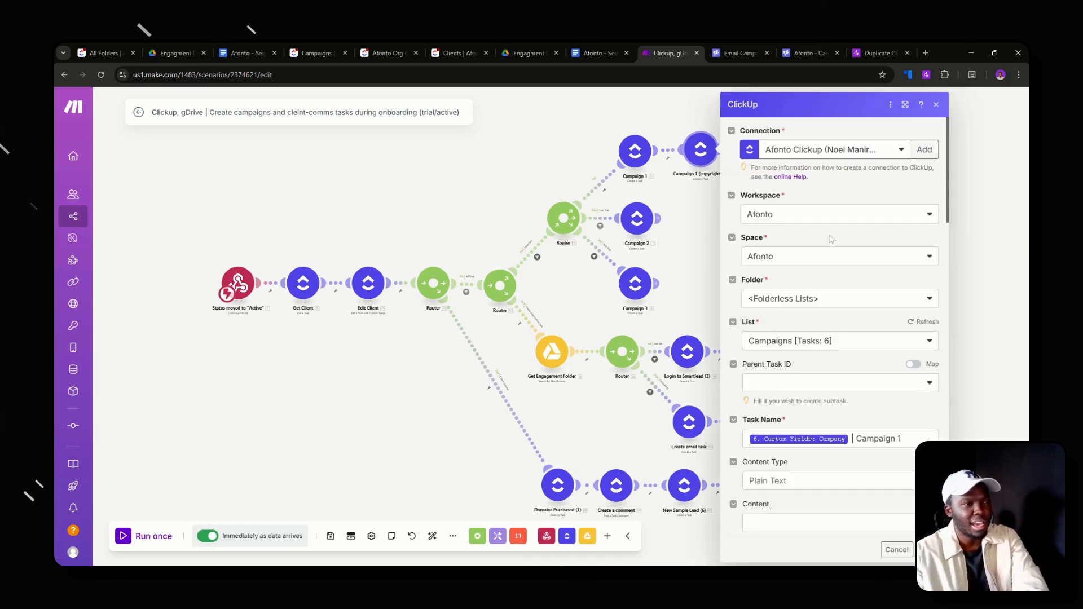
scroll(837, 248, "down", 3)
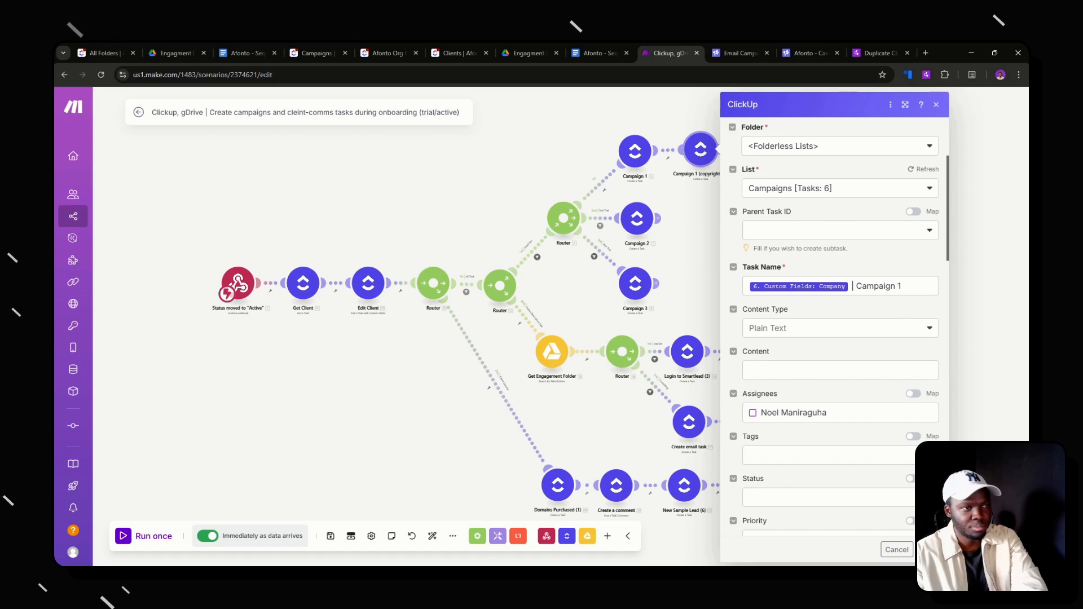
left_click(901, 286)
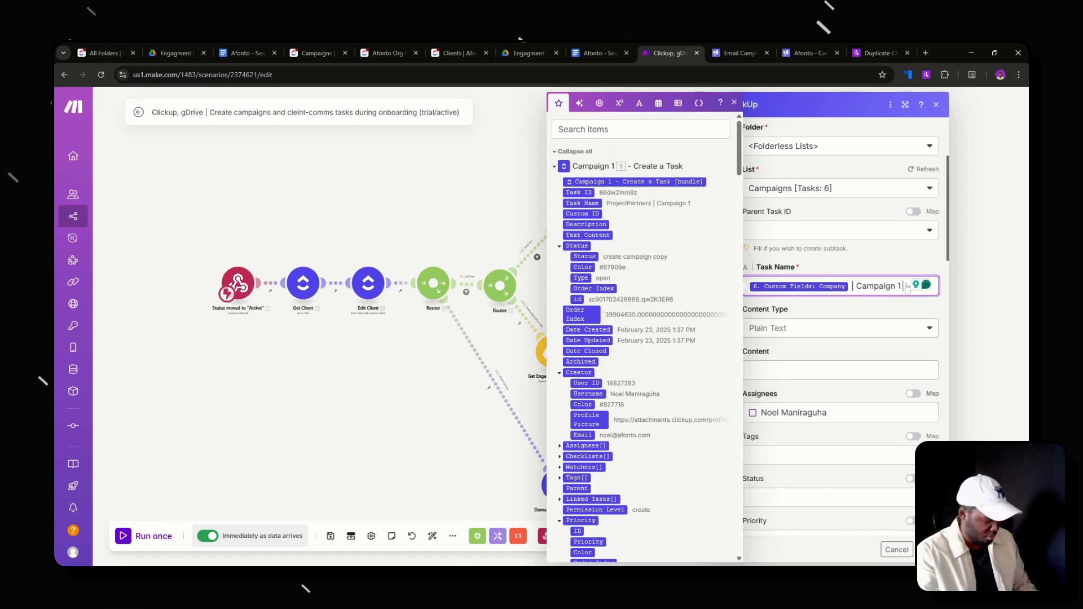
type("Copy")
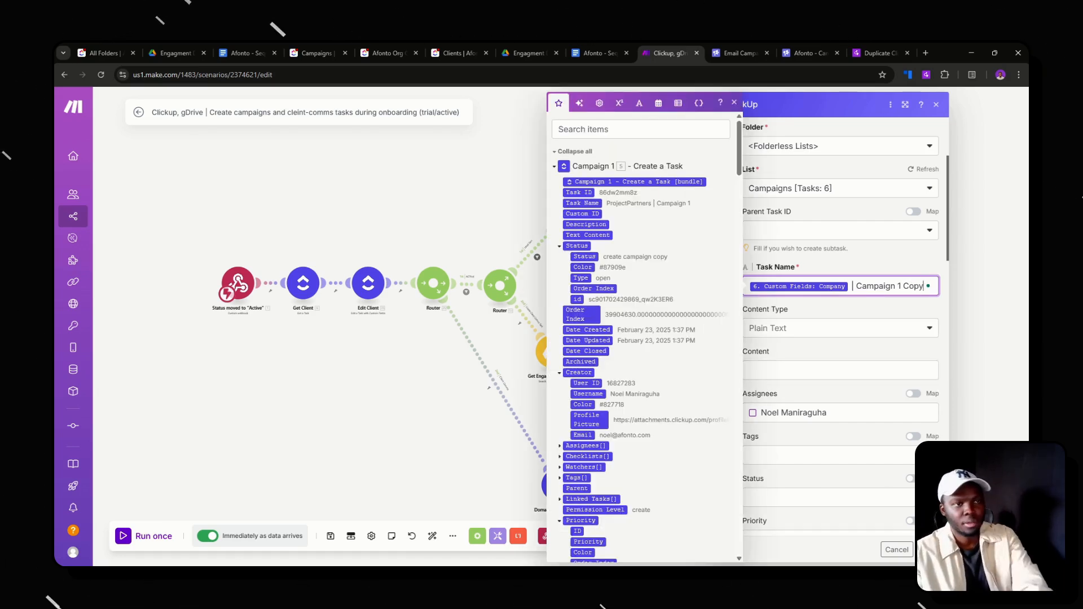
type("rig")
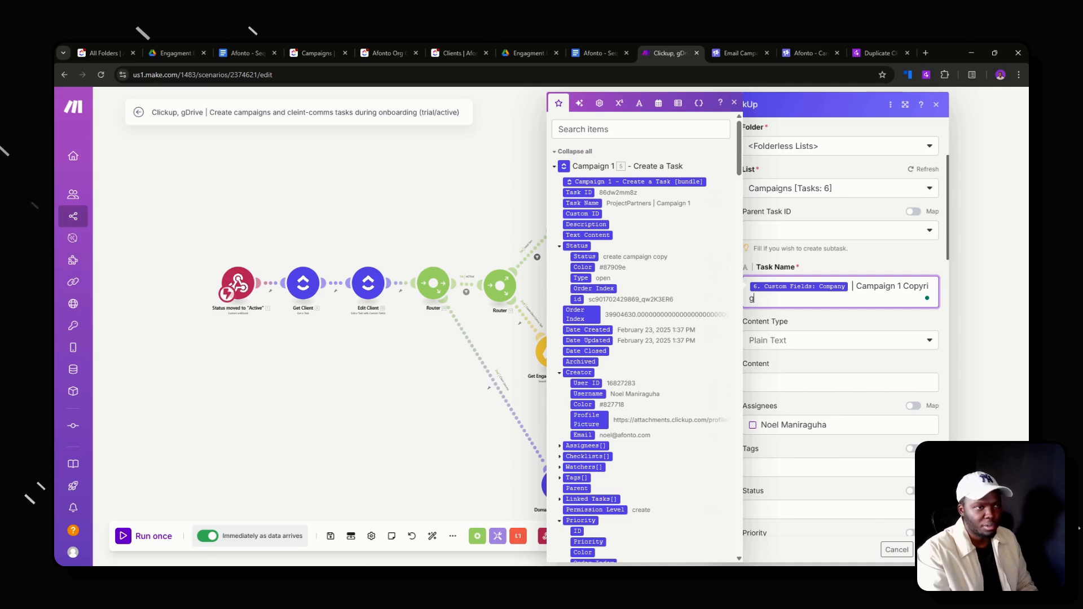
type("hting")
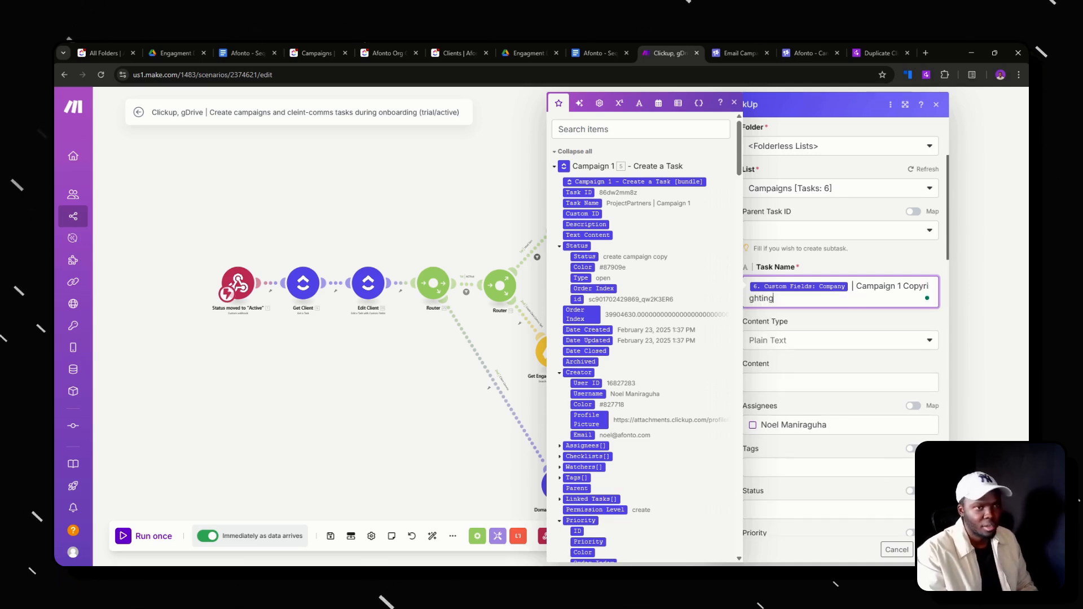
left_click(866, 264)
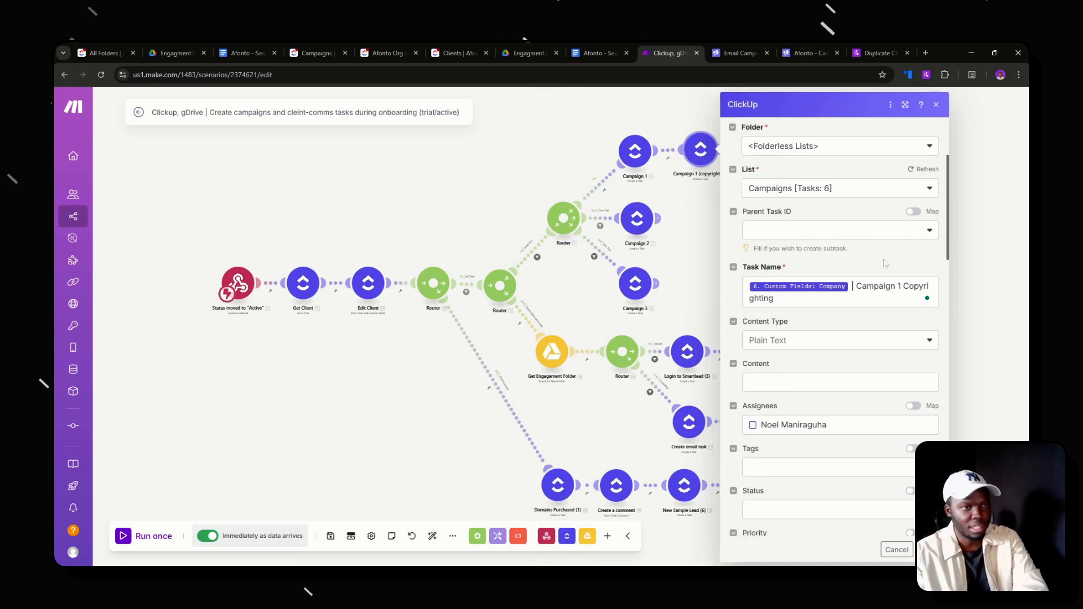
Change the addDays value in the module's due date formula to 3
scroll(865, 264, "down", 2)
scroll(866, 264, "down", 4)
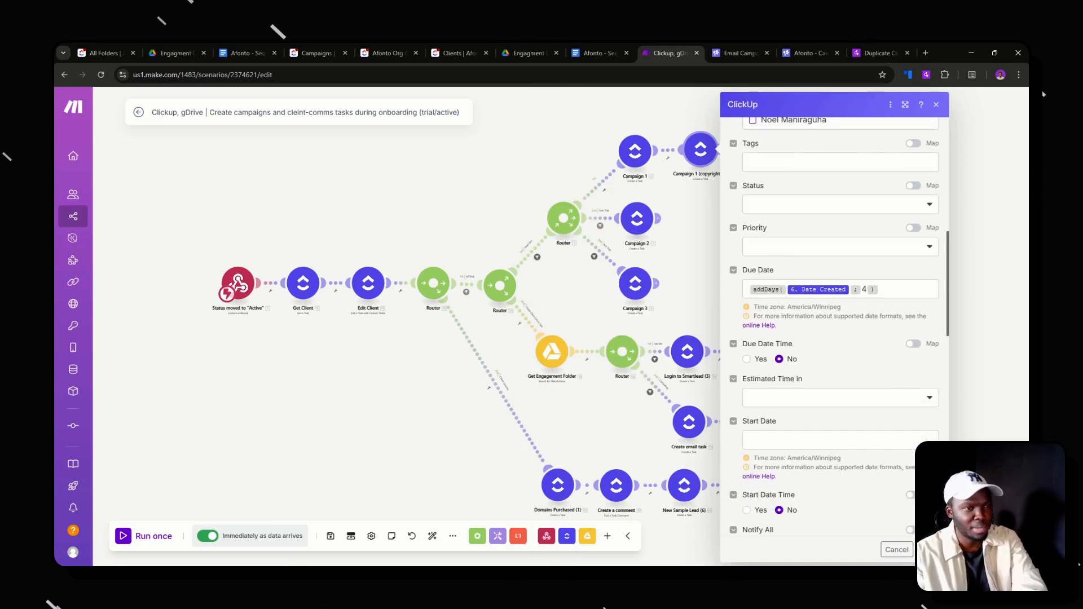
left_click(866, 289)
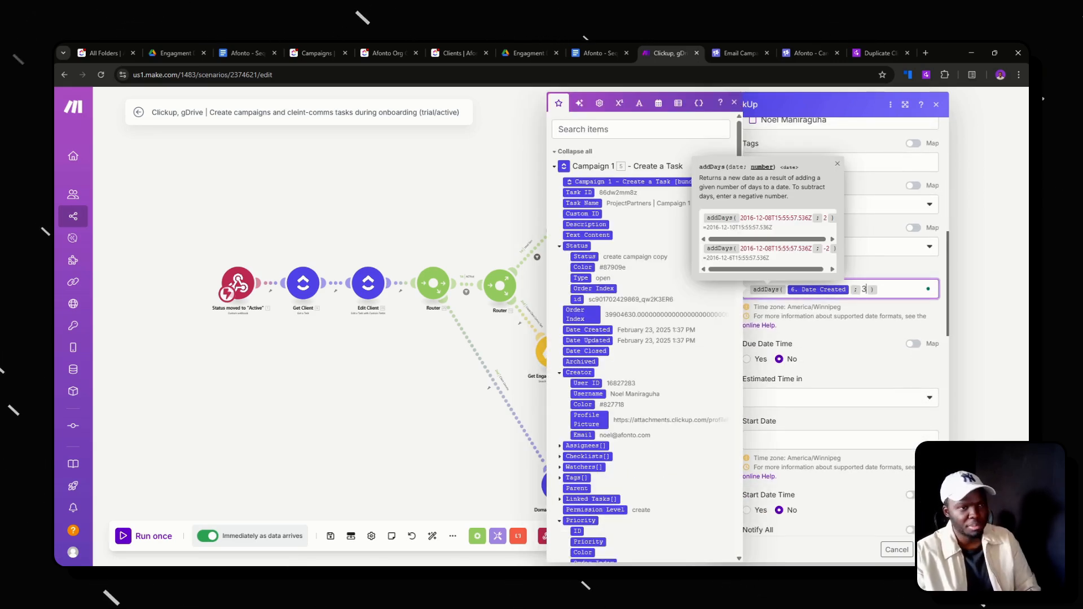
scroll(877, 275, "down", 6)
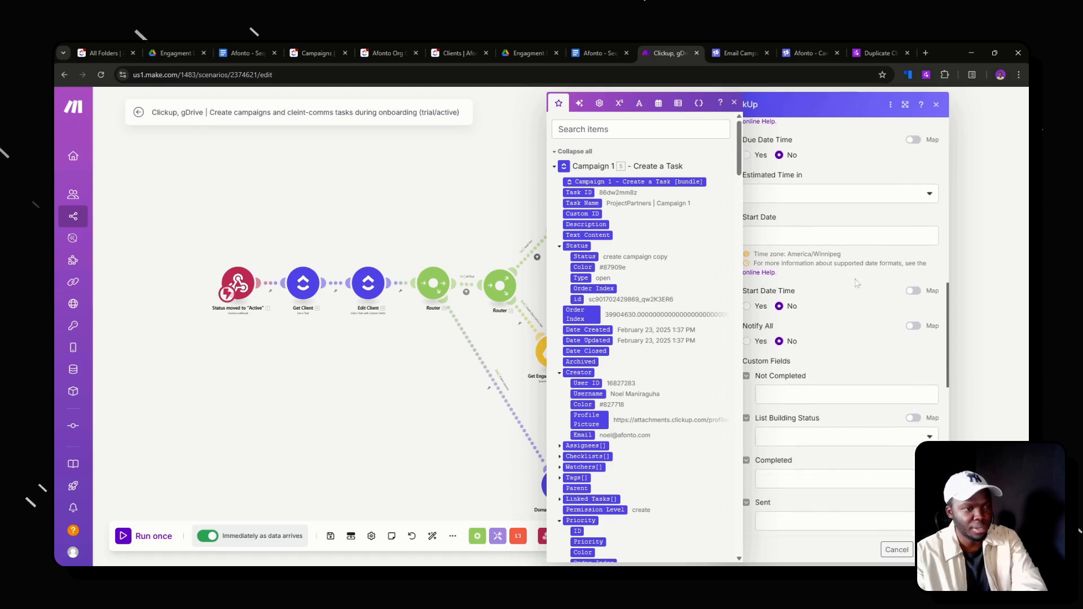
Set the module's target list to Copywriting and end its task name with "Campaign 1 Copy"
scroll(853, 274, "up", 12)
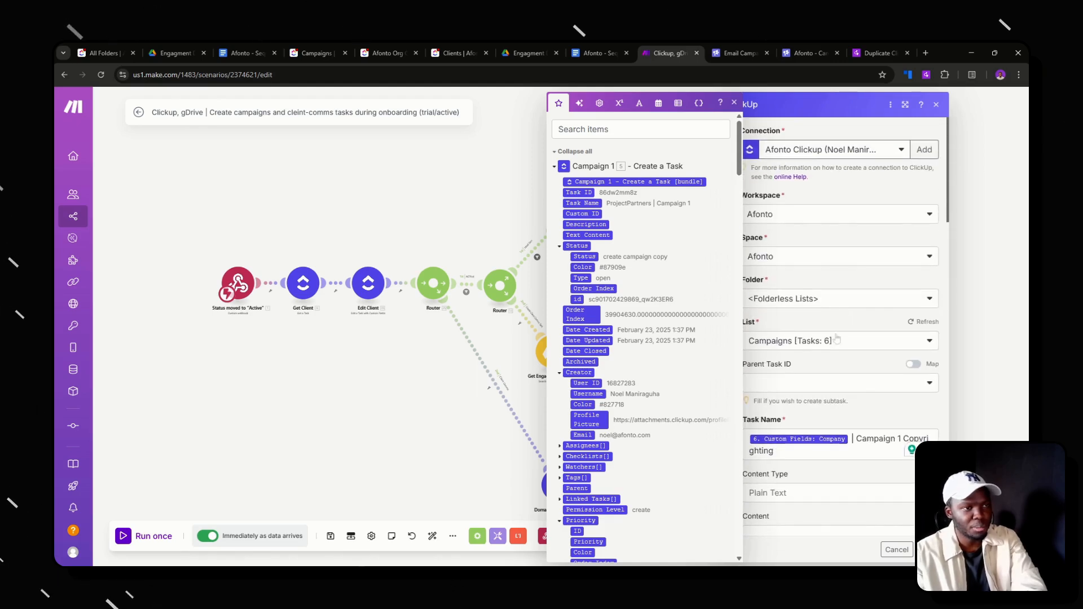
left_click(812, 340)
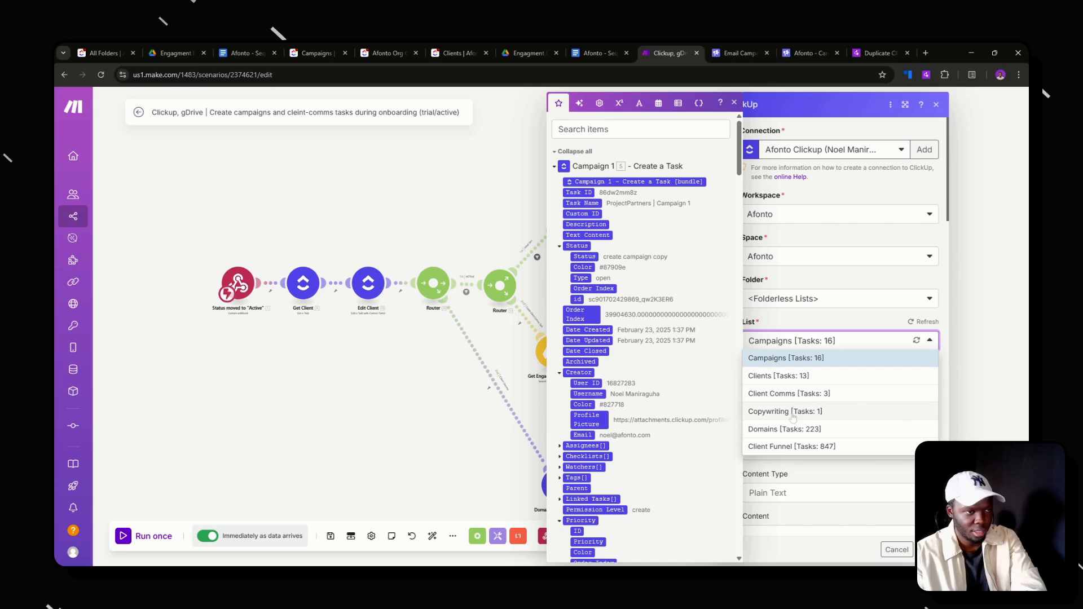
left_click(792, 415)
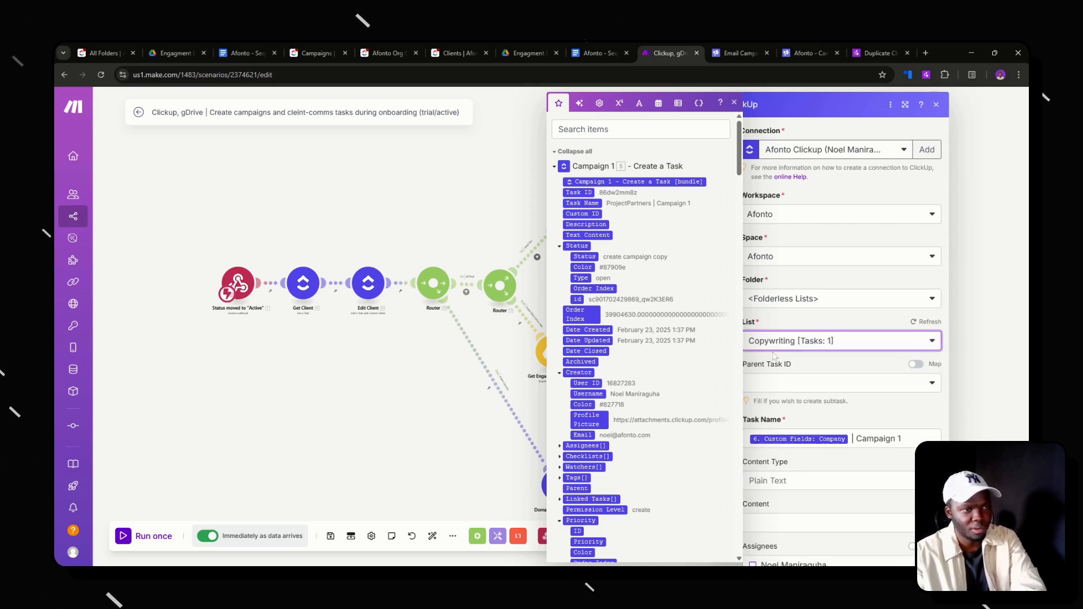
left_click(902, 439)
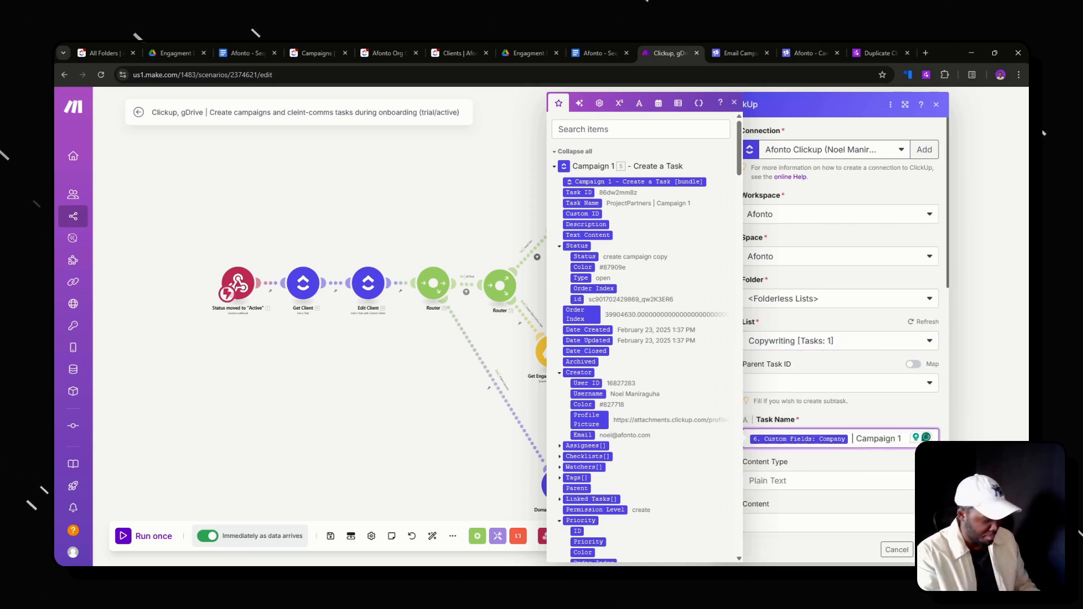
left_click(902, 420)
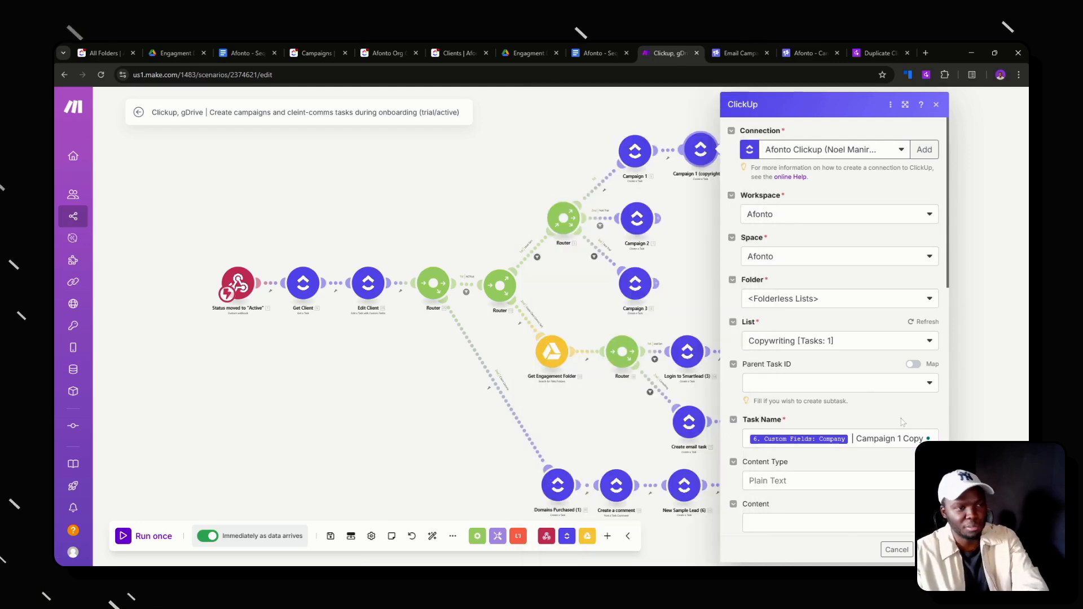
Set the copywriting task's due date to 3 days after Date Created
scroll(902, 420, "down", 8)
scroll(865, 287, "down", 2)
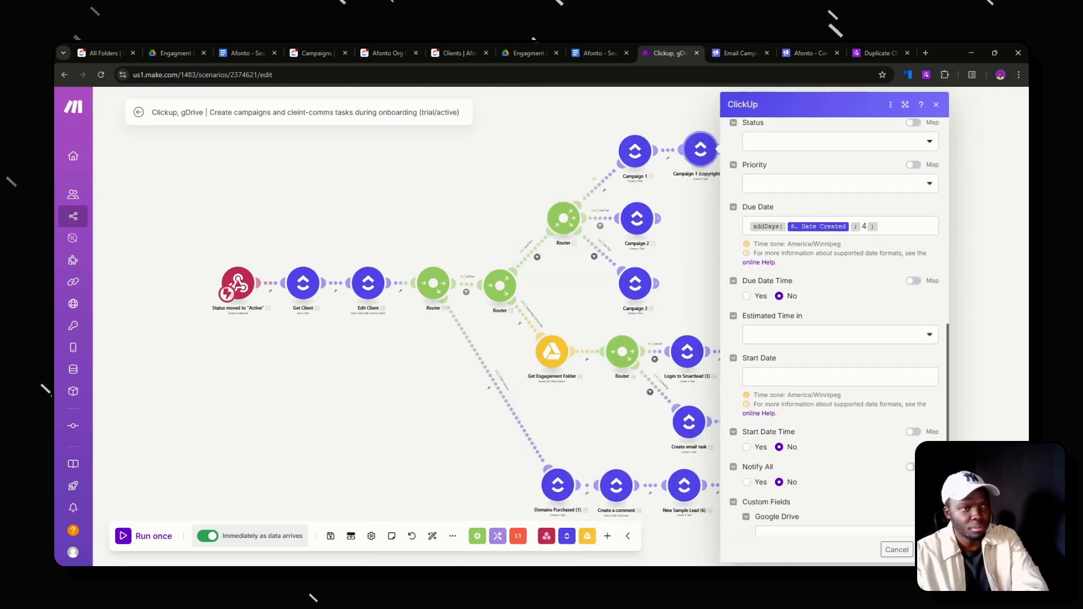
left_click(866, 226)
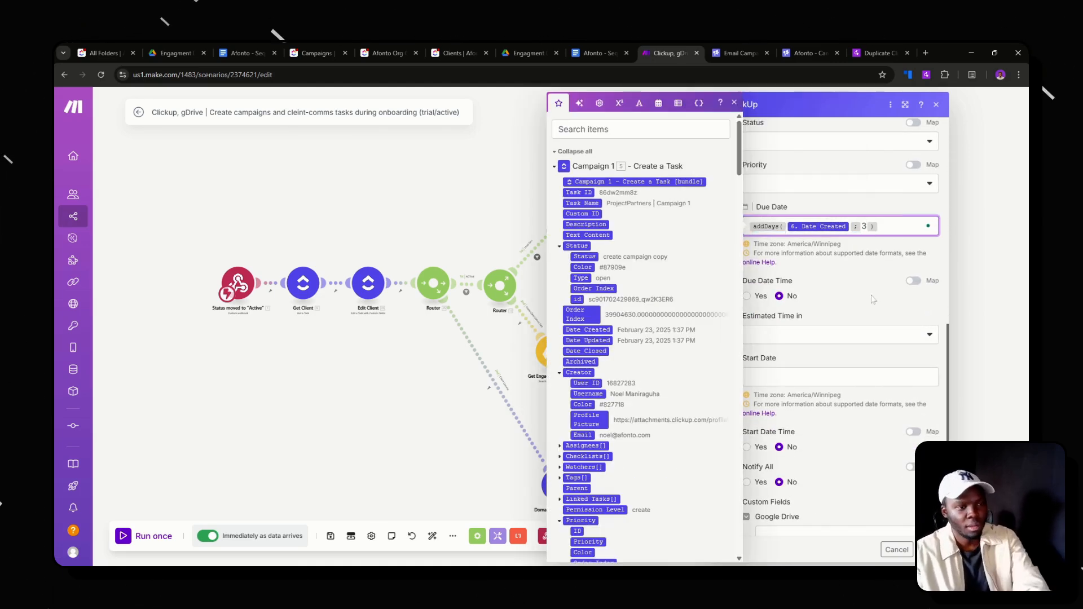
Map the Google Drive custom field of the Campaign 1 (copyrighting) module to Get Client's Google Drive value
scroll(869, 232, "down", 2)
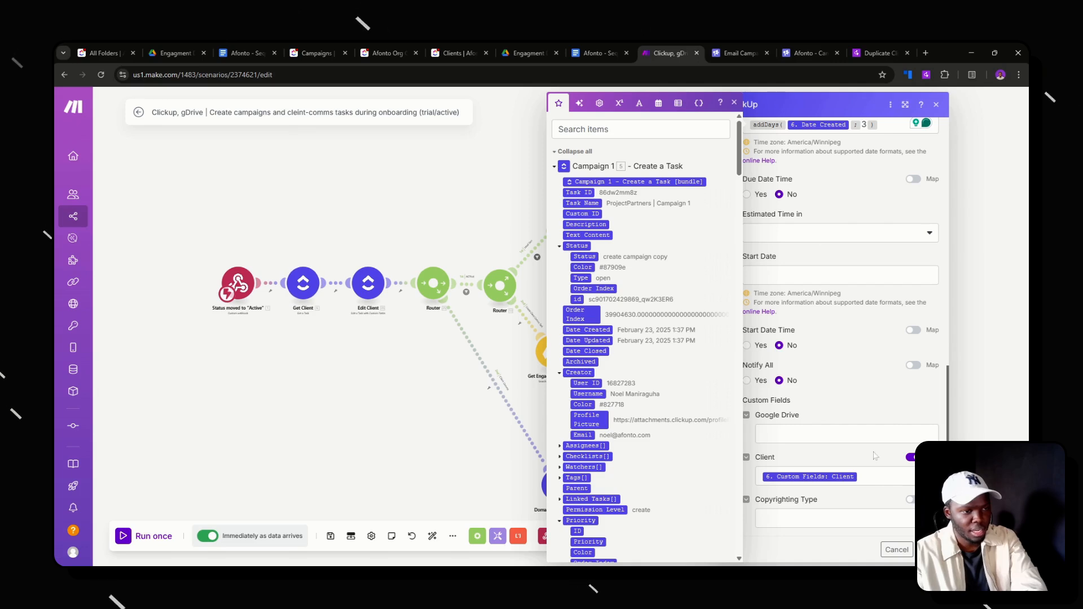
left_click(840, 434)
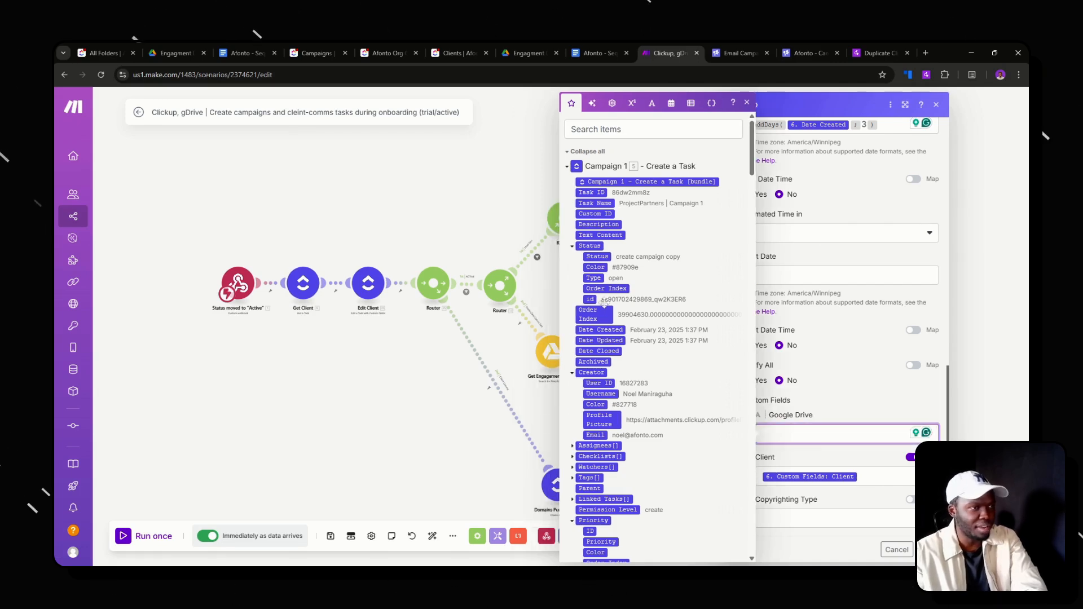
left_click(622, 129)
type("goog")
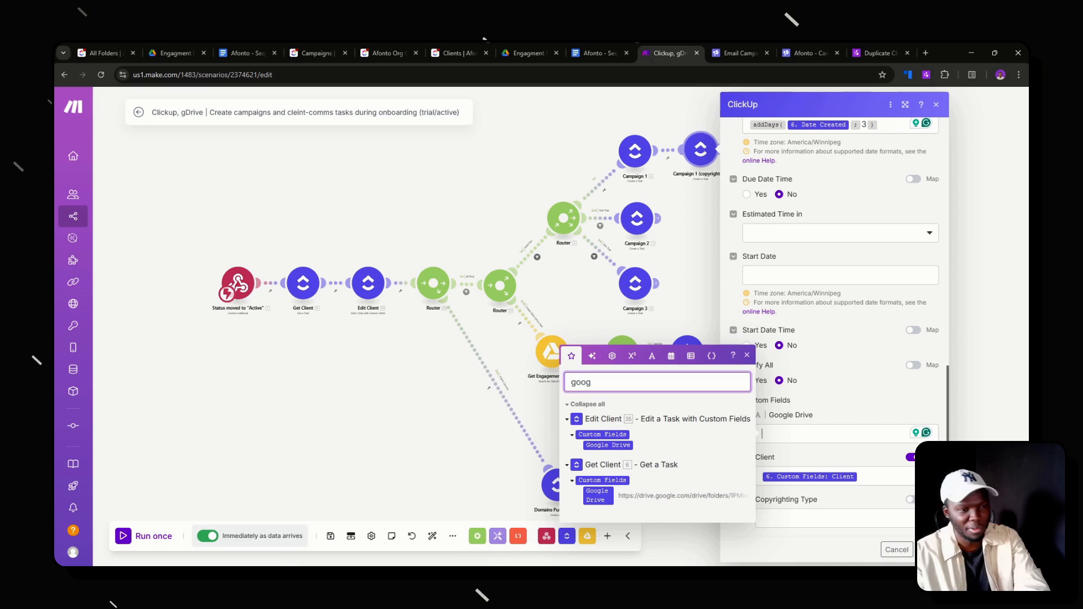
left_click(694, 458)
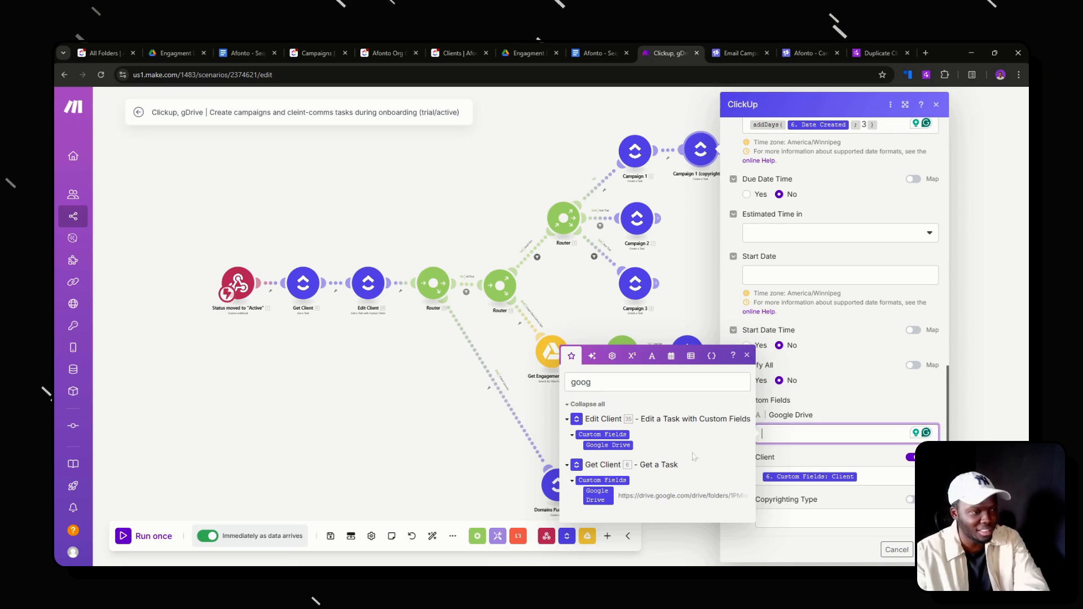
left_click(599, 496)
left_click(853, 391)
Set the module's Copyrighting Type to Large (10 variations) and close its settings
left_click(825, 518)
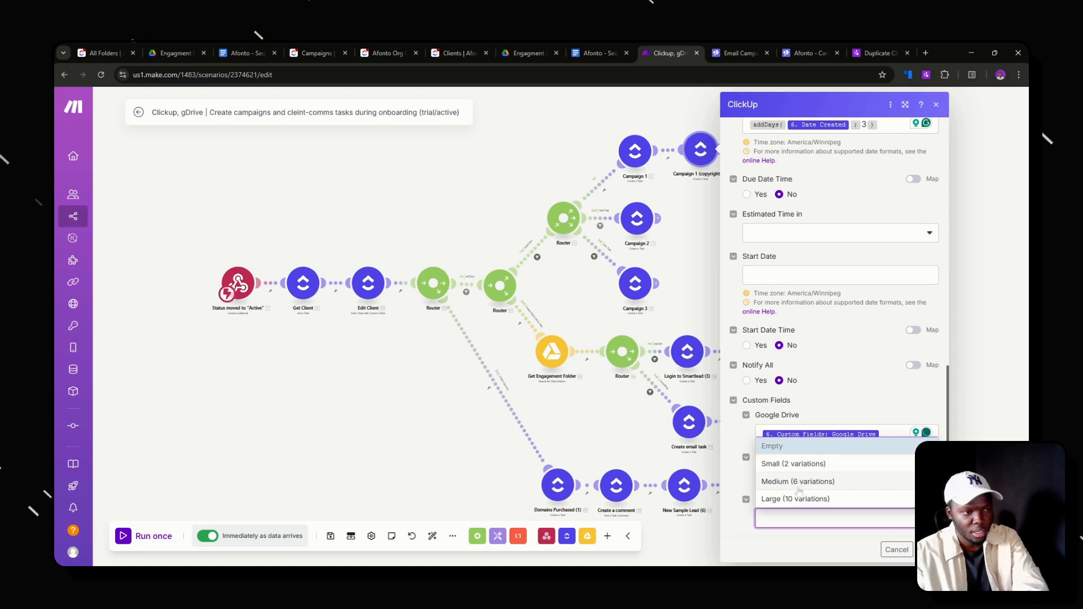
left_click(798, 499)
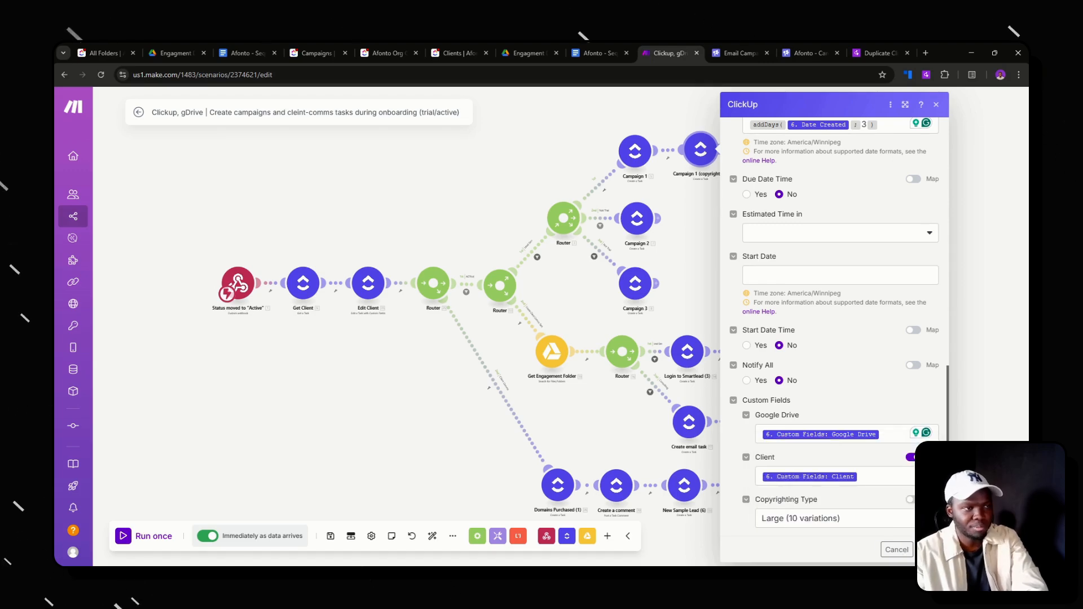
left_click(705, 184)
Clone the Campaign 1 (copyrighting) module twice, attaching one copy after Campaign 2 and the other after Campaign 3
right_click(701, 151)
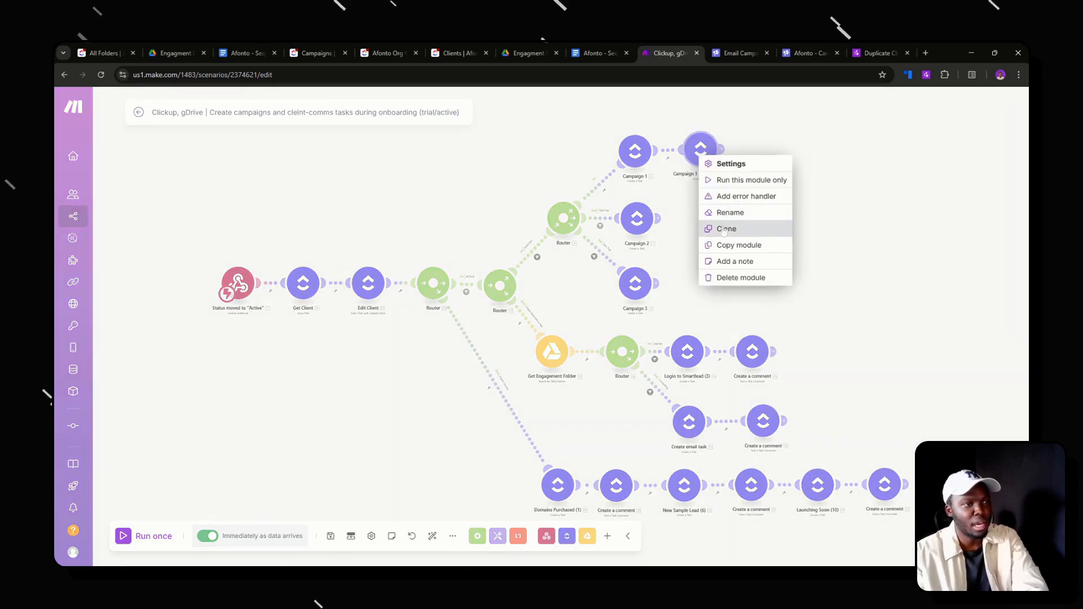
left_click(730, 228)
left_click(700, 221)
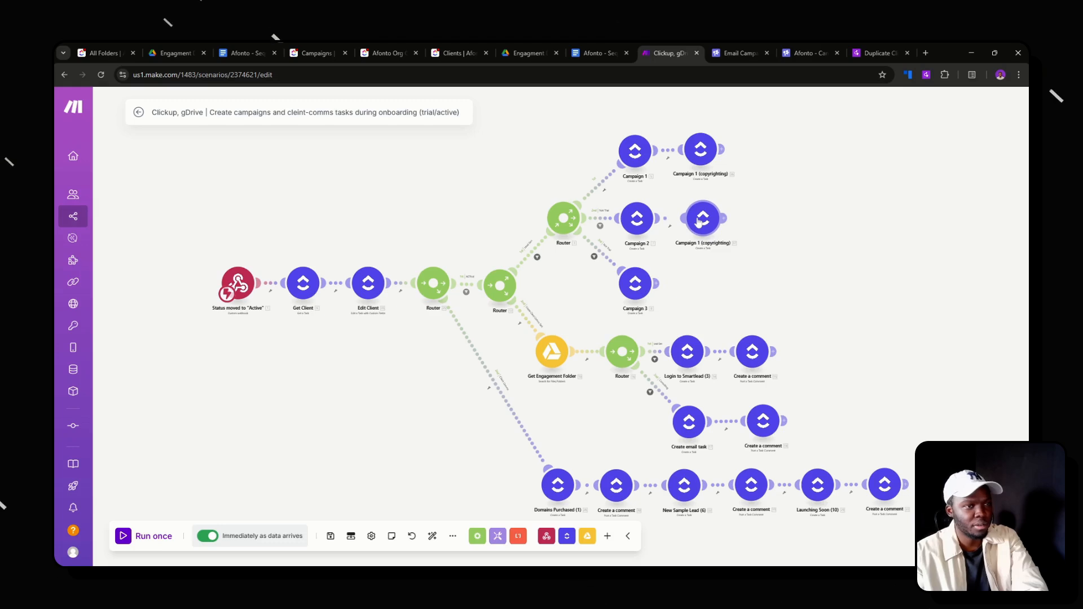
right_click(702, 219)
left_click(730, 294)
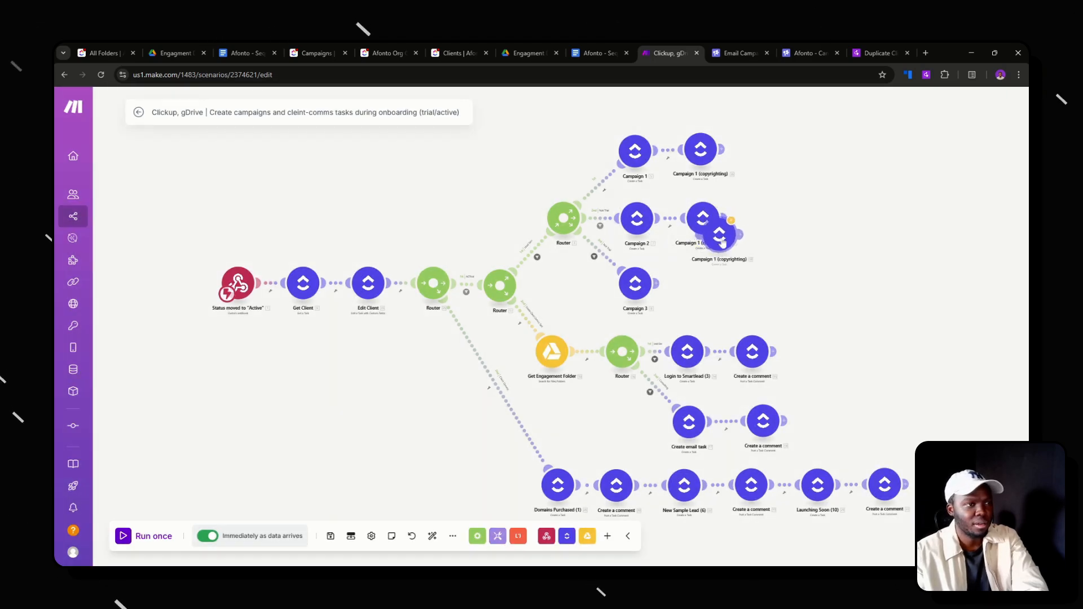
left_click(706, 287)
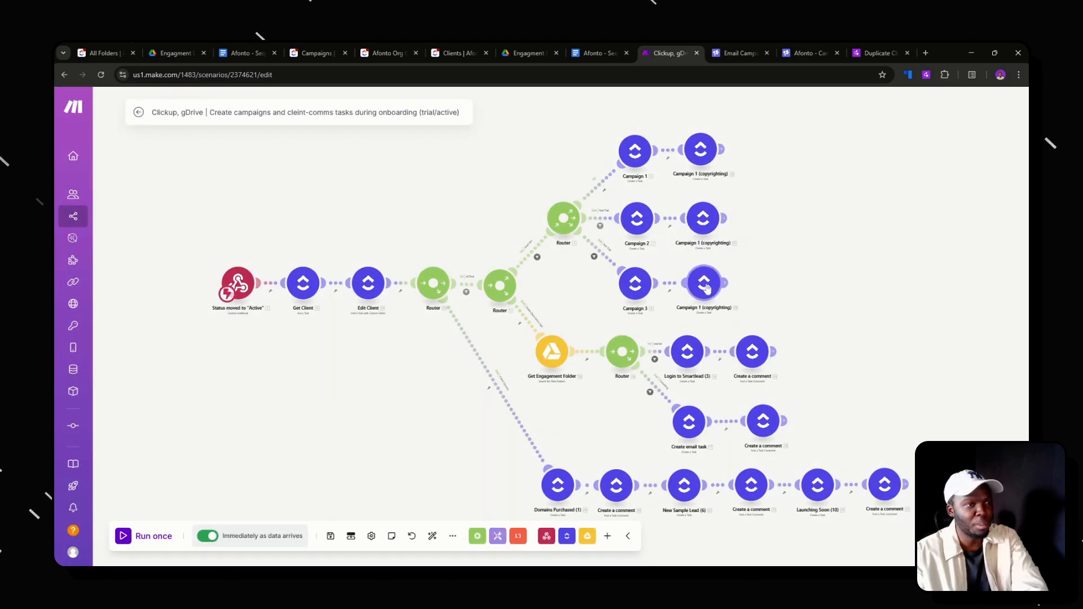
Update the campaign number in the task name of the copyrighting module after Campaign 2 to match that campaign, and save the module
left_click(702, 218)
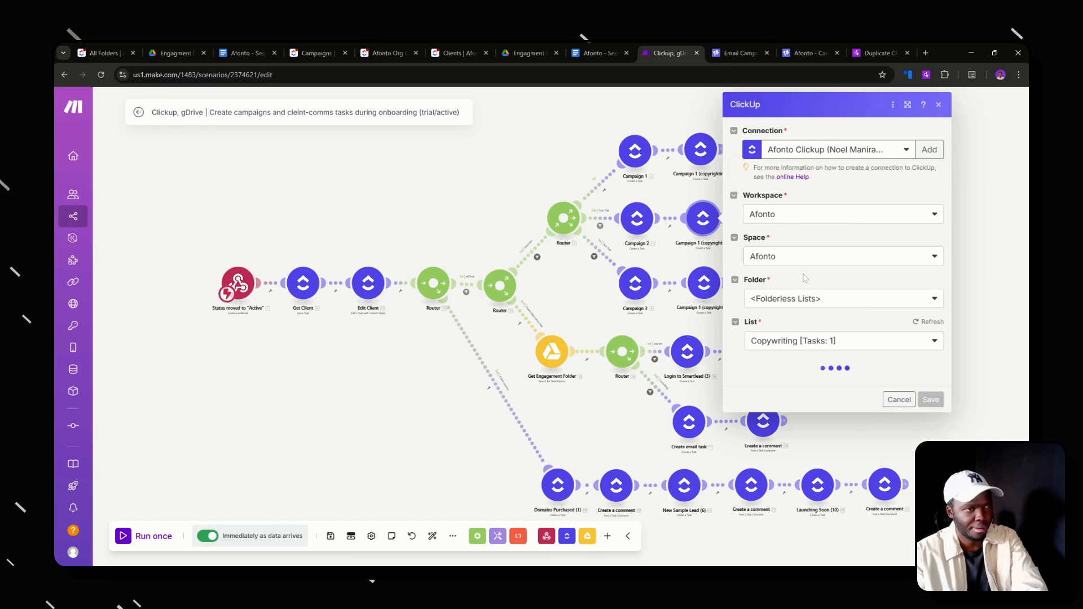
scroll(805, 277, "down", 3)
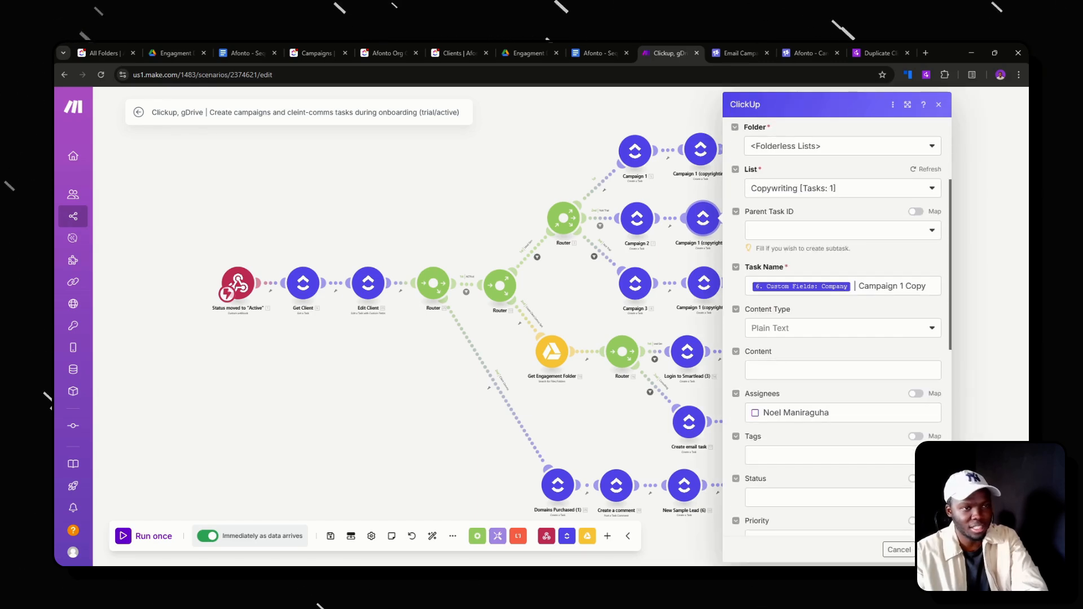
scroll(903, 253, "down", 1)
left_click(903, 235)
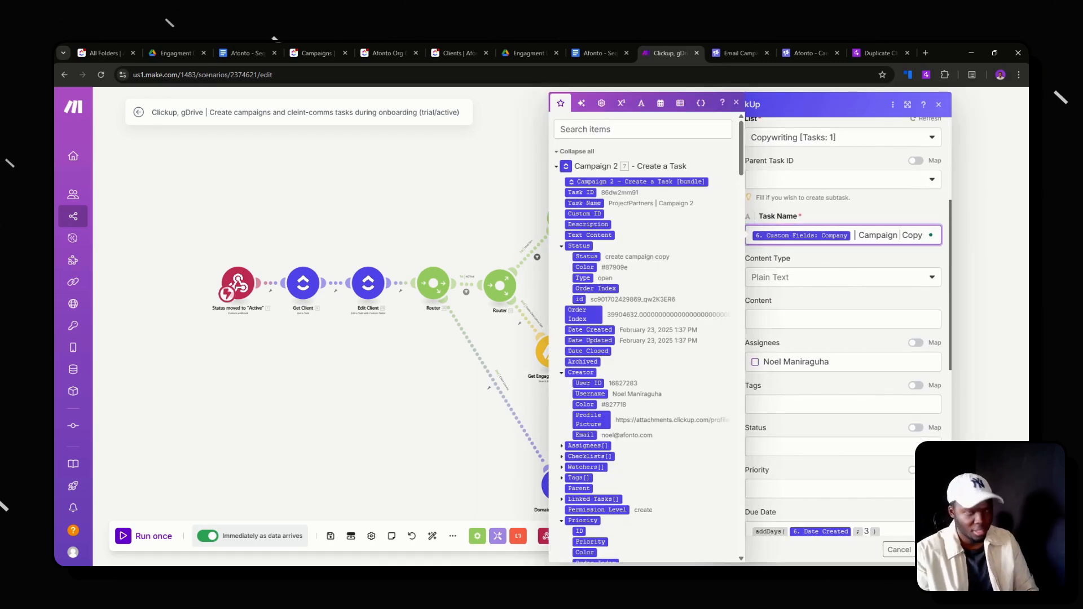
scroll(908, 355, "down", 3)
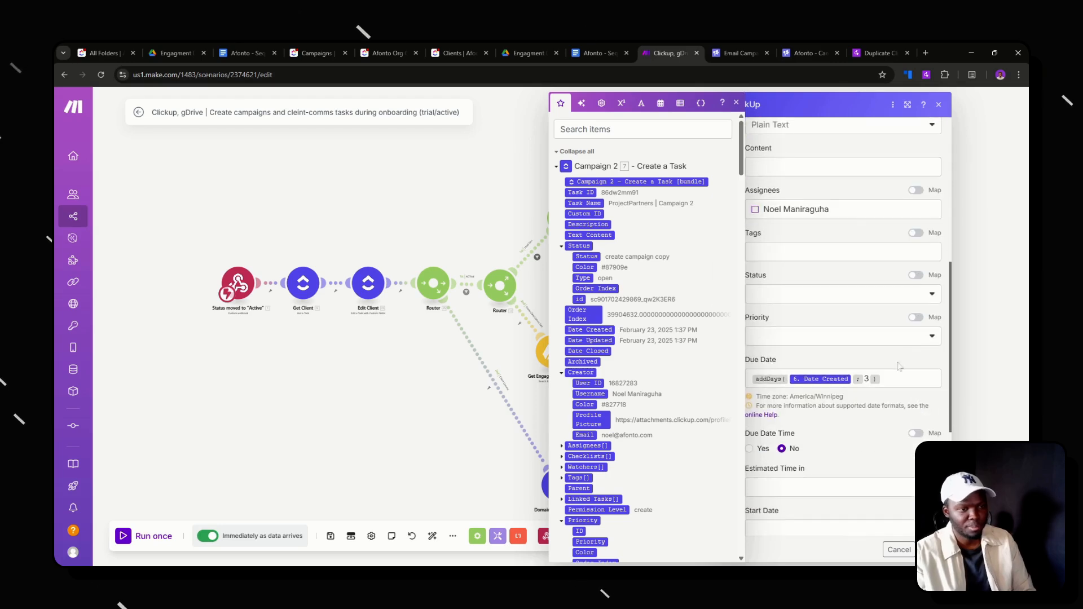
scroll(888, 393, "down", 5)
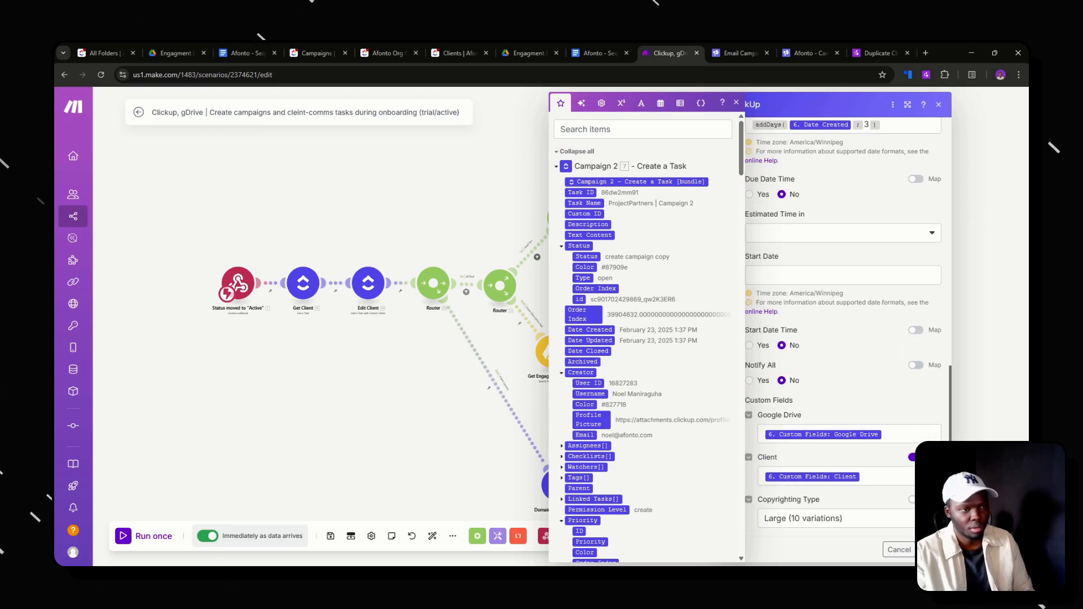
left_click(929, 549)
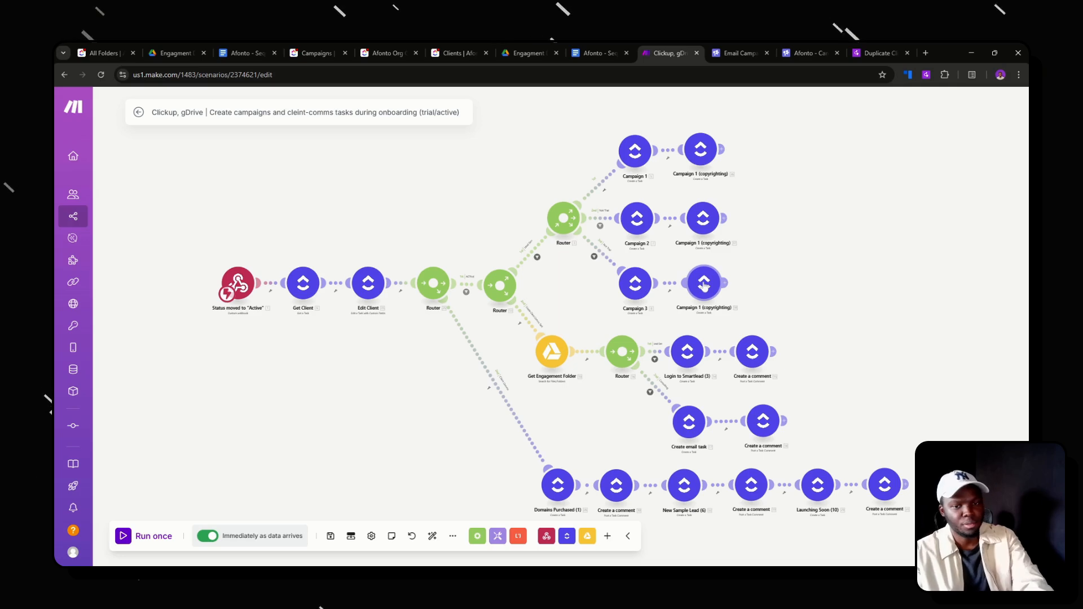
End the task name of the copyrighting module after Campaign 3 with "Campaign 3 Copy" and save the module
left_click(704, 285)
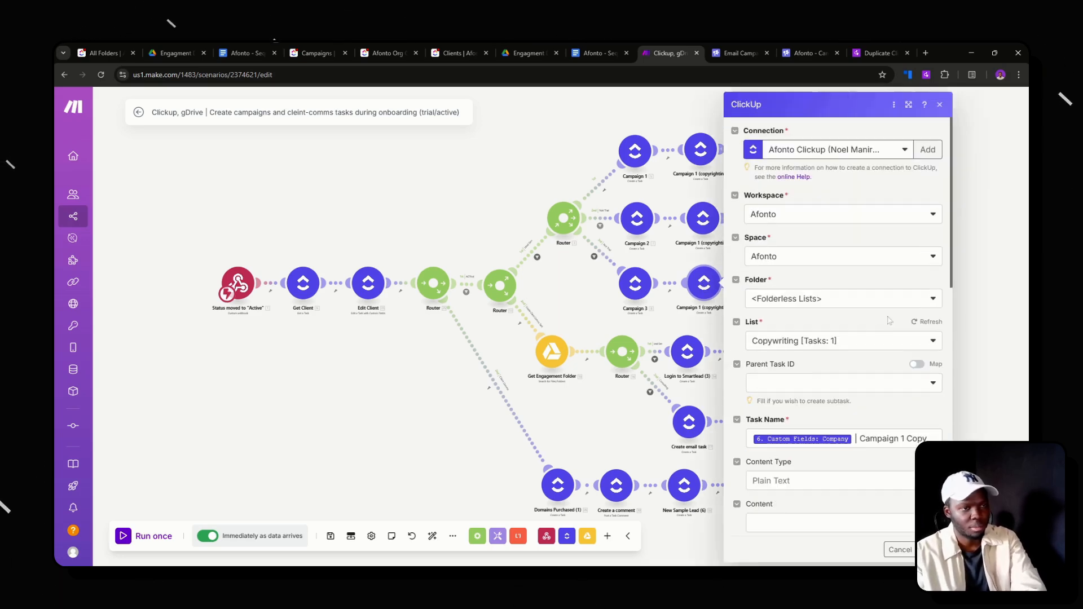
left_click(904, 438)
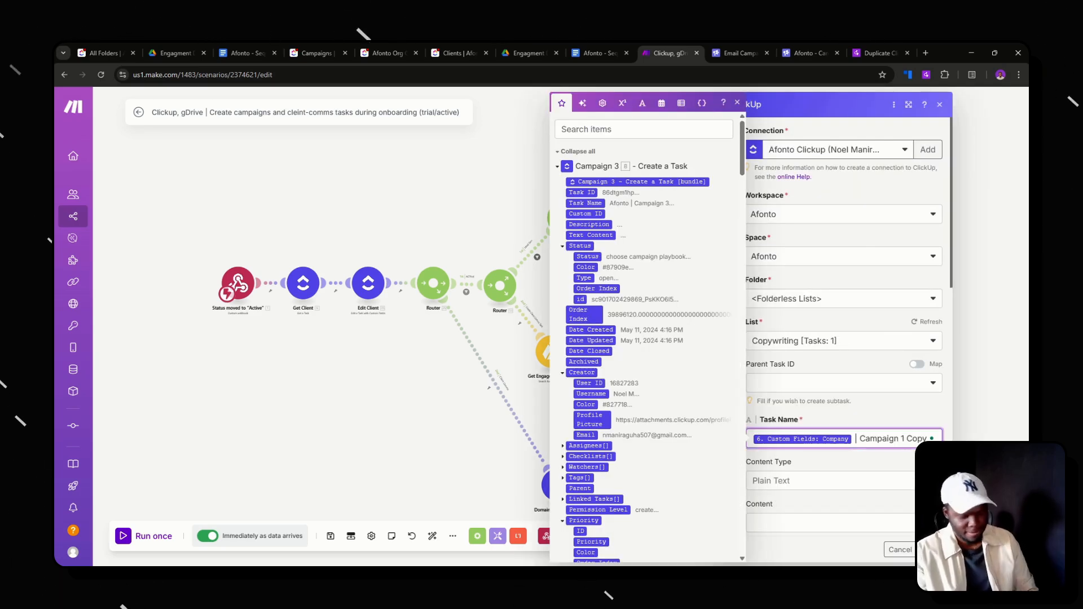
left_click(907, 413)
scroll(897, 410, "down", 6)
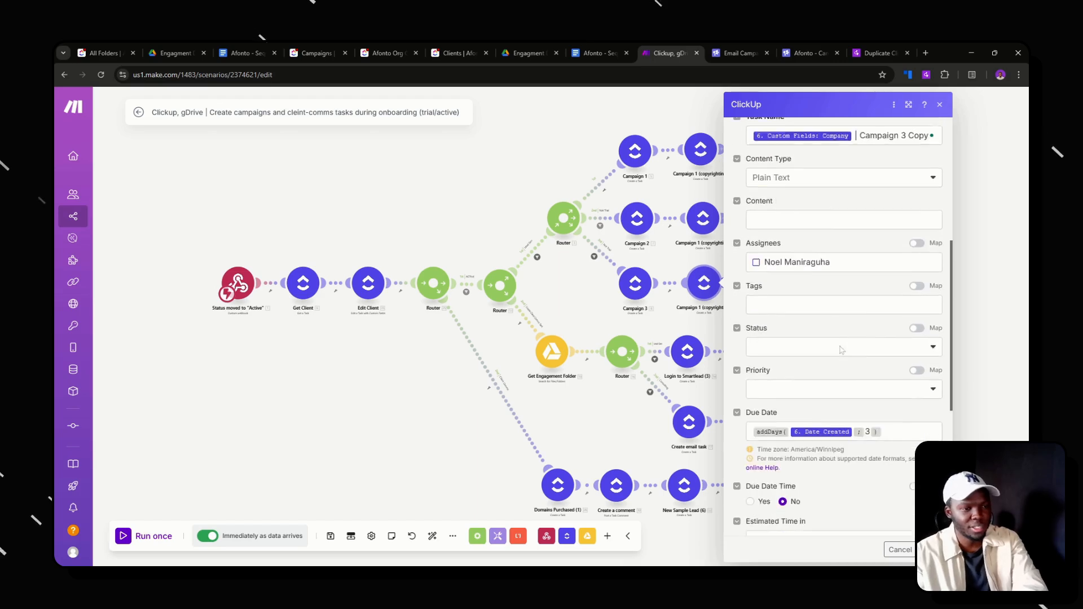
scroll(884, 407, "down", 5)
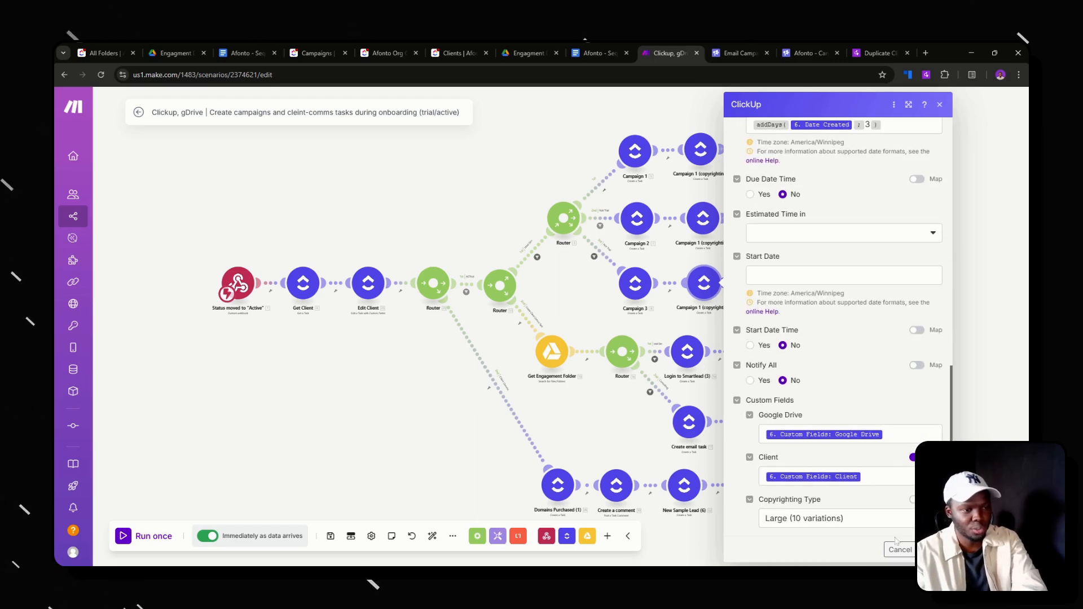
left_click(931, 549)
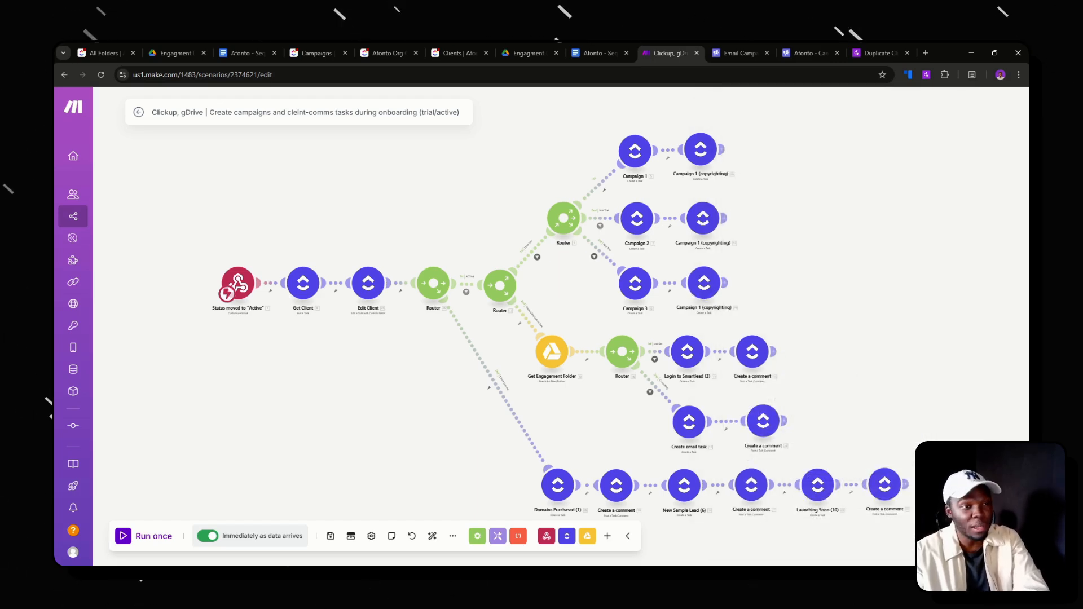
Rename the copyrighting module after Campaign 2 as "Campaign 2 (copyrighting)"
right_click(703, 221)
left_click(728, 283)
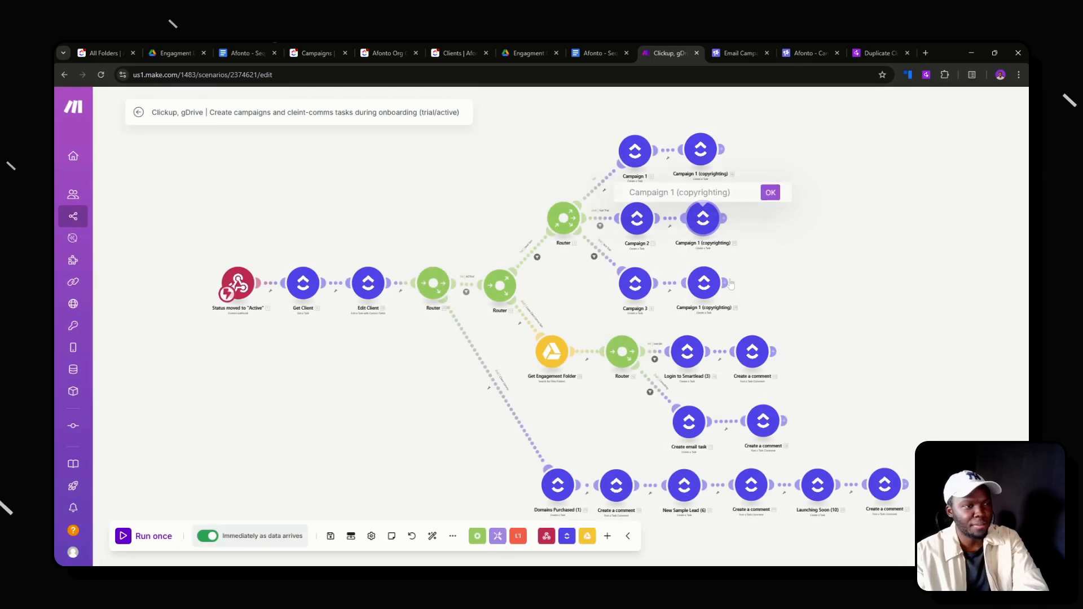
key("BackSpace")
type("2")
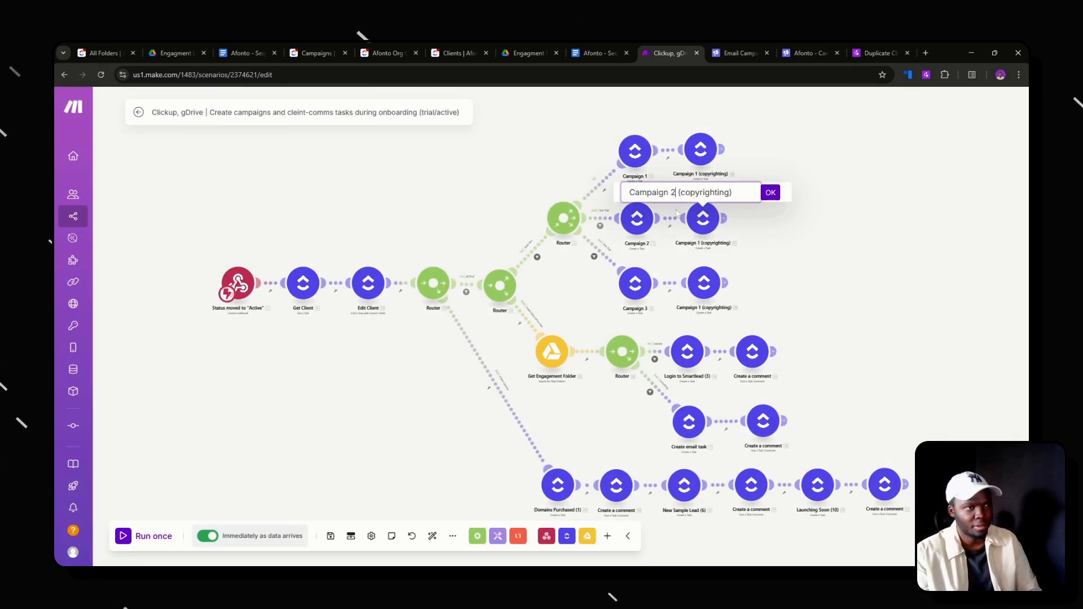